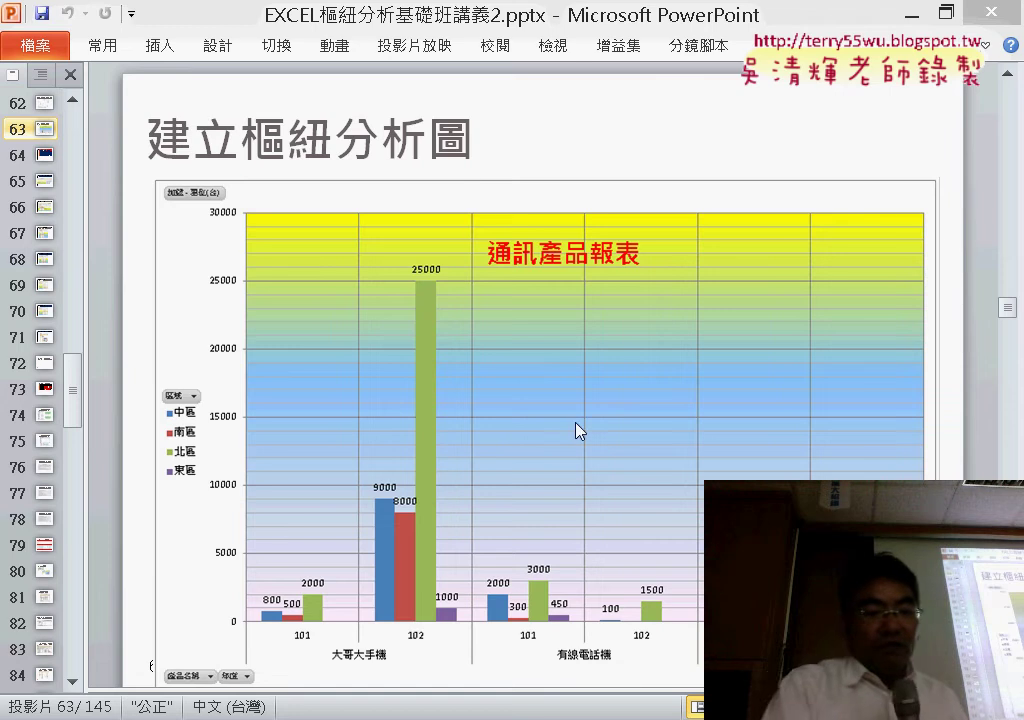
Circle the chart title on the slide in red ink and draw an arrow to it.
{"action": "key", "text": "ctrl+2"}
{"action": "left_click_drag", "start_coordinate": [622, 291], "coordinate": [631, 301]}
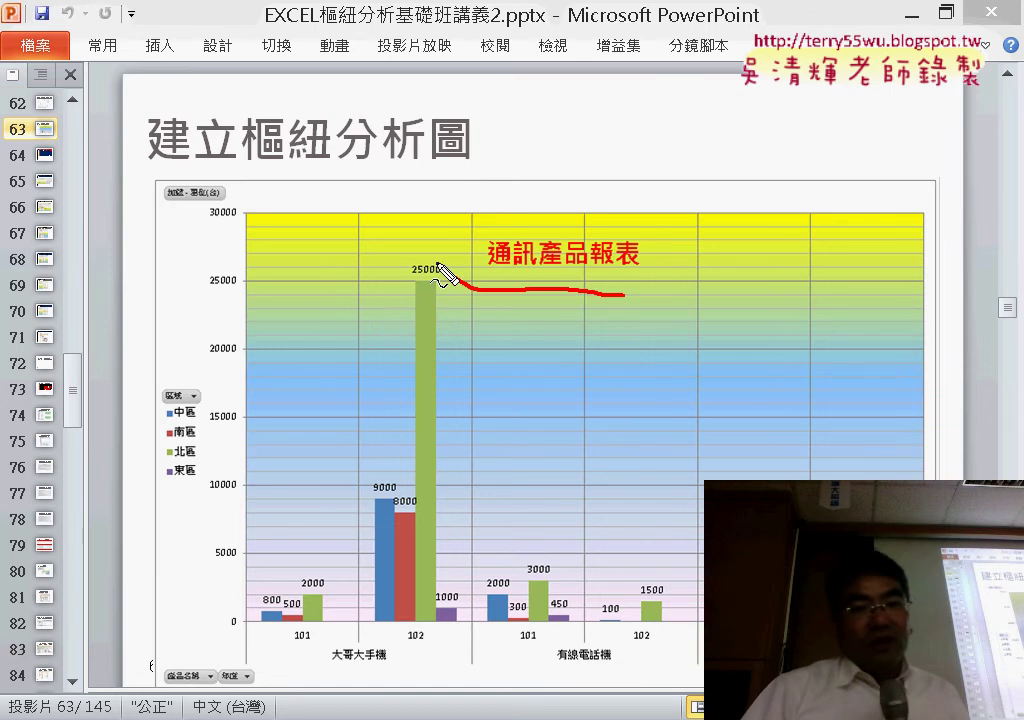
{"action": "mouse_move", "coordinate": [698, 157]}
{"action": "left_mouse_down"}
{"action": "mouse_move", "coordinate": [718, 141]}
{"action": "mouse_move", "coordinate": [647, 213]}
{"action": "left_mouse_up"}
{"action": "left_click_drag", "start_coordinate": [655, 158], "coordinate": [683, 232]}
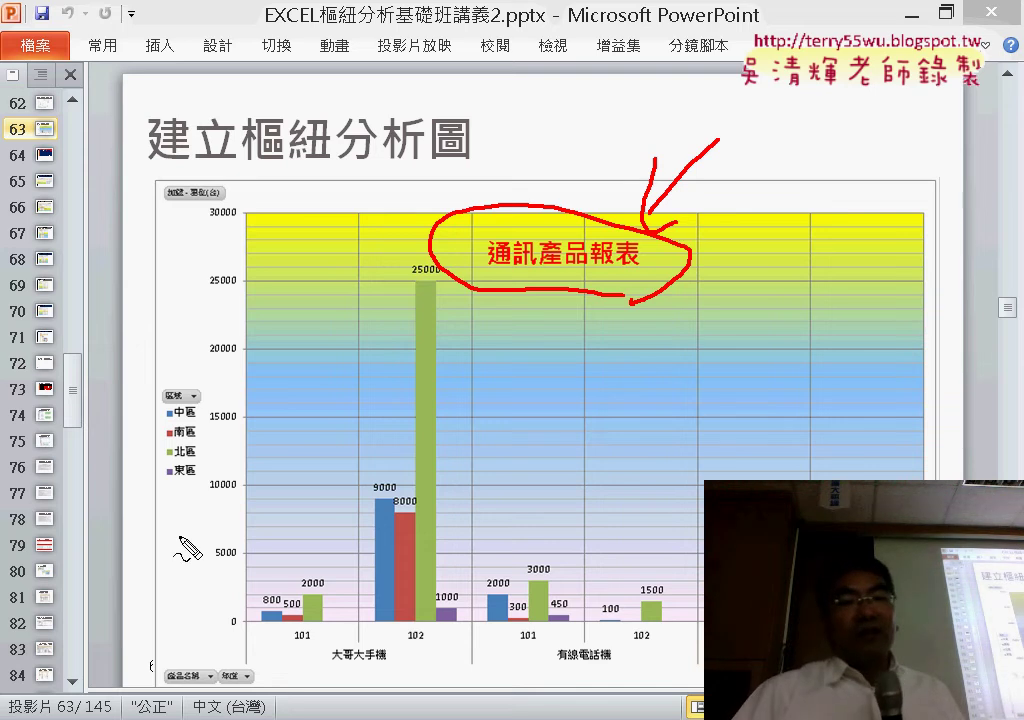
Circle the left-side legend and the empty right side, linking them with an arrow.
{"action": "mouse_move", "coordinate": [145, 528]}
{"action": "left_mouse_down"}
{"action": "mouse_move", "coordinate": [103, 400]}
{"action": "mouse_move", "coordinate": [200, 475]}
{"action": "mouse_move", "coordinate": [177, 543]}
{"action": "left_mouse_up"}
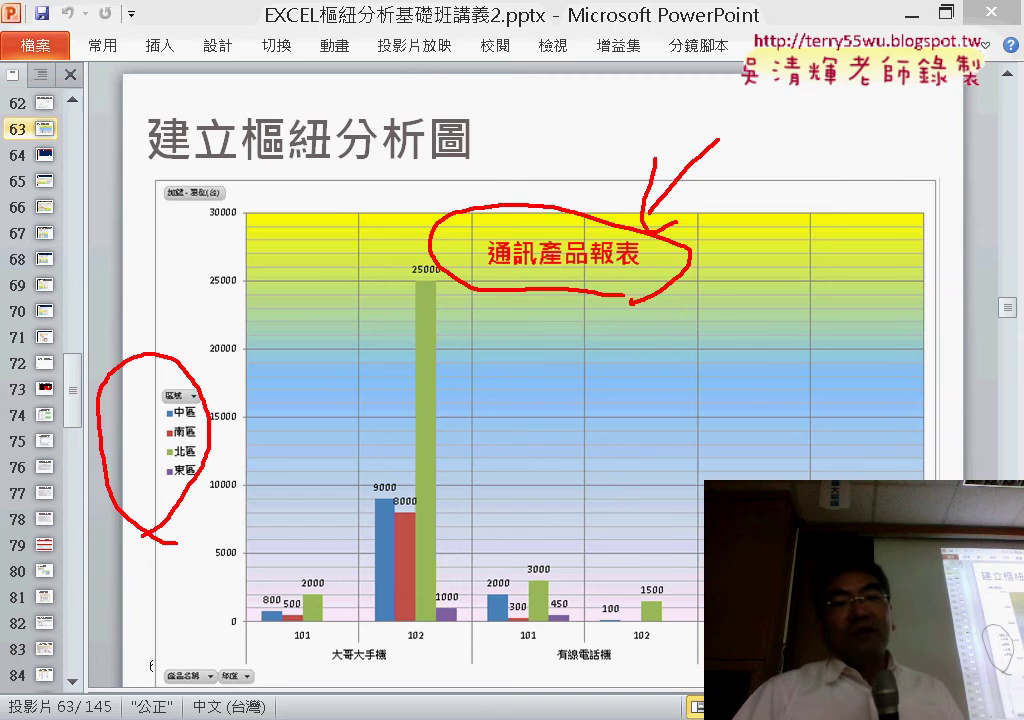
{"action": "left_click_drag", "start_coordinate": [897, 478], "coordinate": [981, 437]}
{"action": "left_click_drag", "start_coordinate": [850, 410], "coordinate": [240, 428]}
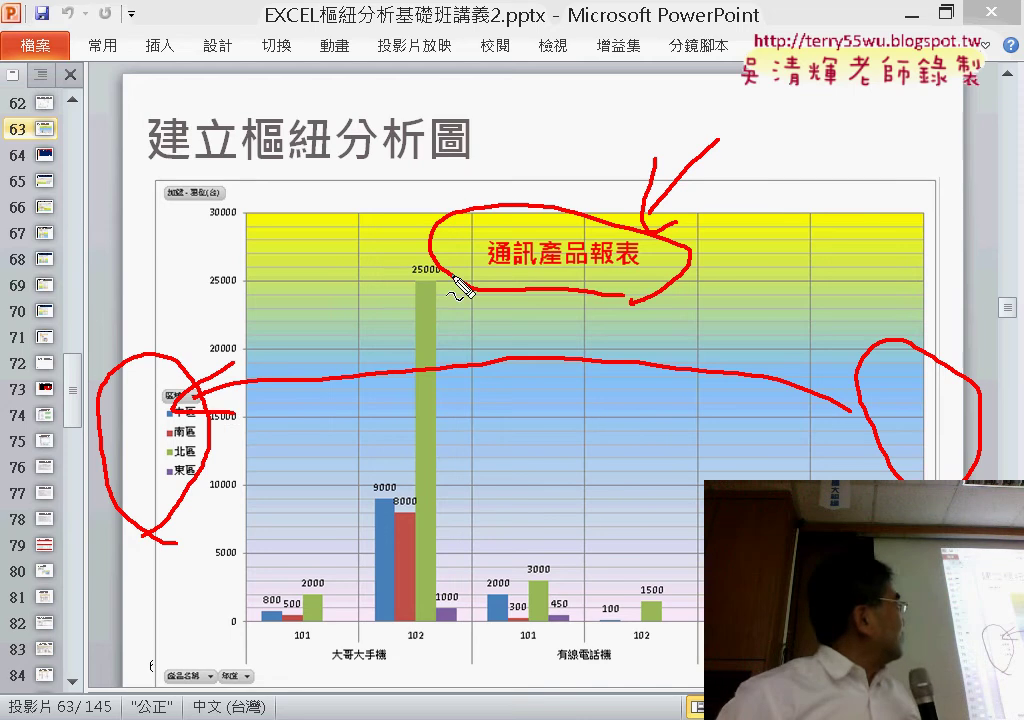
Circle the 25000, 9000 and 8000 data labels and the category labels, then erase the ink.
{"action": "left_click_drag", "start_coordinate": [457, 289], "coordinate": [455, 278]}
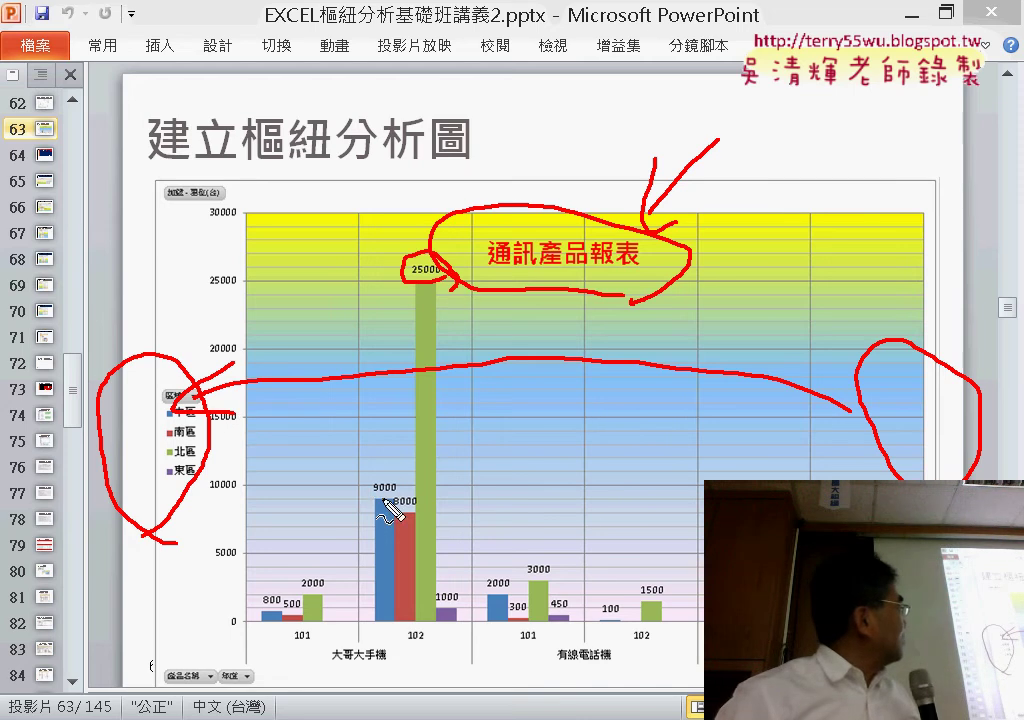
{"action": "left_click_drag", "start_coordinate": [390, 492], "coordinate": [380, 468]}
{"action": "left_click_drag", "start_coordinate": [412, 505], "coordinate": [405, 482]}
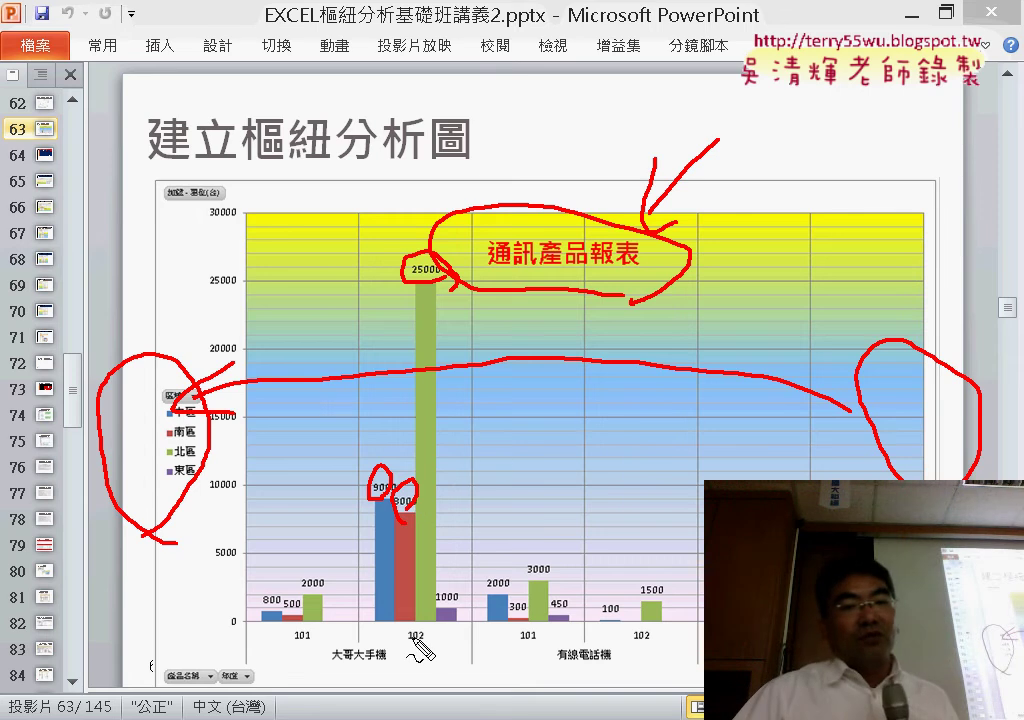
{"action": "left_click_drag", "start_coordinate": [422, 660], "coordinate": [402, 652]}
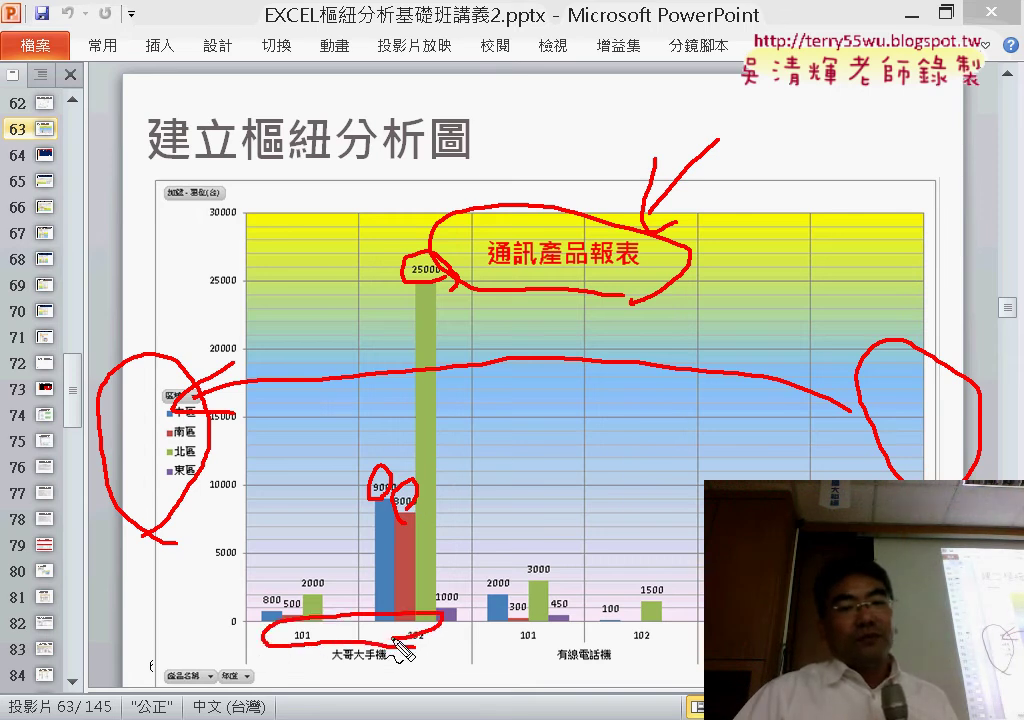
{"action": "left_click_drag", "start_coordinate": [610, 658], "coordinate": [664, 622]}
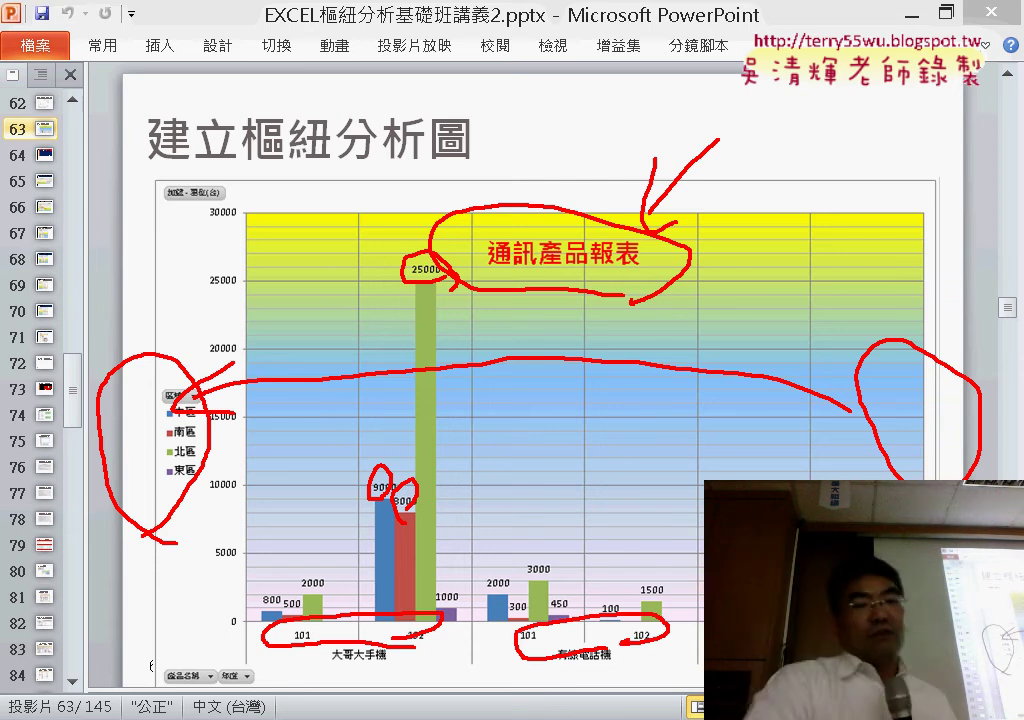
{"action": "key", "text": "Escape"}
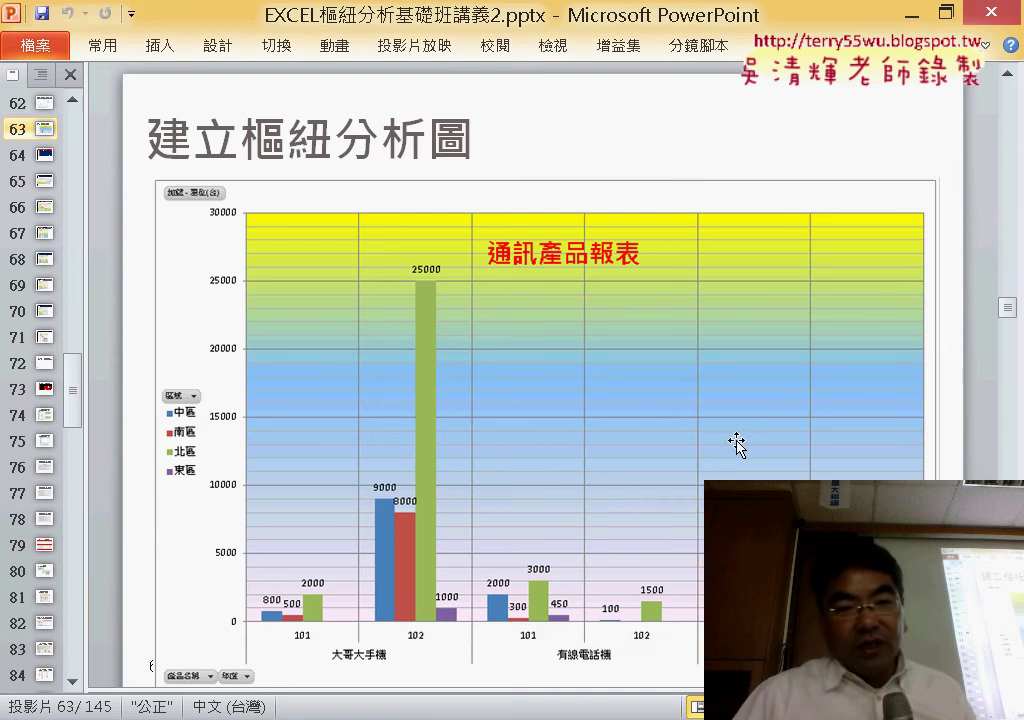
On the next slide, highlight 新工作表 and 圖表標題置中, extending it to 增加圖表標題.
{"action": "scroll", "coordinate": [928, 402], "scroll_direction": "down", "scroll_amount": 1}
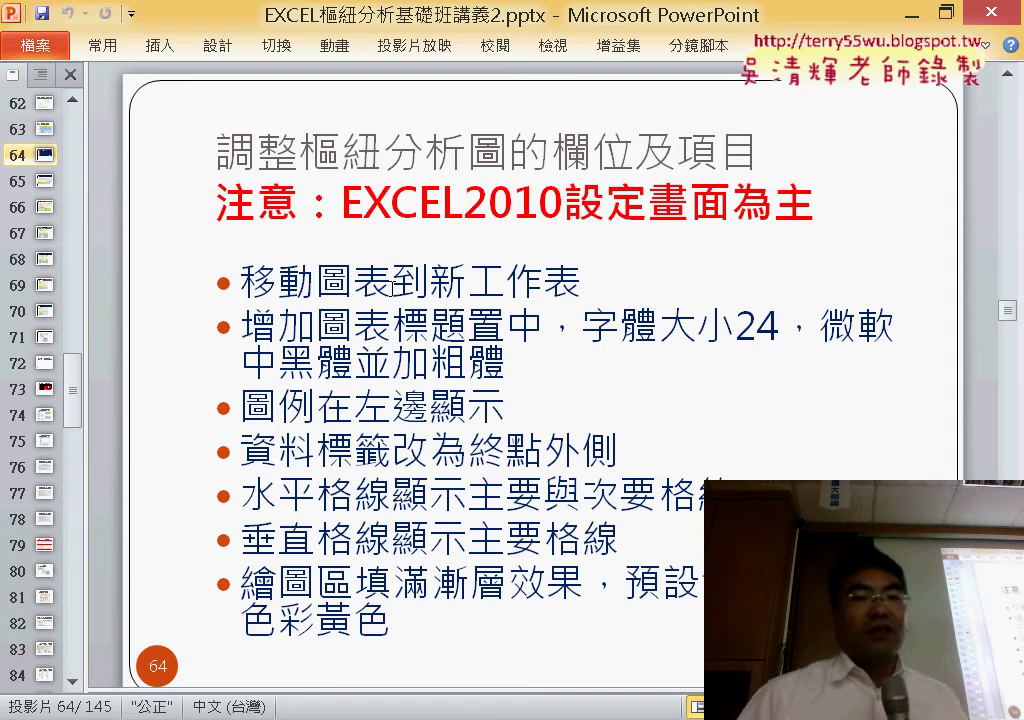
{"action": "left_click_drag", "start_coordinate": [430, 284], "coordinate": [588, 293]}
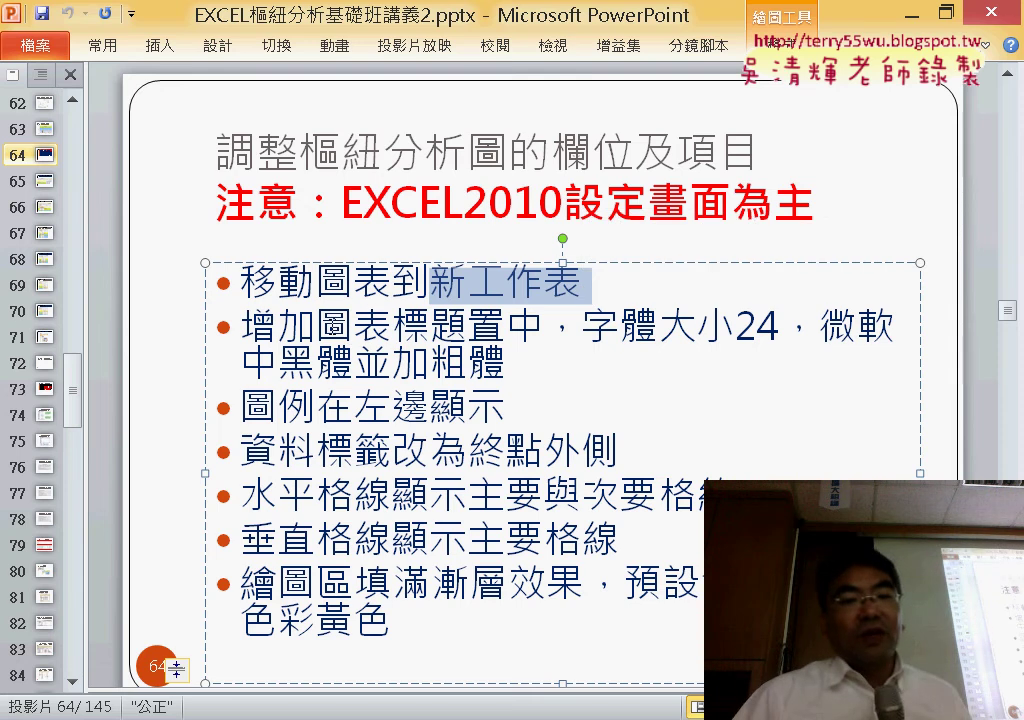
{"action": "left_click_drag", "start_coordinate": [320, 327], "coordinate": [538, 342]}
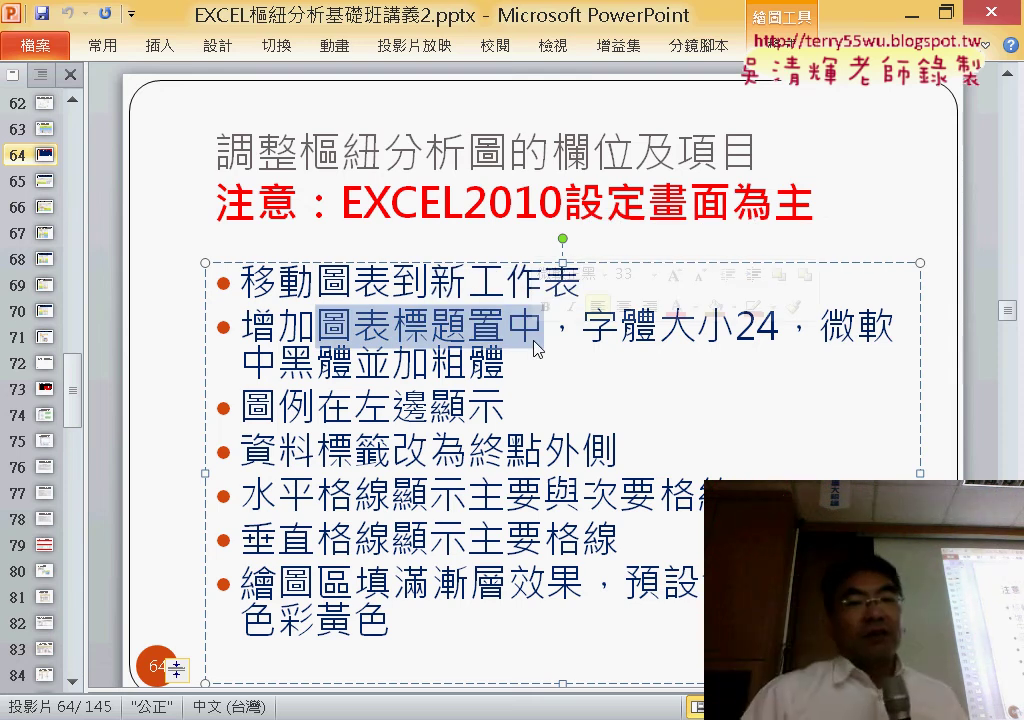
{"action": "key", "text": "Home"}
{"action": "key", "text": "shift+Right"}
{"action": "key", "text": "shift+Right"}
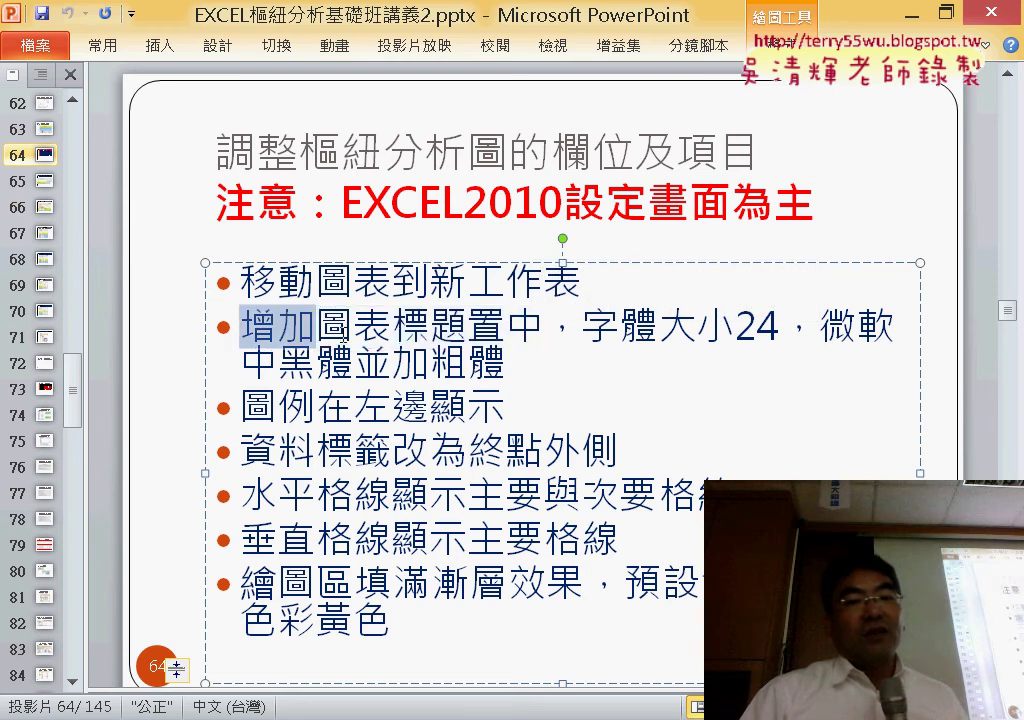
{"action": "key", "text": "shift+Right"}
{"action": "key", "text": "shift+Right"}
{"action": "key", "text": "shift+Right"}
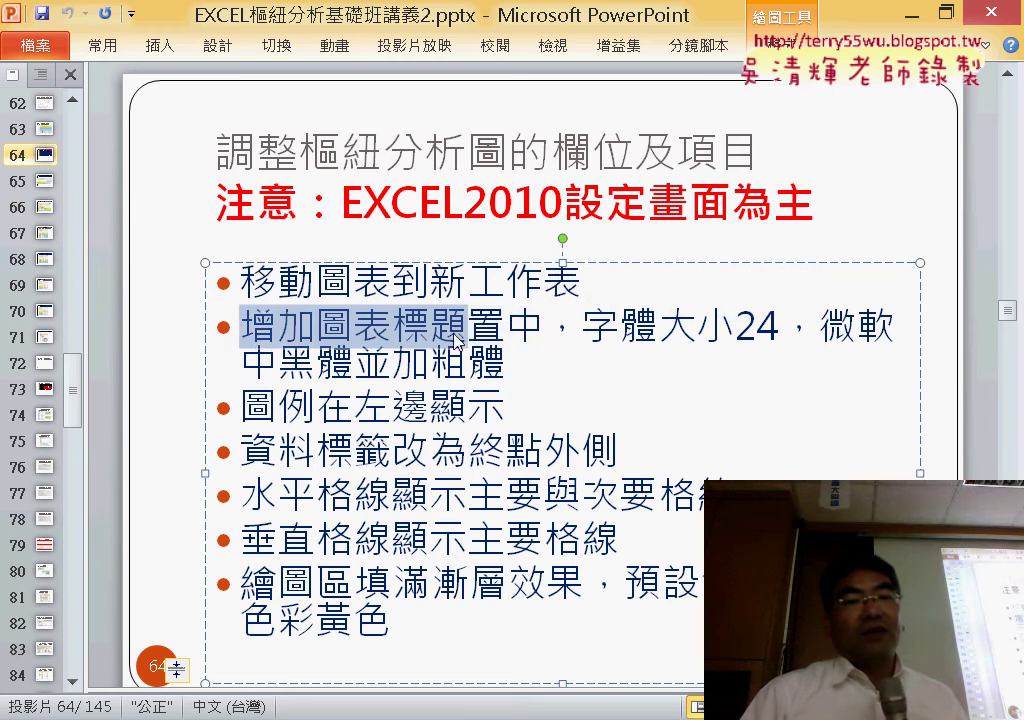
{"action": "mouse_move", "coordinate": [457, 338]}
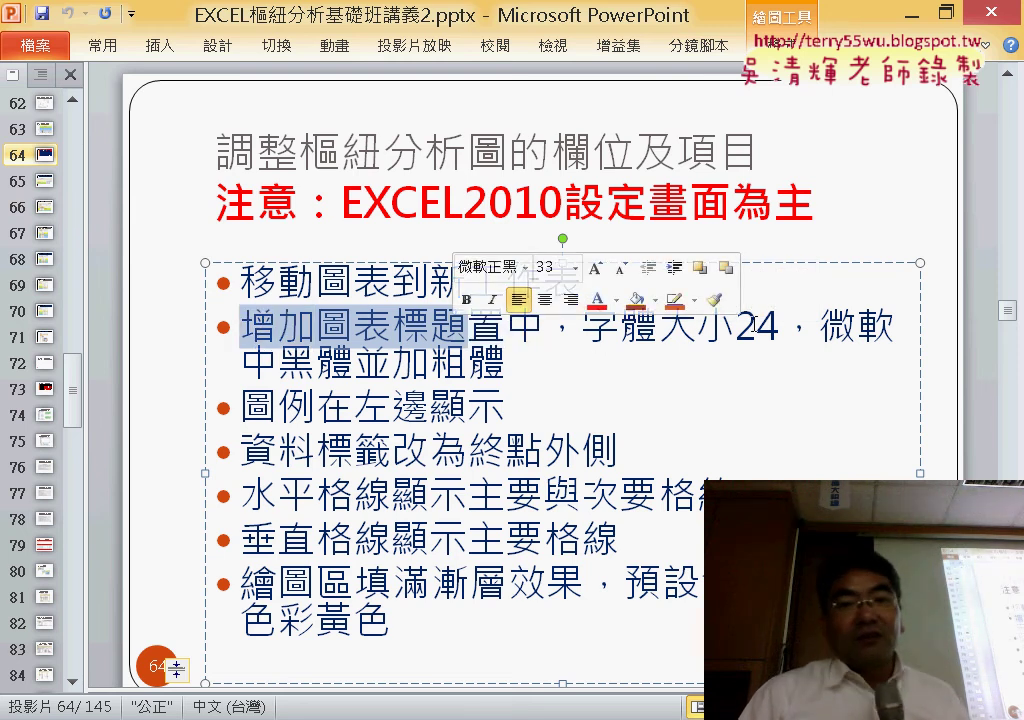
Highlight font size 24, 中黑體, 粗體, 圖例 and 資料標籤 in the task bullets.
{"action": "left_click_drag", "start_coordinate": [782, 326], "coordinate": [724, 316]}
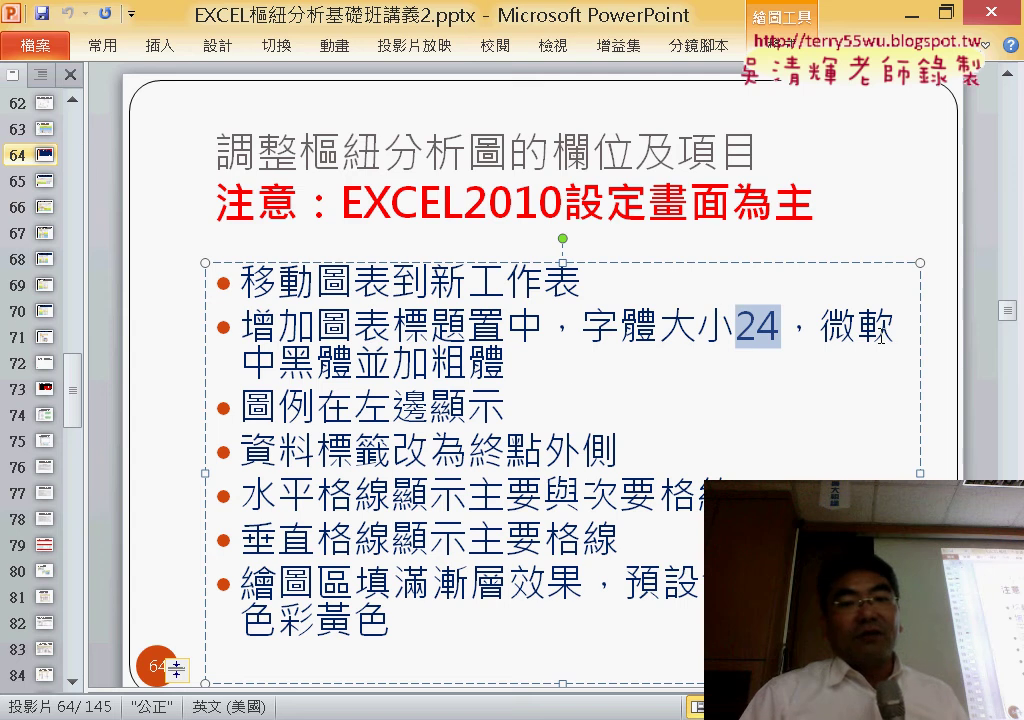
{"action": "left_click_drag", "start_coordinate": [506, 366], "coordinate": [470, 366]}
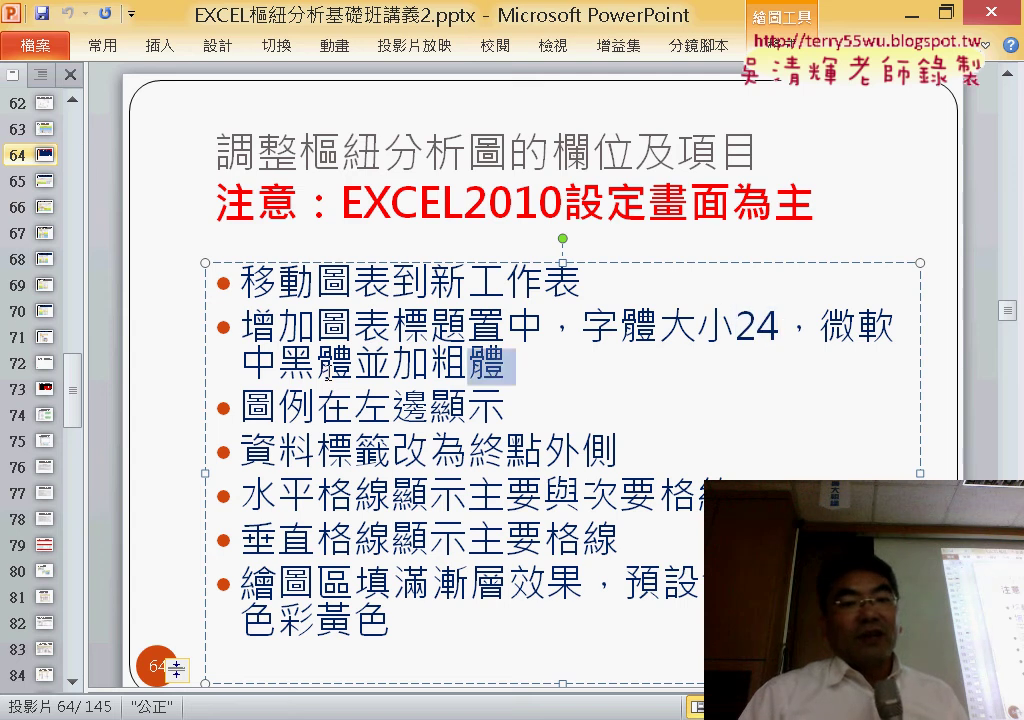
{"action": "left_click_drag", "start_coordinate": [355, 366], "coordinate": [241, 366]}
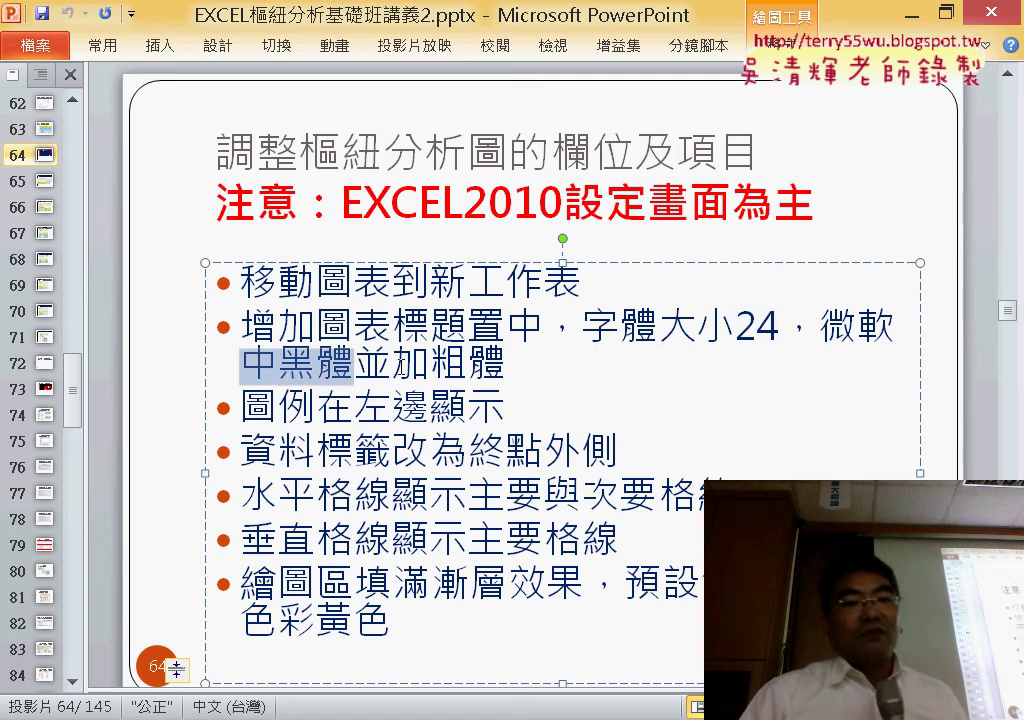
{"action": "left_click_drag", "start_coordinate": [430, 366], "coordinate": [506, 366]}
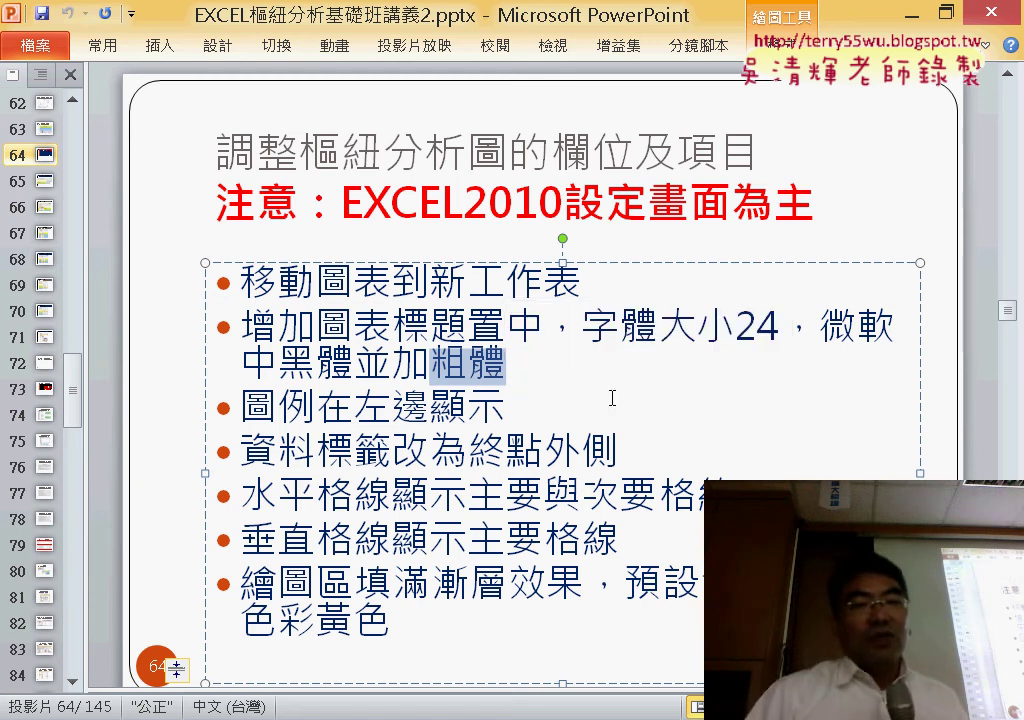
{"action": "left_click_drag", "start_coordinate": [316, 406], "coordinate": [241, 406]}
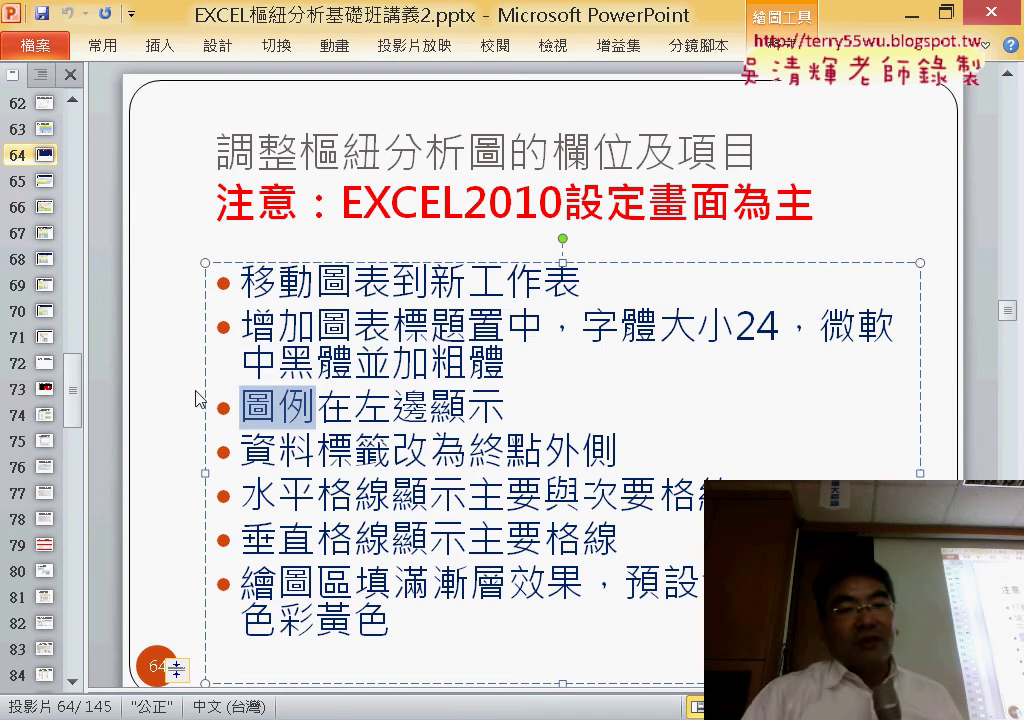
{"action": "left_click_drag", "start_coordinate": [394, 450], "coordinate": [241, 450]}
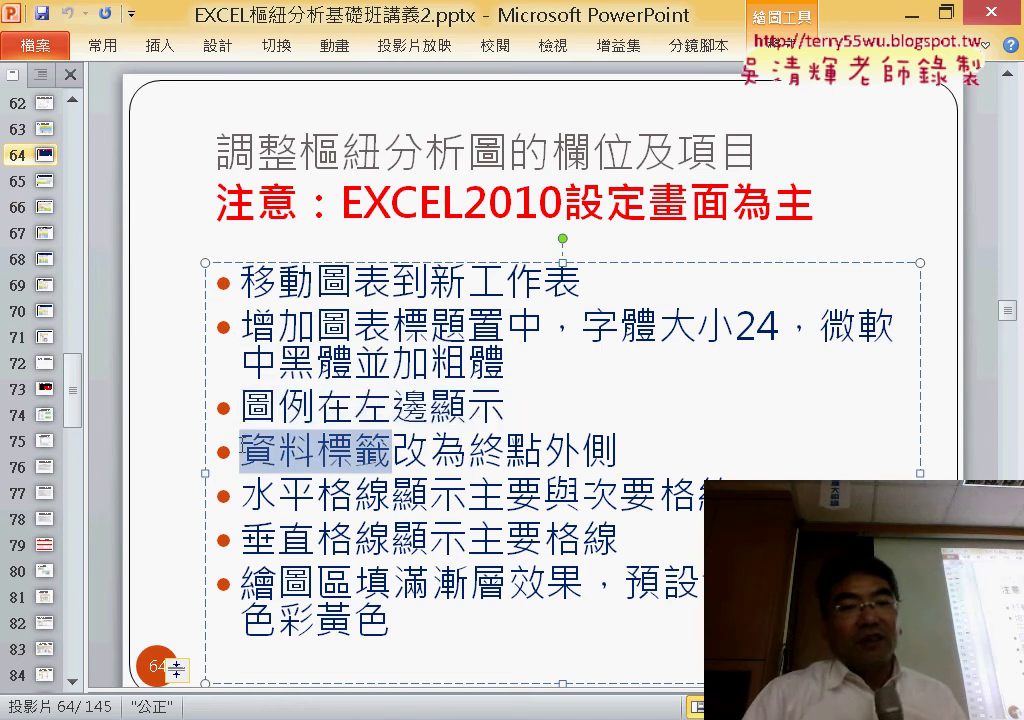
{"action": "scroll", "coordinate": [310, 388], "scroll_direction": "up", "scroll_amount": 1}
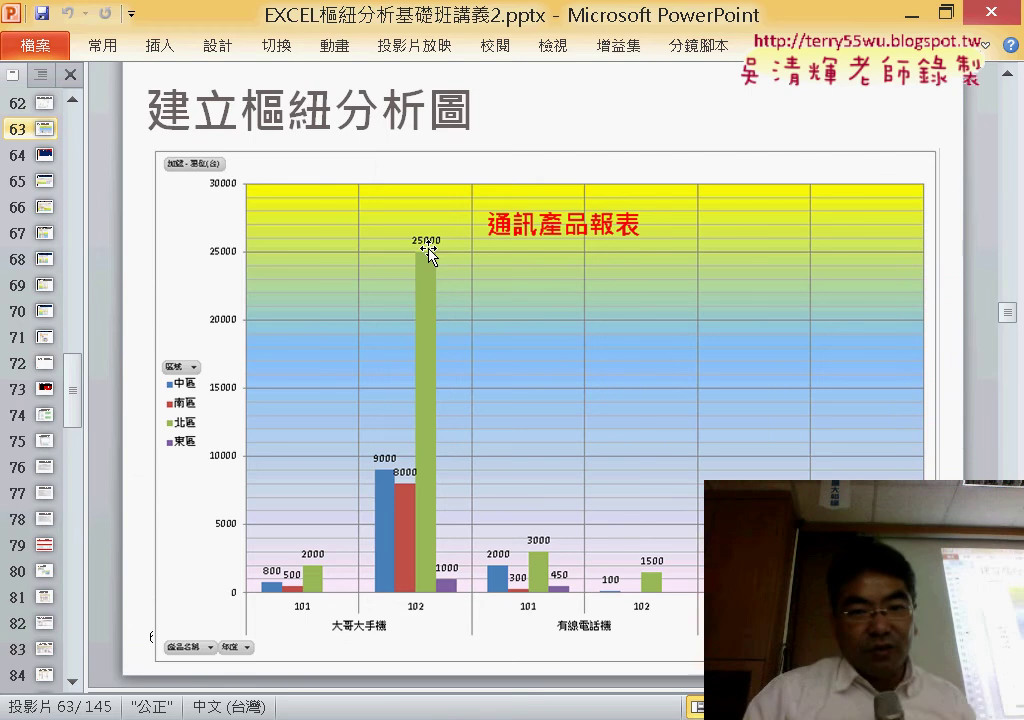
Underline 資料標籤, 終點外側, 格線 and 次要格線 in red ink, then erase the underlines.
{"action": "scroll", "coordinate": [449, 268], "scroll_direction": "down", "scroll_amount": 1}
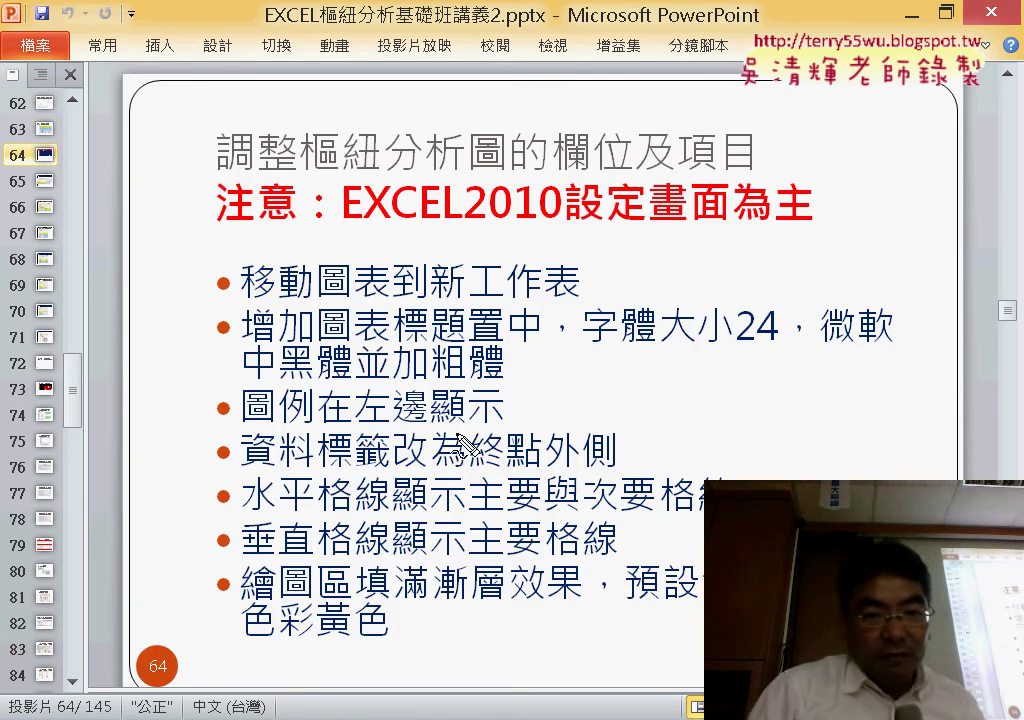
{"action": "left_click_drag", "start_coordinate": [238, 476], "coordinate": [383, 470]}
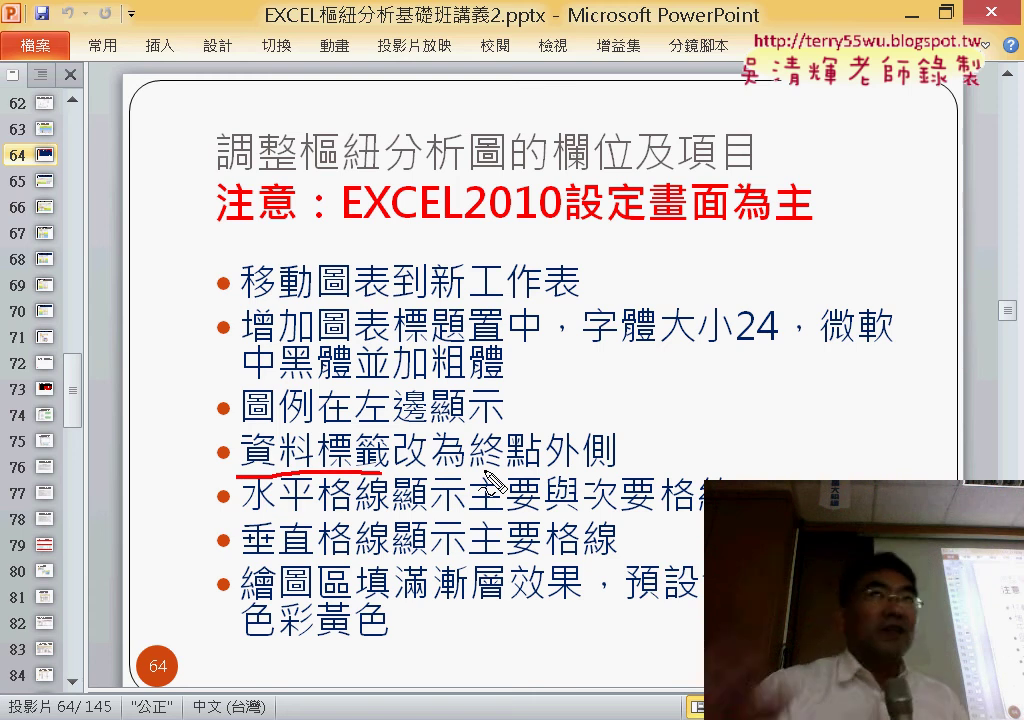
{"action": "left_click_drag", "start_coordinate": [472, 466], "coordinate": [638, 470]}
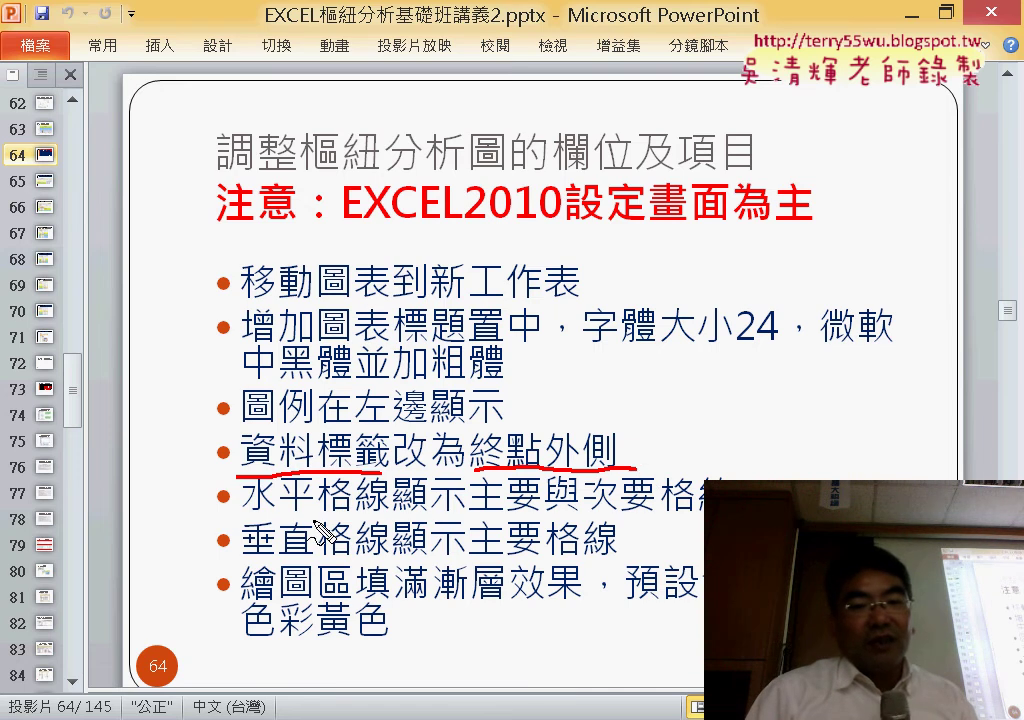
{"action": "left_click_drag", "start_coordinate": [322, 516], "coordinate": [388, 503]}
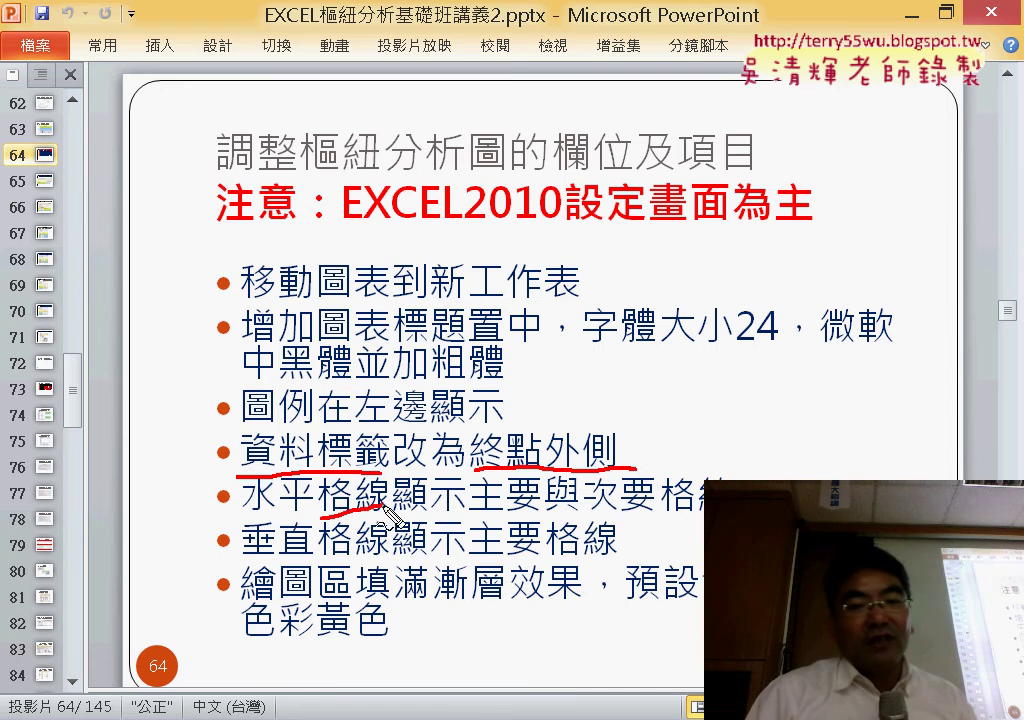
{"action": "left_click_drag", "start_coordinate": [636, 519], "coordinate": [708, 510]}
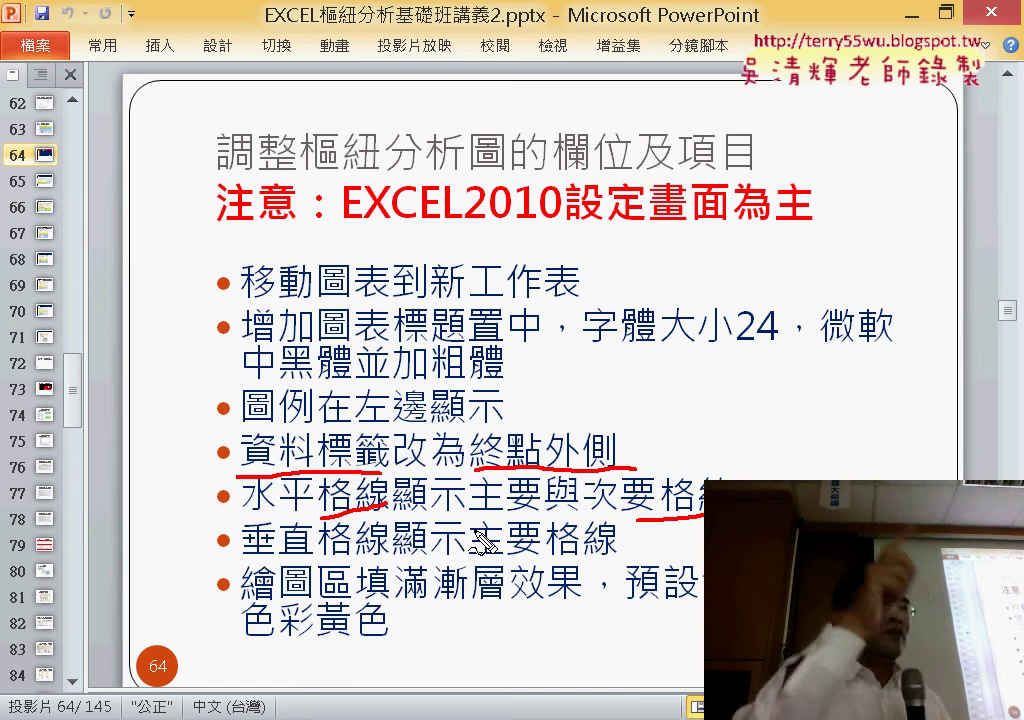
{"action": "key", "text": "Escape"}
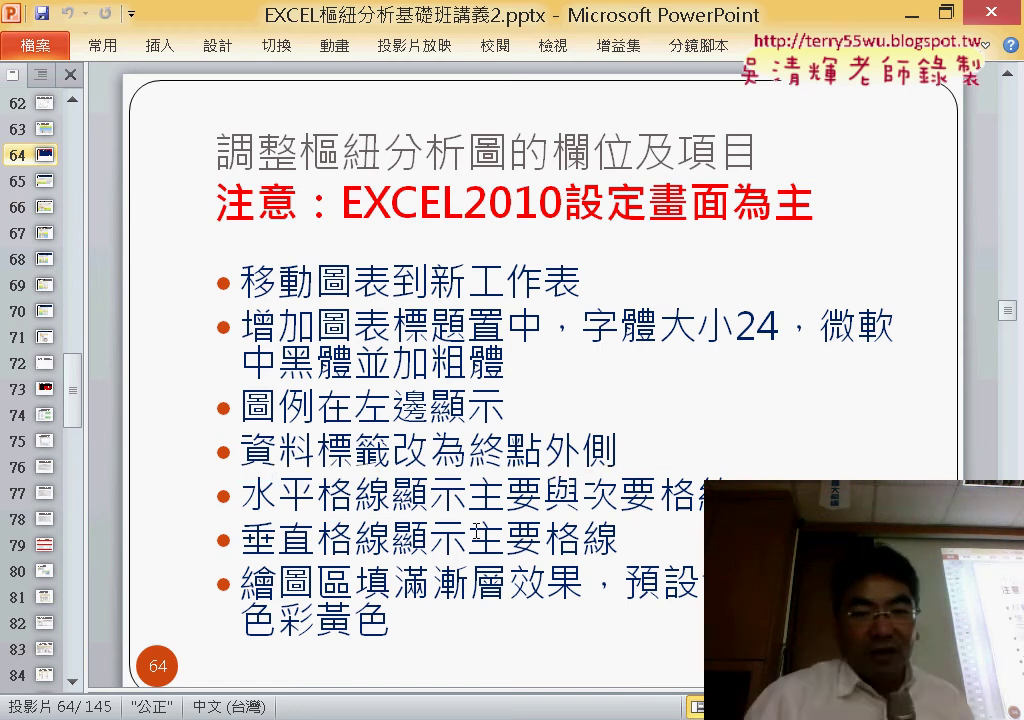
{"action": "scroll", "coordinate": [513, 435], "scroll_direction": "up", "scroll_amount": 3}
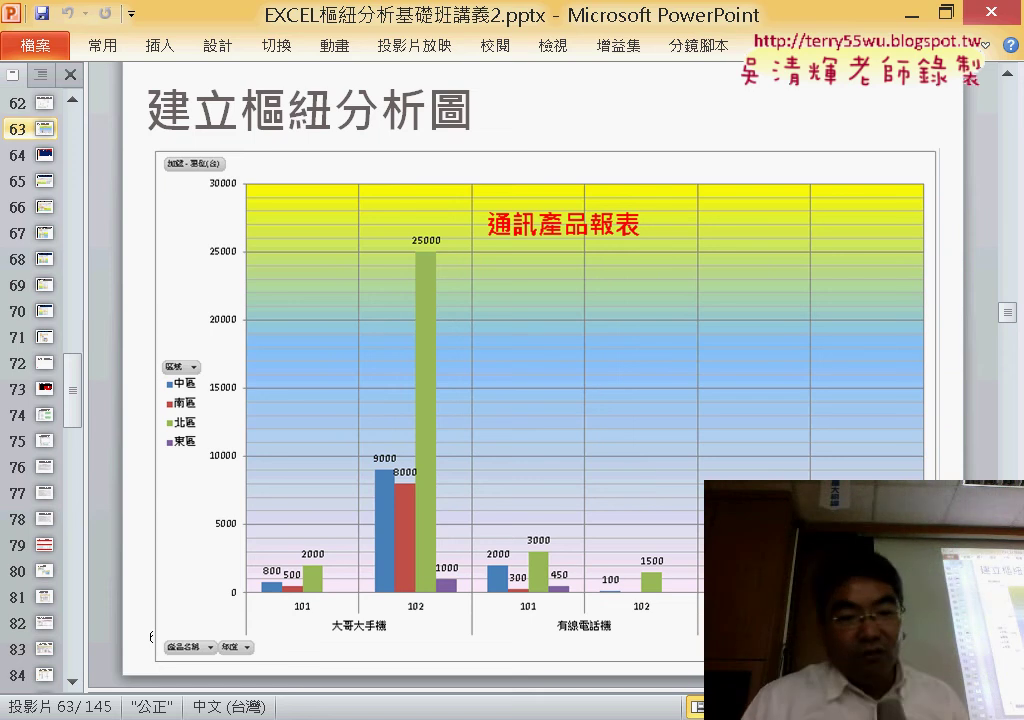
Glance at the Excel chart, then highlight the vertical gridlines task on slide 64.
{"action": "key", "text": "alt+Tab"}
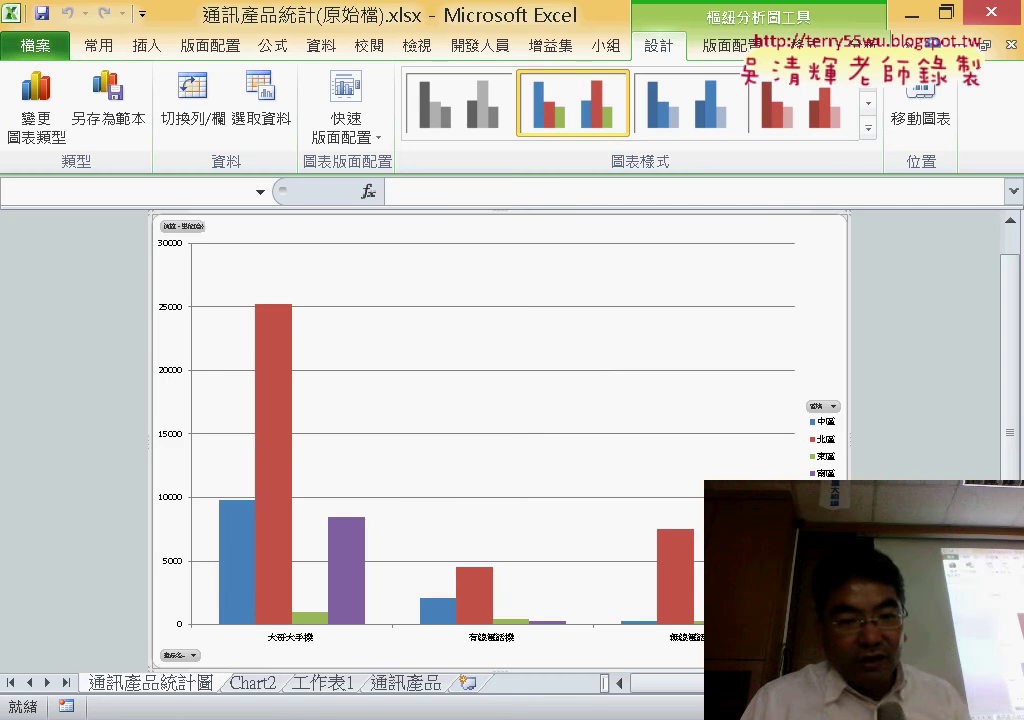
{"action": "mouse_move", "coordinate": [283, 451]}
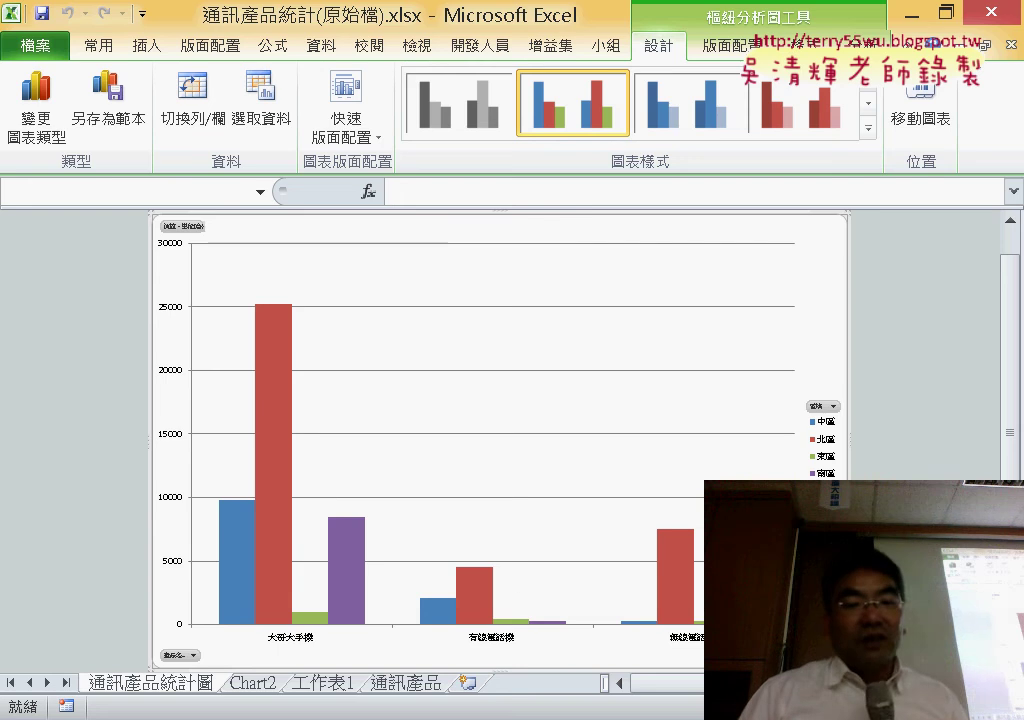
{"action": "key", "text": "alt+Tab"}
{"action": "scroll", "coordinate": [621, 479], "scroll_direction": "down", "scroll_amount": 1}
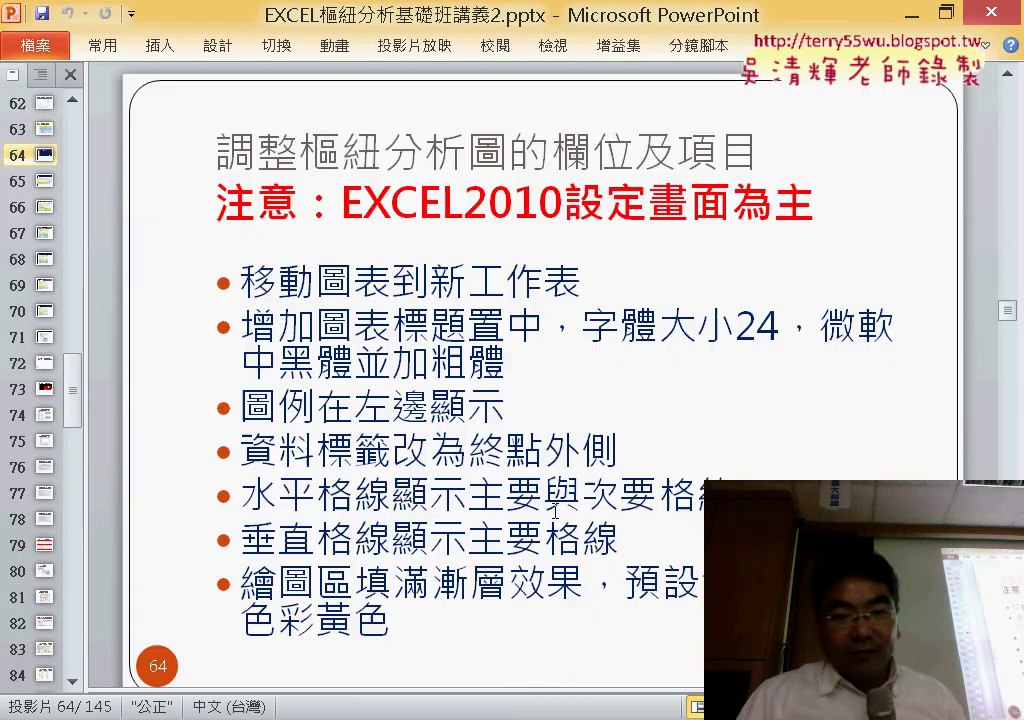
{"action": "left_click", "coordinate": [241, 539]}
{"action": "key", "text": "shift+Right"}
{"action": "key", "text": "shift+Right"}
{"action": "key", "text": "shift+Right"}
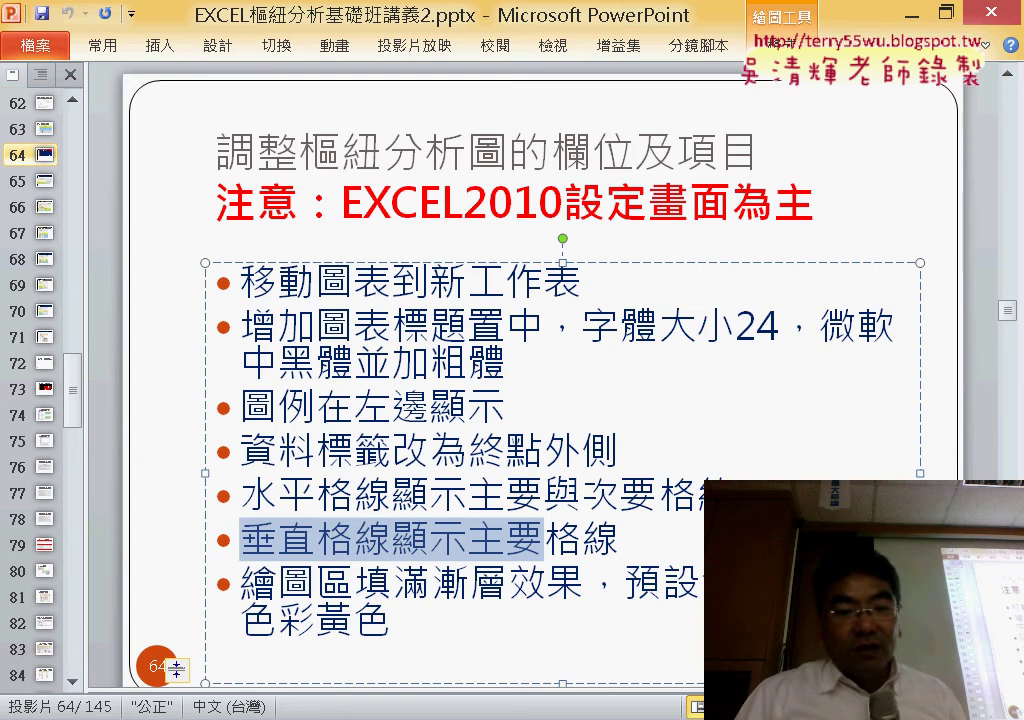
Check the Excel pivot chart again and come back to slide 64's task list.
{"action": "key", "text": "alt+Tab"}
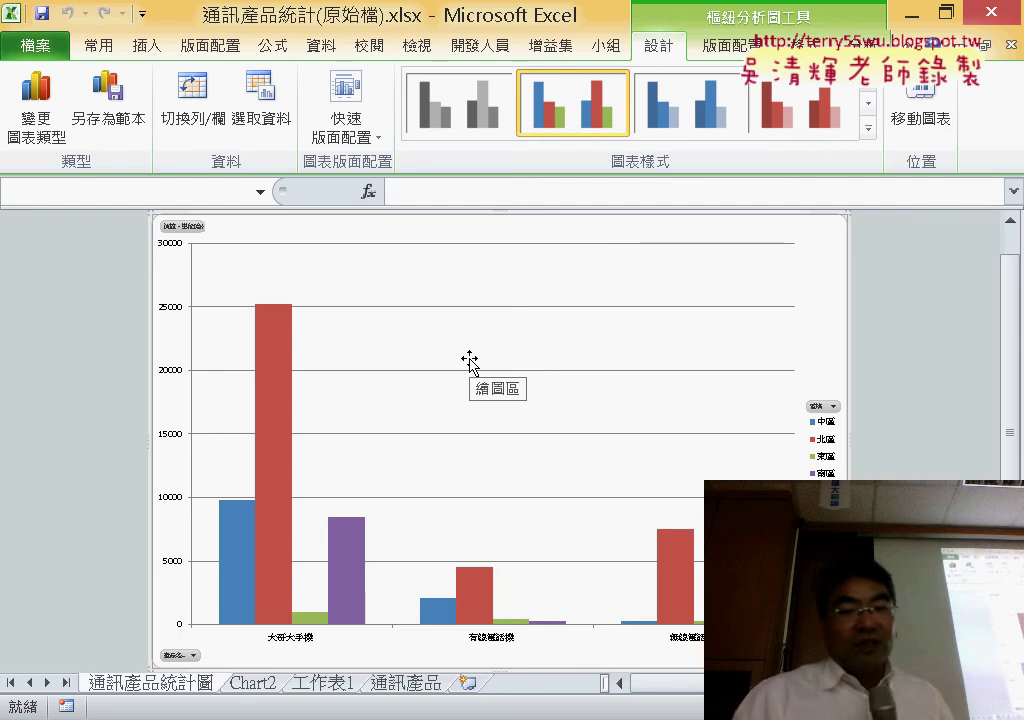
{"action": "key", "text": "alt+Tab"}
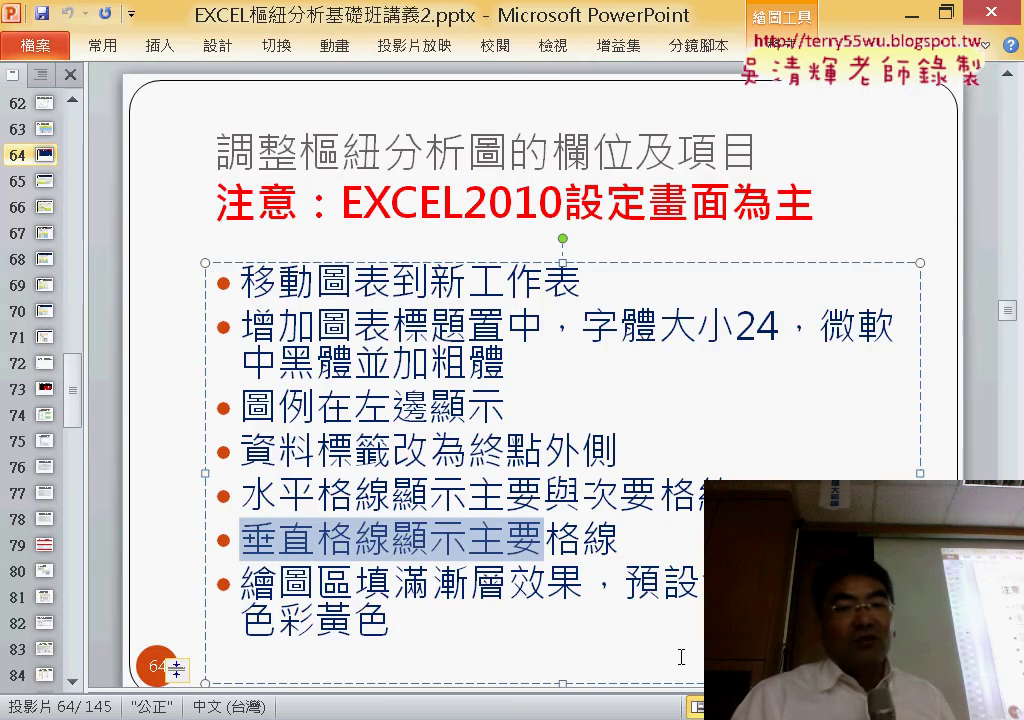
{"action": "scroll", "coordinate": [680, 655], "scroll_direction": "up", "scroll_amount": 1}
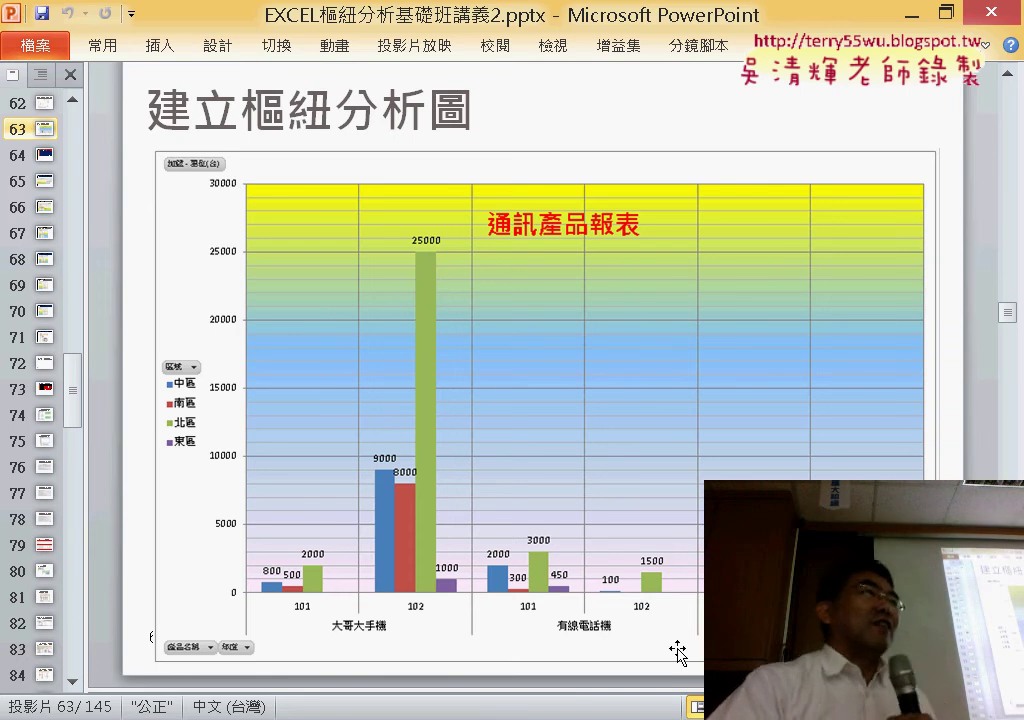
{"action": "scroll", "coordinate": [551, 487], "scroll_direction": "down", "scroll_amount": 1}
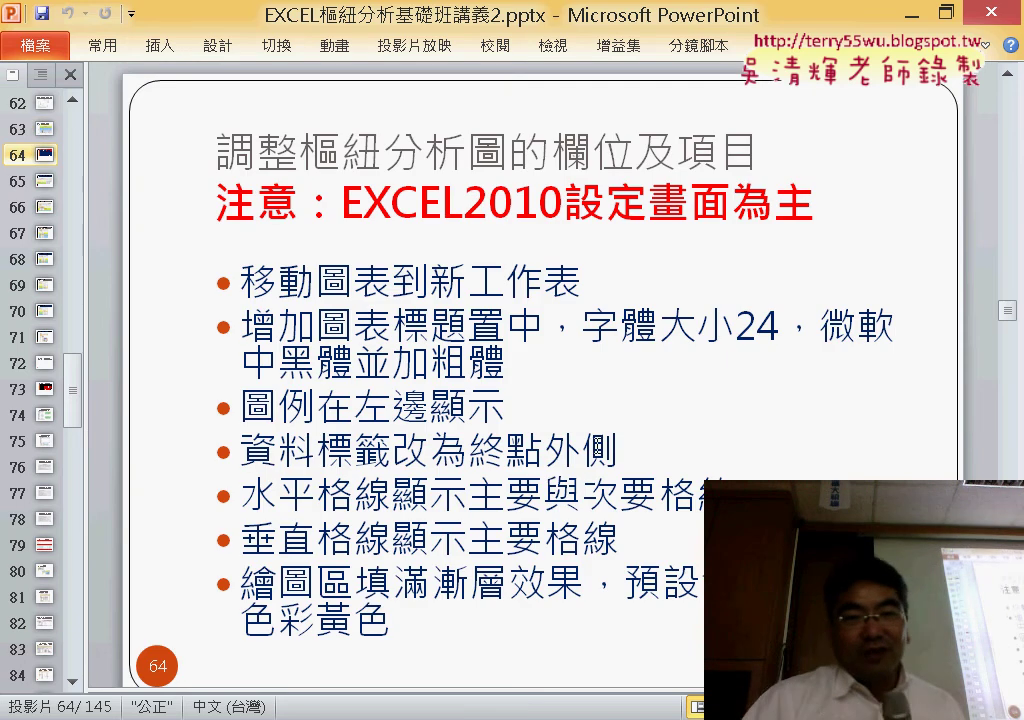
Turn the seven task lines on slide 64 into a numbered list 1–7.
{"action": "left_click", "coordinate": [986, 45]}
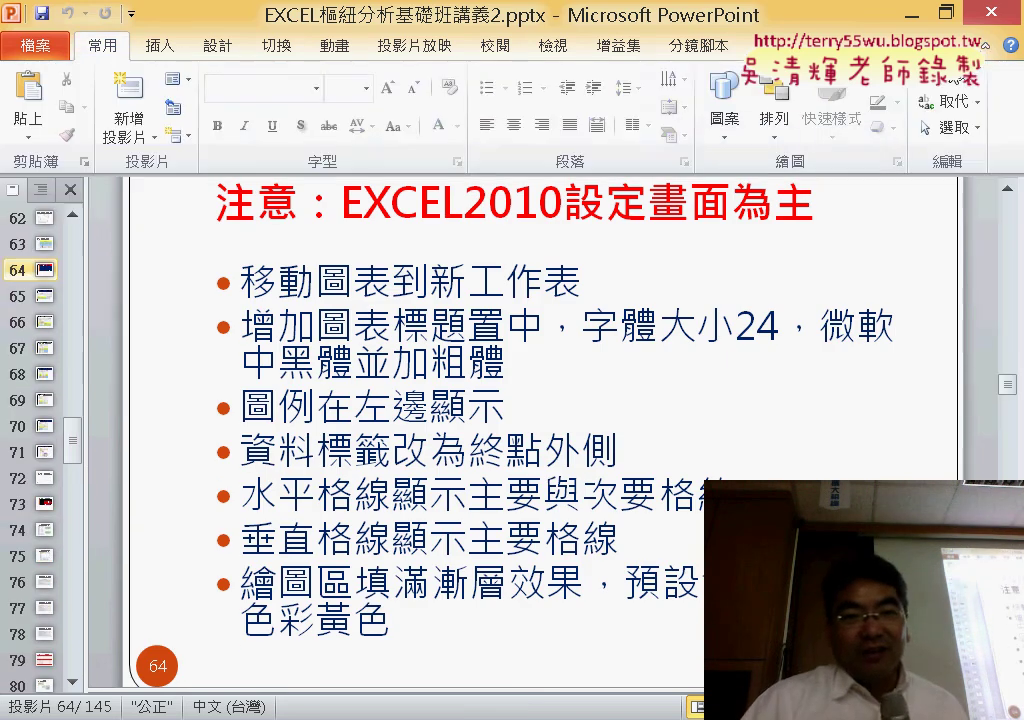
{"action": "left_click_drag", "start_coordinate": [400, 622], "coordinate": [247, 290]}
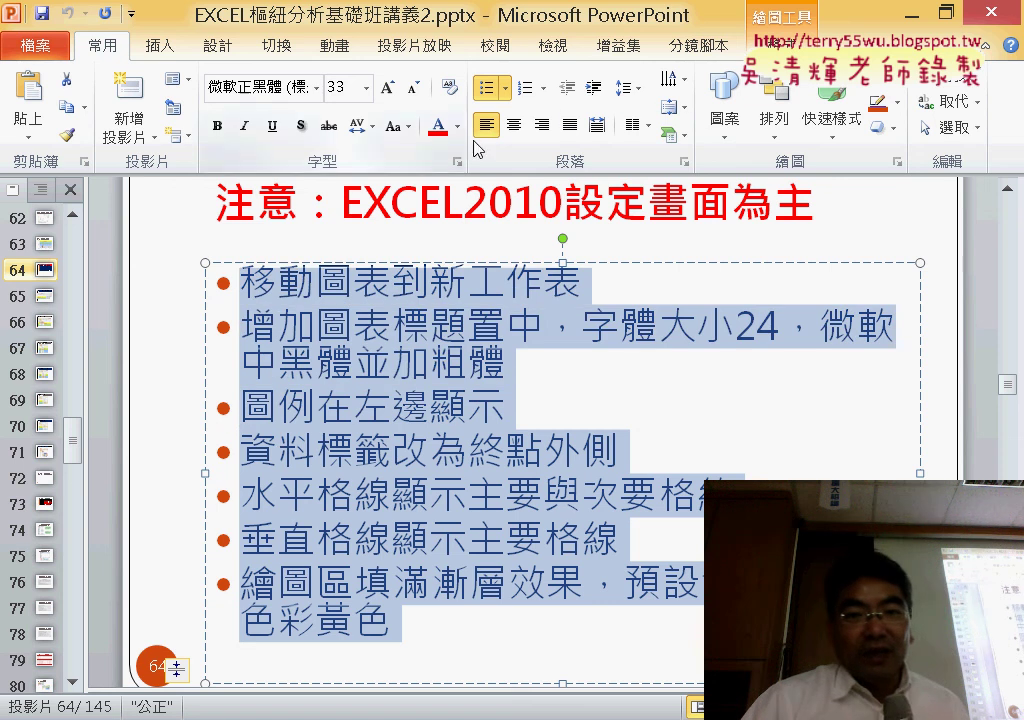
{"action": "left_click", "coordinate": [524, 88]}
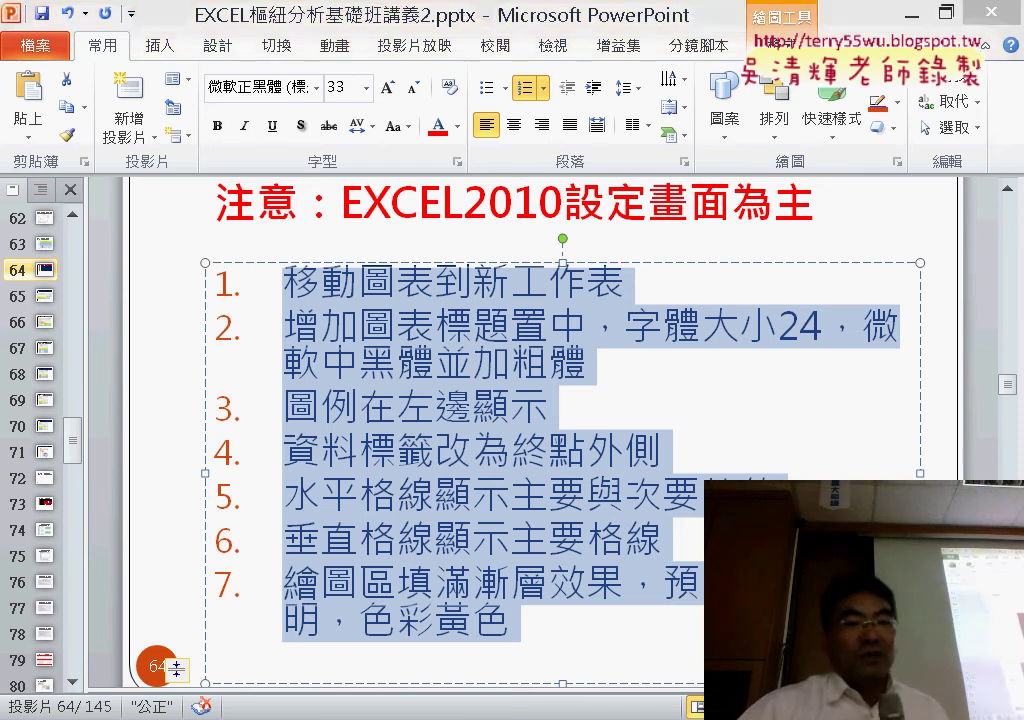
{"action": "key", "text": "alt+Tab"}
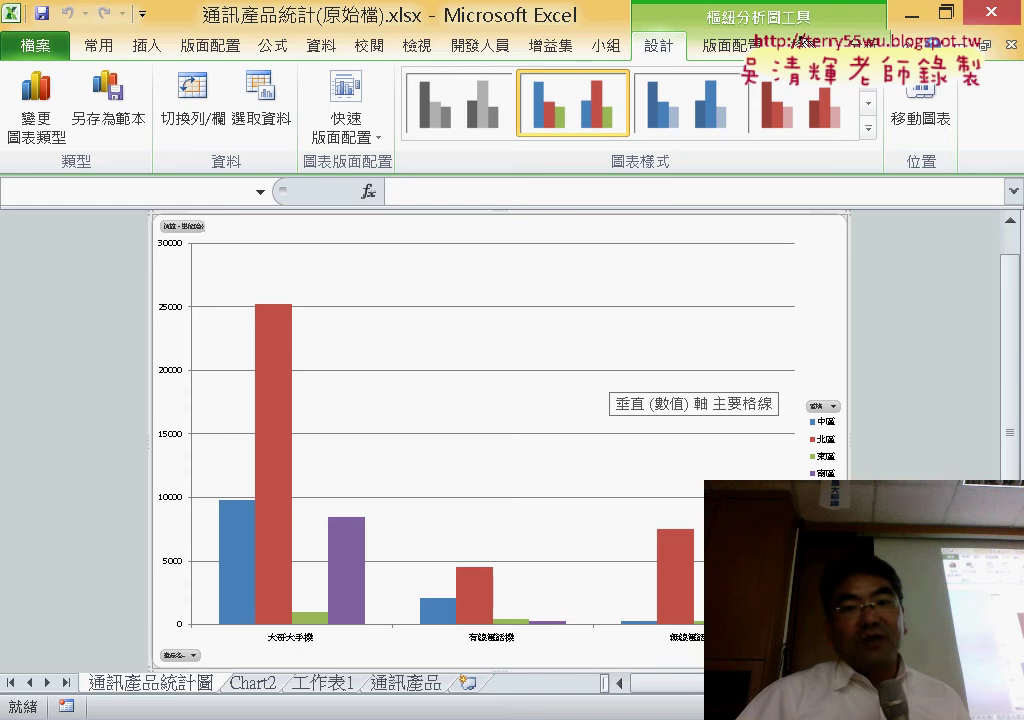
{"action": "left_click_drag", "start_coordinate": [718, 40], "coordinate": [812, 36]}
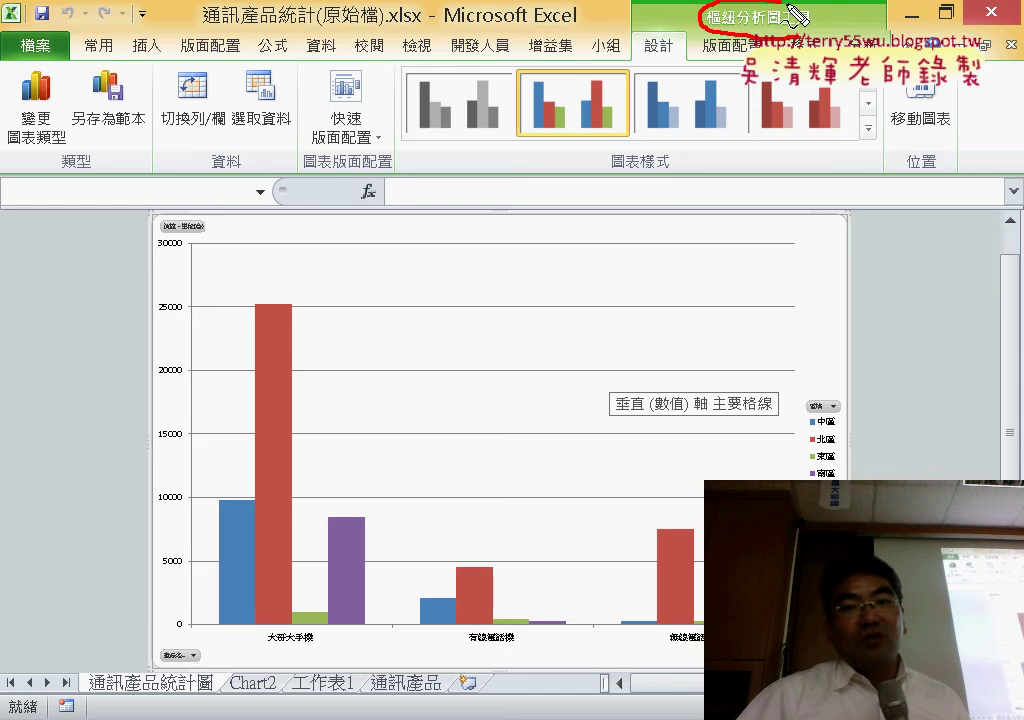
{"action": "left_click_drag", "start_coordinate": [930, 393], "coordinate": [805, 82]}
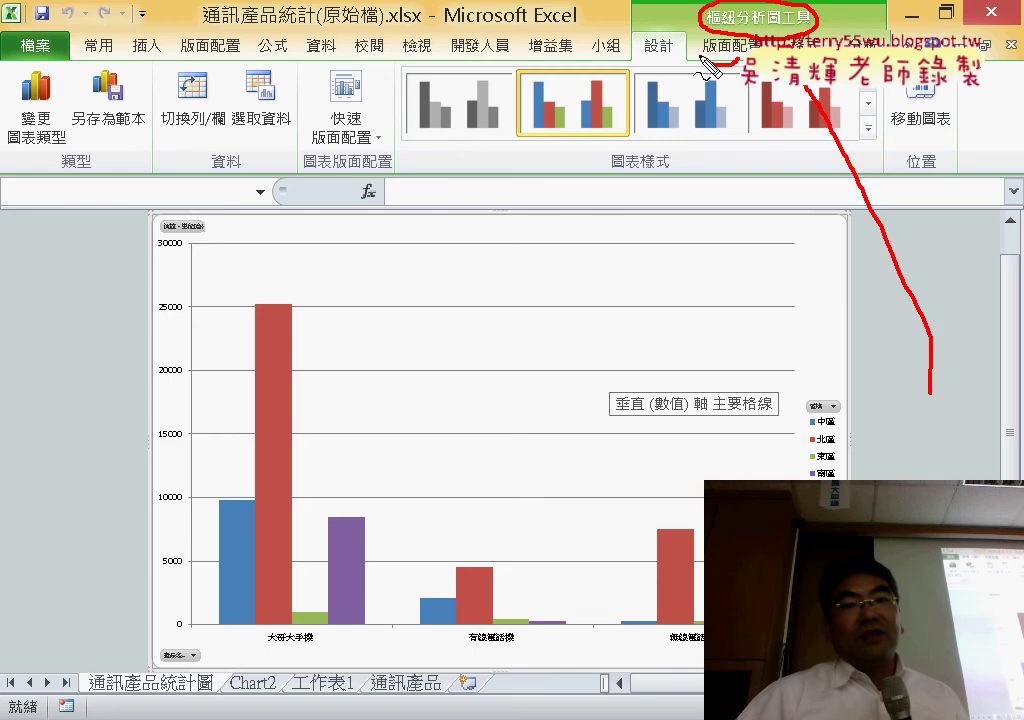
{"action": "mouse_move", "coordinate": [740, 40]}
{"action": "left_mouse_down"}
{"action": "mouse_move", "coordinate": [743, 48]}
{"action": "mouse_move", "coordinate": [804, 26]}
{"action": "left_mouse_up"}
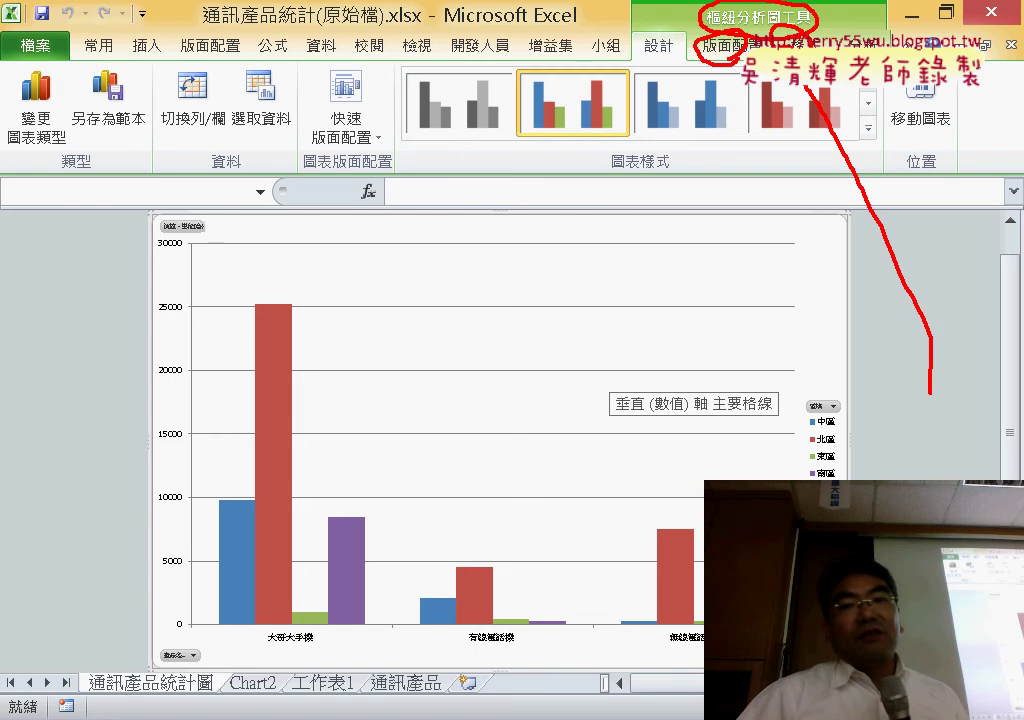
{"action": "left_click_drag", "start_coordinate": [684, 36], "coordinate": [678, 70]}
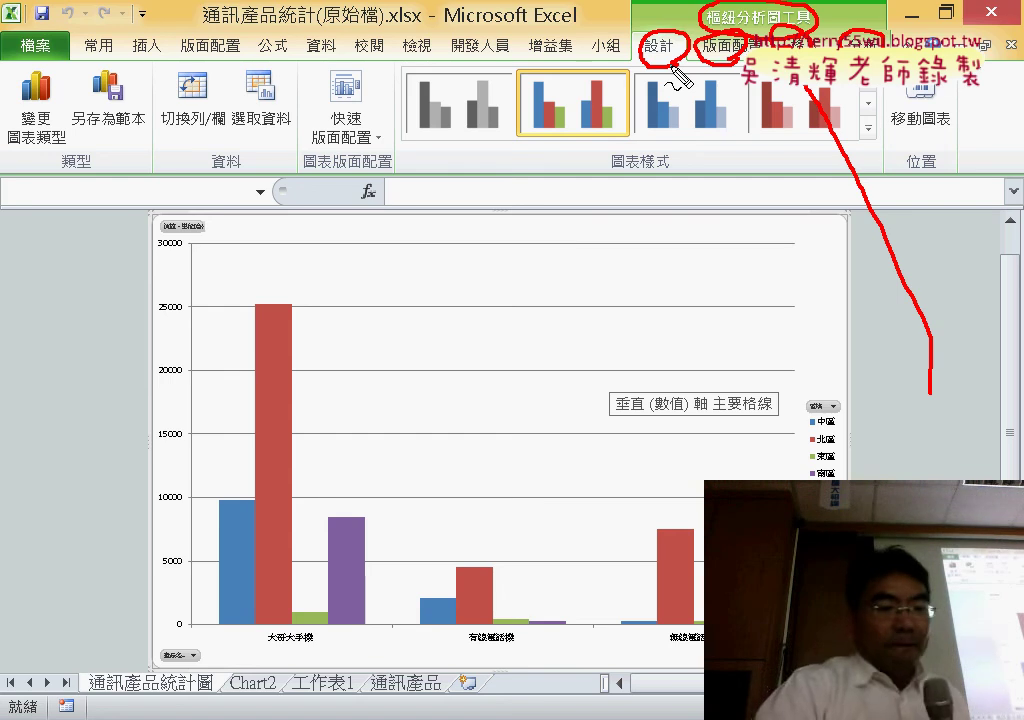
{"action": "key", "text": "Escape"}
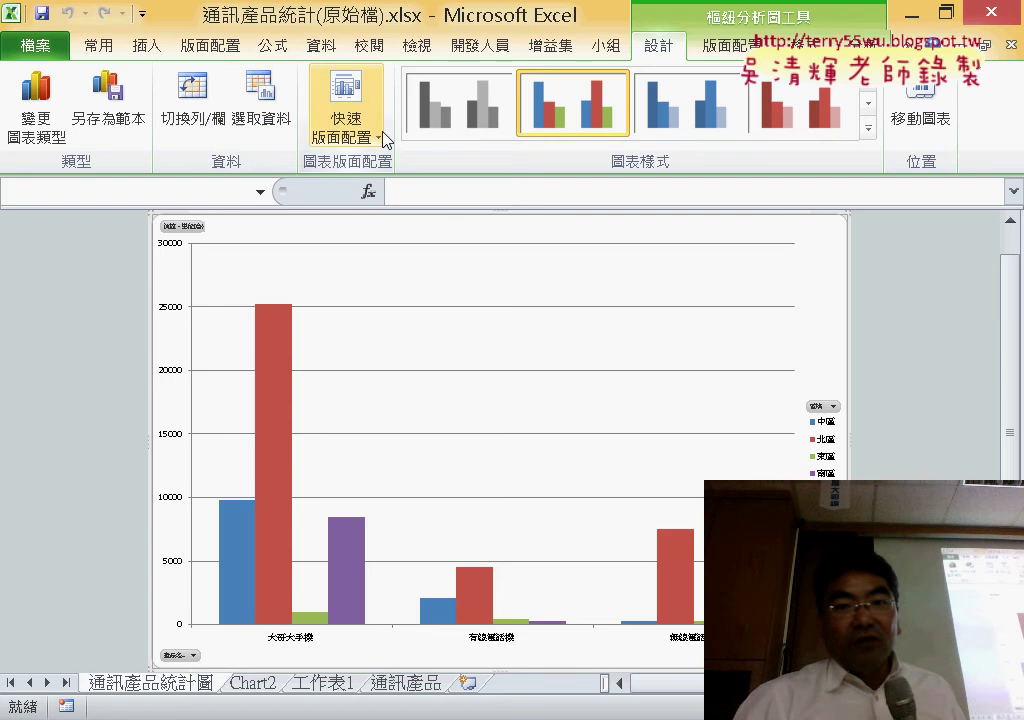
Browse the PivotChart Tools Layout, Format and Analyze tabs, annotating the Layout options.
{"action": "left_click", "coordinate": [728, 45]}
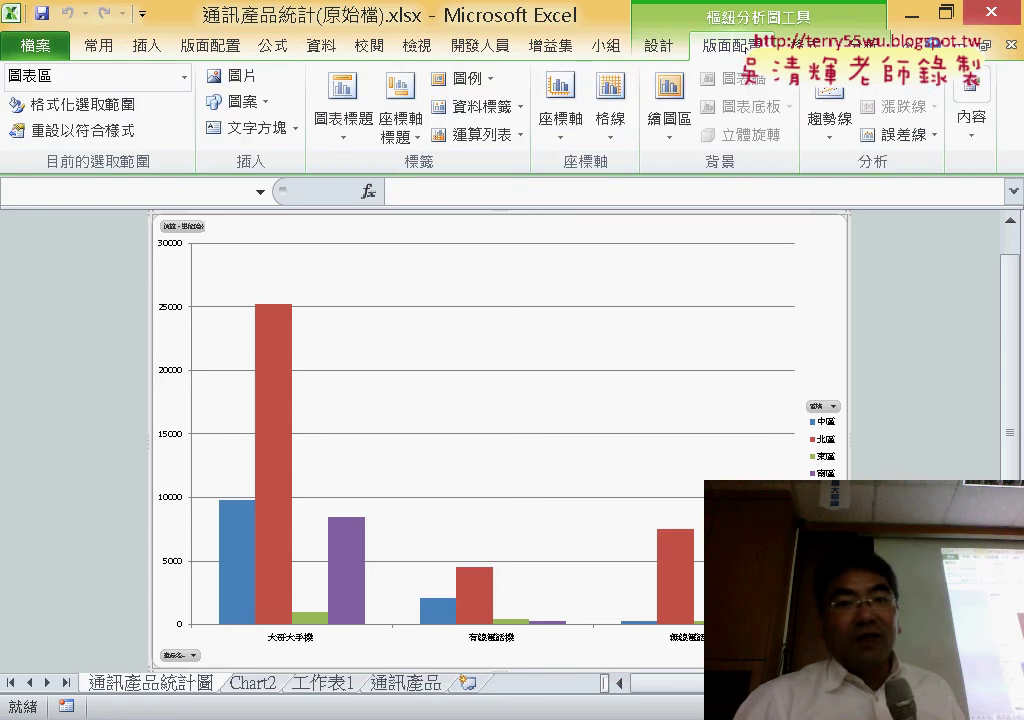
{"action": "left_click", "coordinate": [800, 45]}
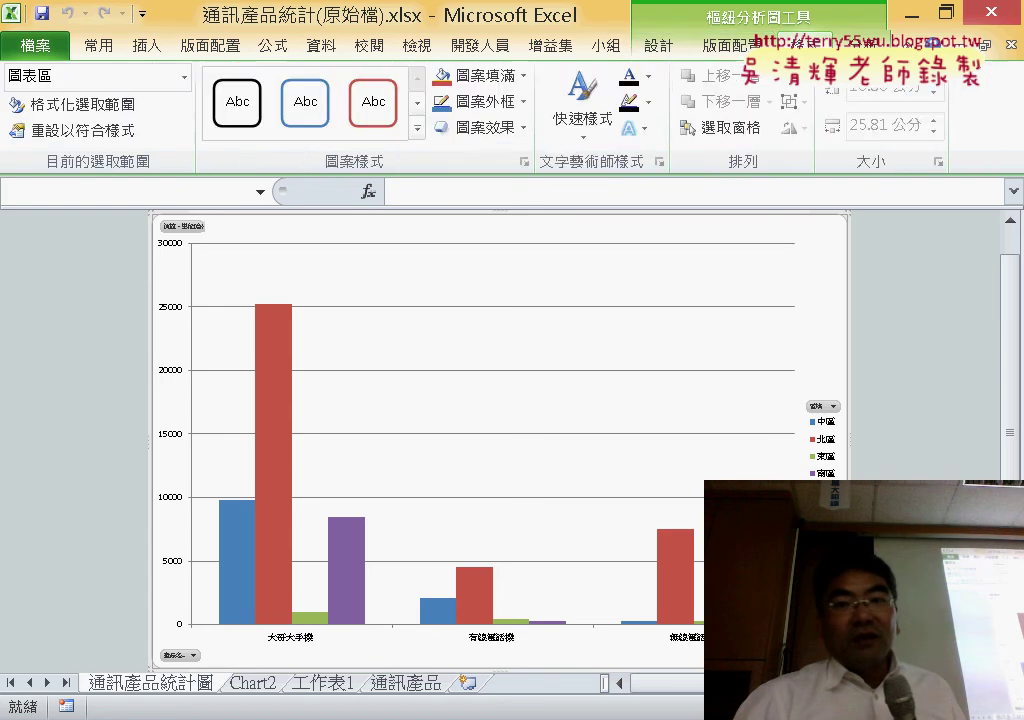
{"action": "left_click", "coordinate": [858, 45]}
{"action": "left_click", "coordinate": [728, 45]}
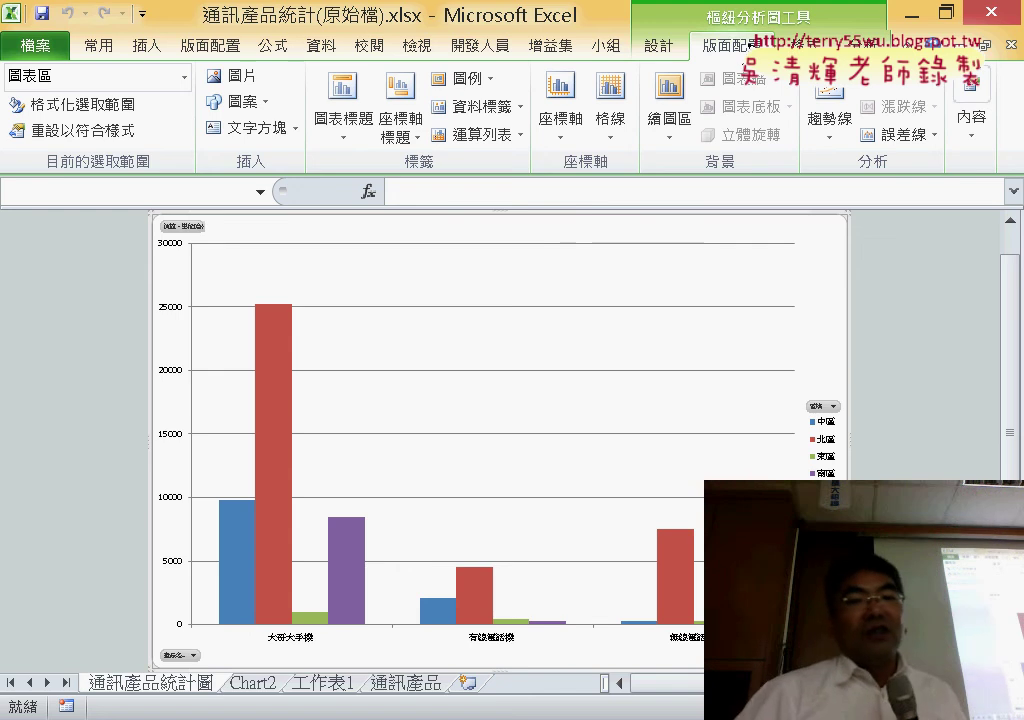
{"action": "mouse_move", "coordinate": [760, 32]}
{"action": "left_mouse_down"}
{"action": "mouse_move", "coordinate": [748, 72]}
{"action": "mouse_move", "coordinate": [795, 260]}
{"action": "left_mouse_up"}
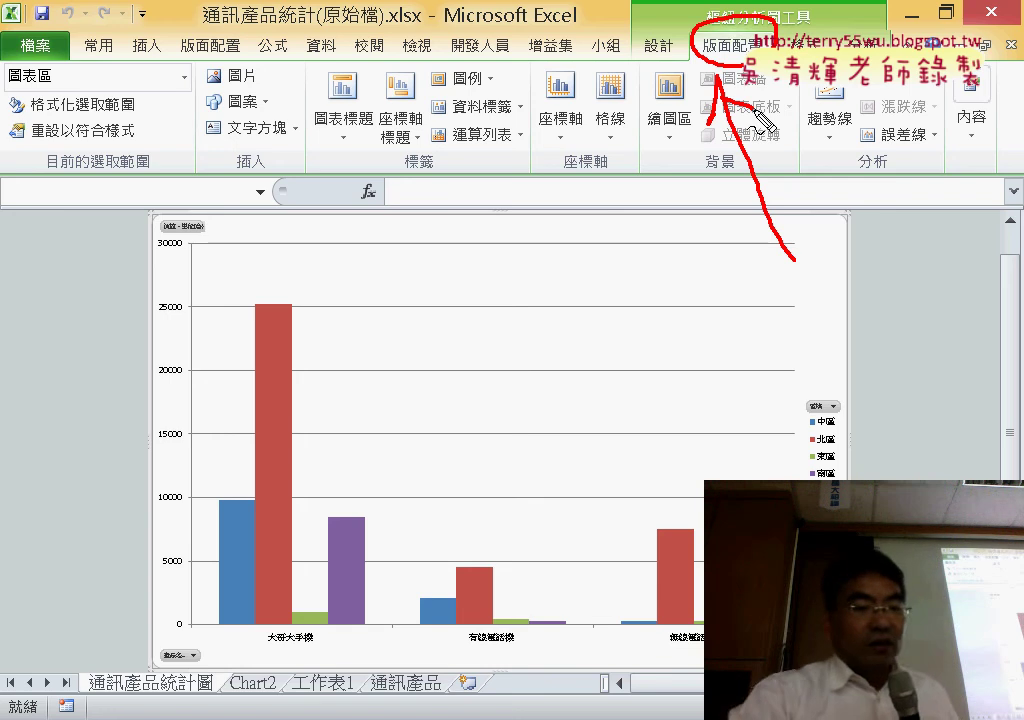
{"action": "key", "text": "Escape"}
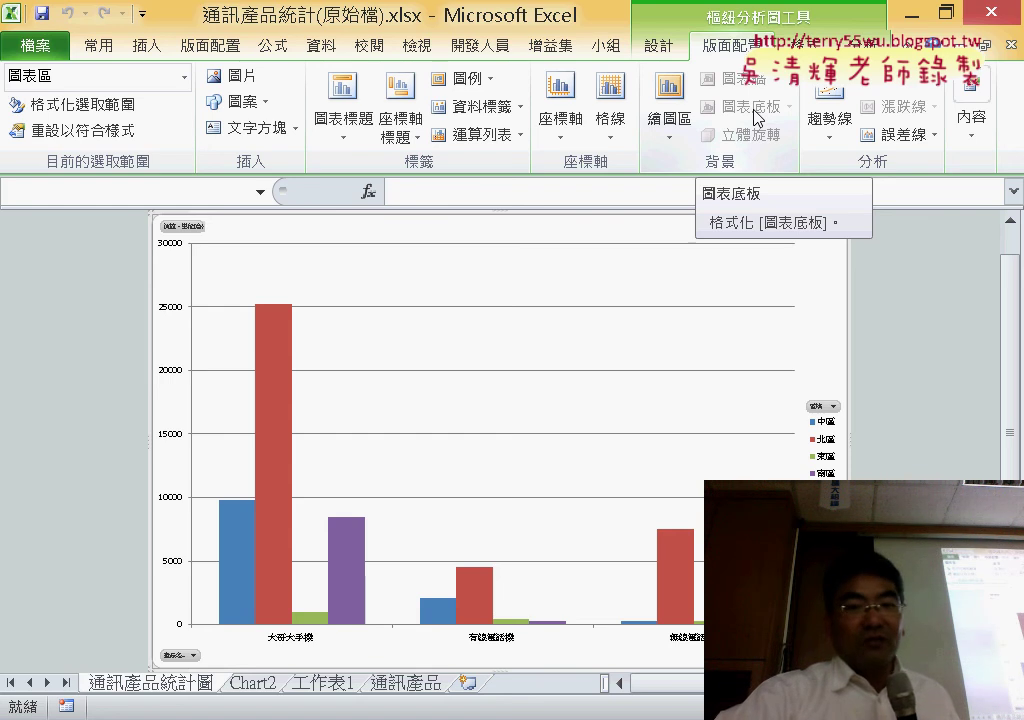
{"action": "key", "text": "alt+Tab"}
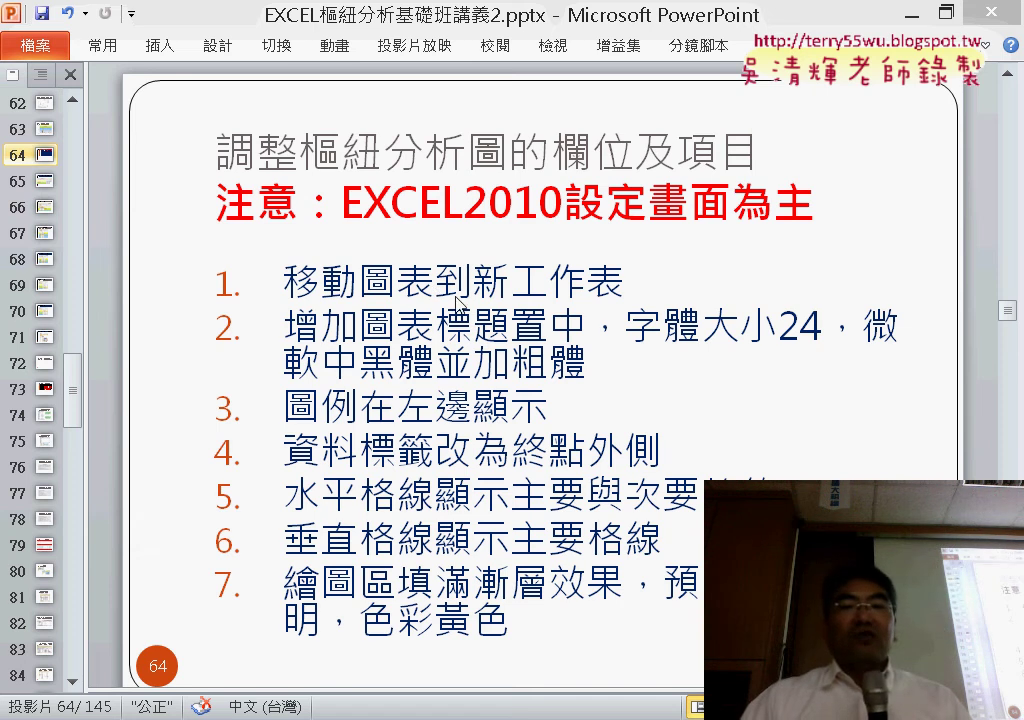
On the 通訊產品統計圖 sheet, close the field list and undo the plot area gradient fill.
{"action": "key", "text": "alt+Tab"}
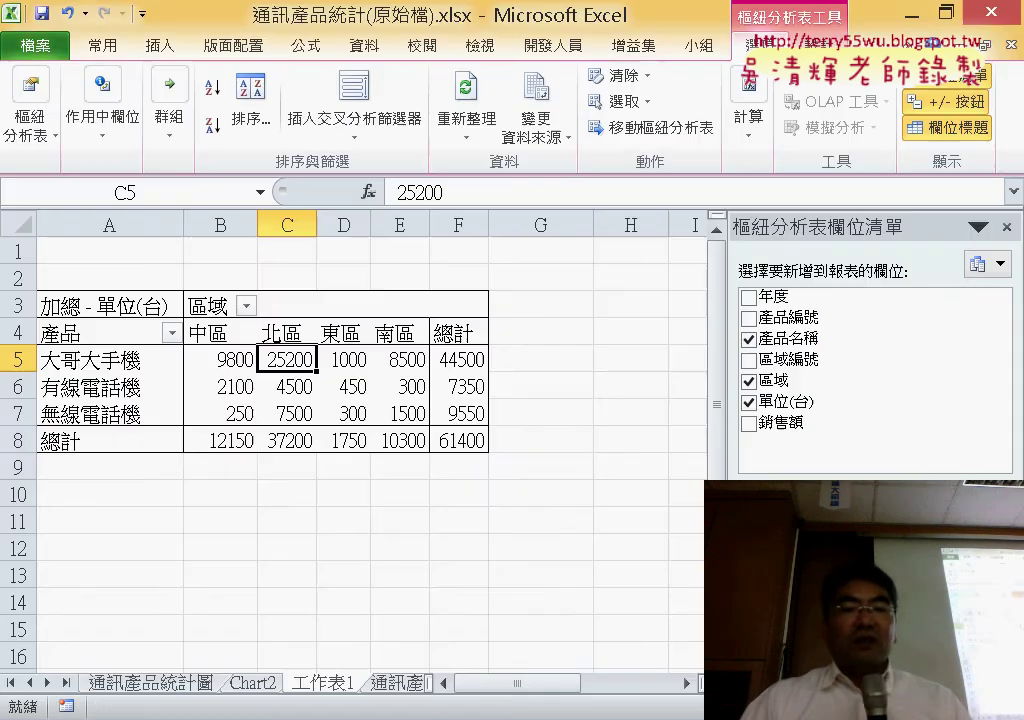
{"action": "left_click", "coordinate": [147, 688]}
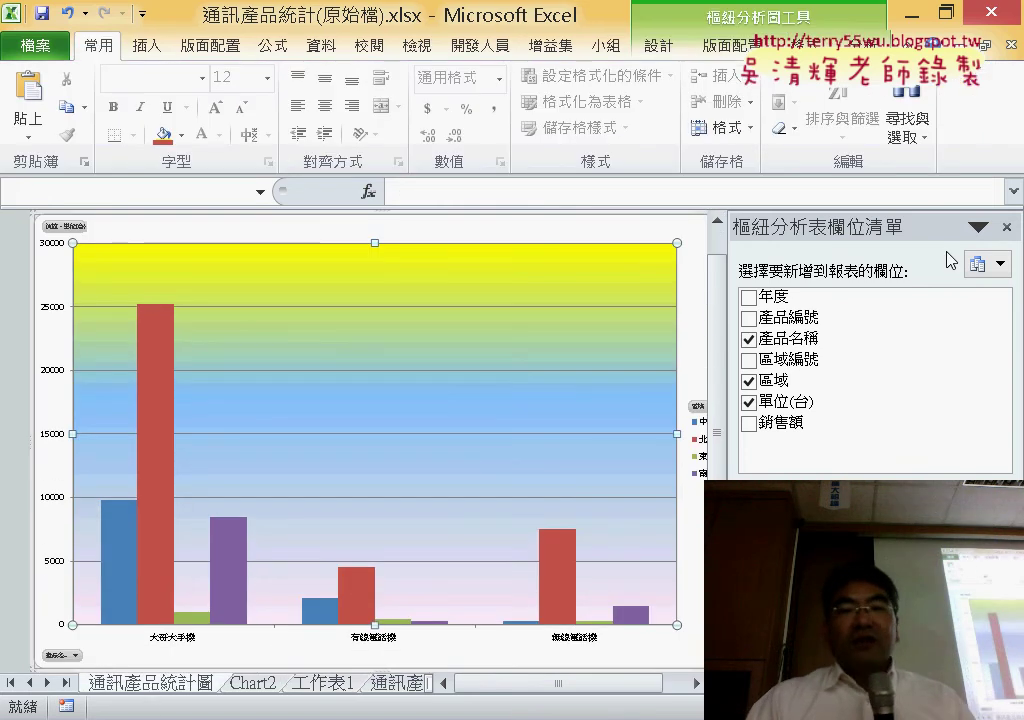
{"action": "left_click", "coordinate": [1007, 227]}
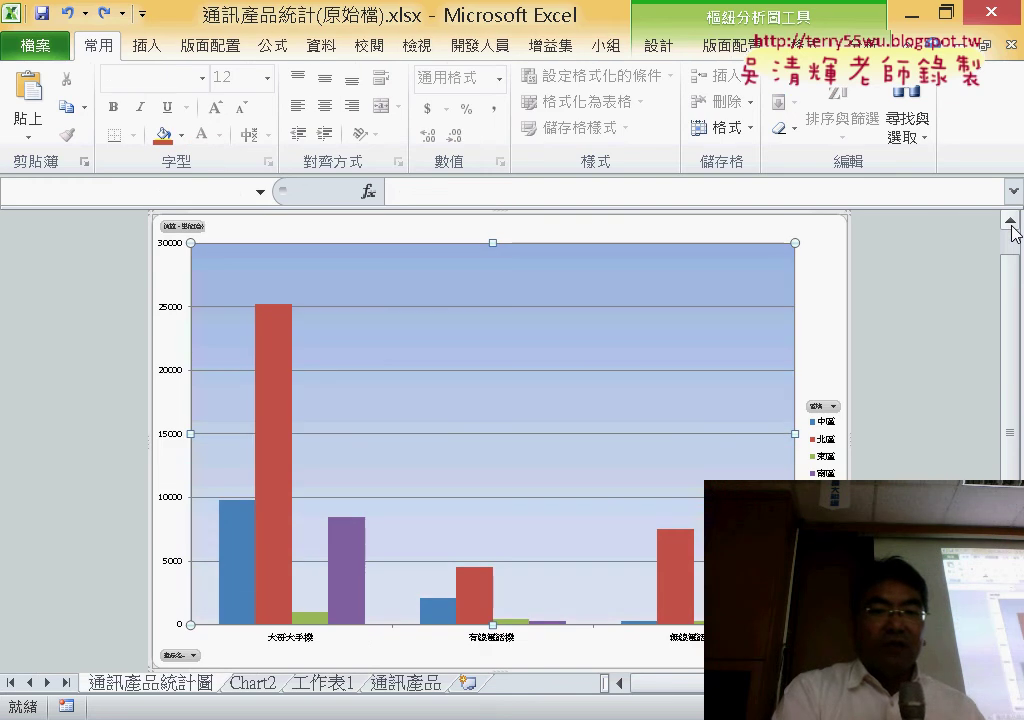
{"action": "key", "text": "ctrl+z"}
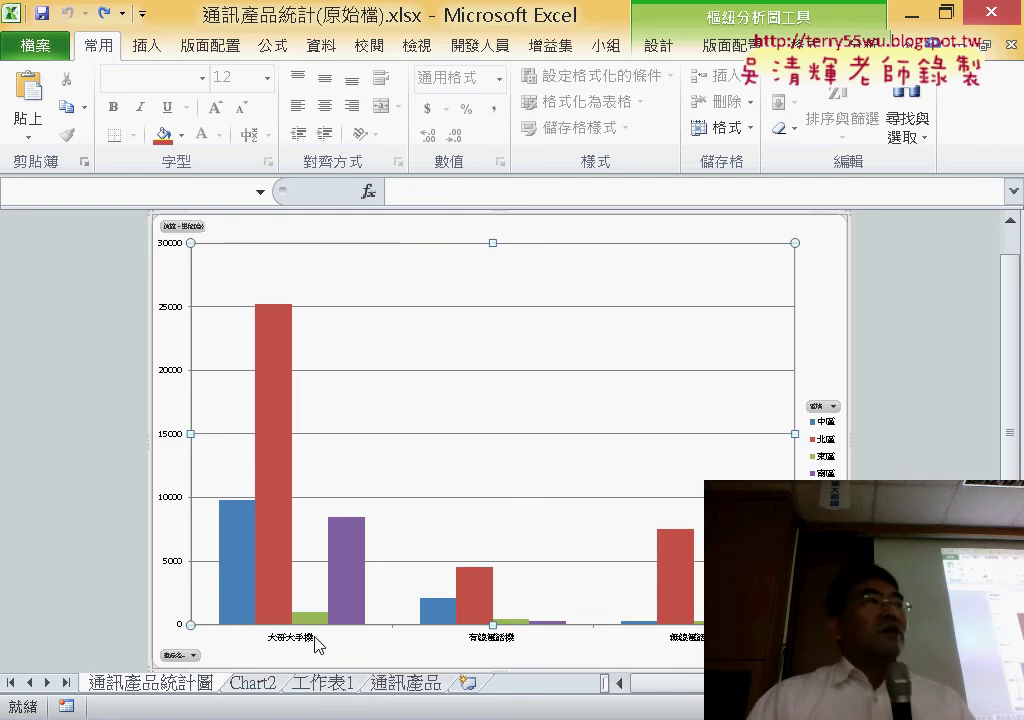
Add the 年度 field to the 工作表1 pivot table to split products into years 101 and 102.
{"action": "left_click", "coordinate": [256, 683]}
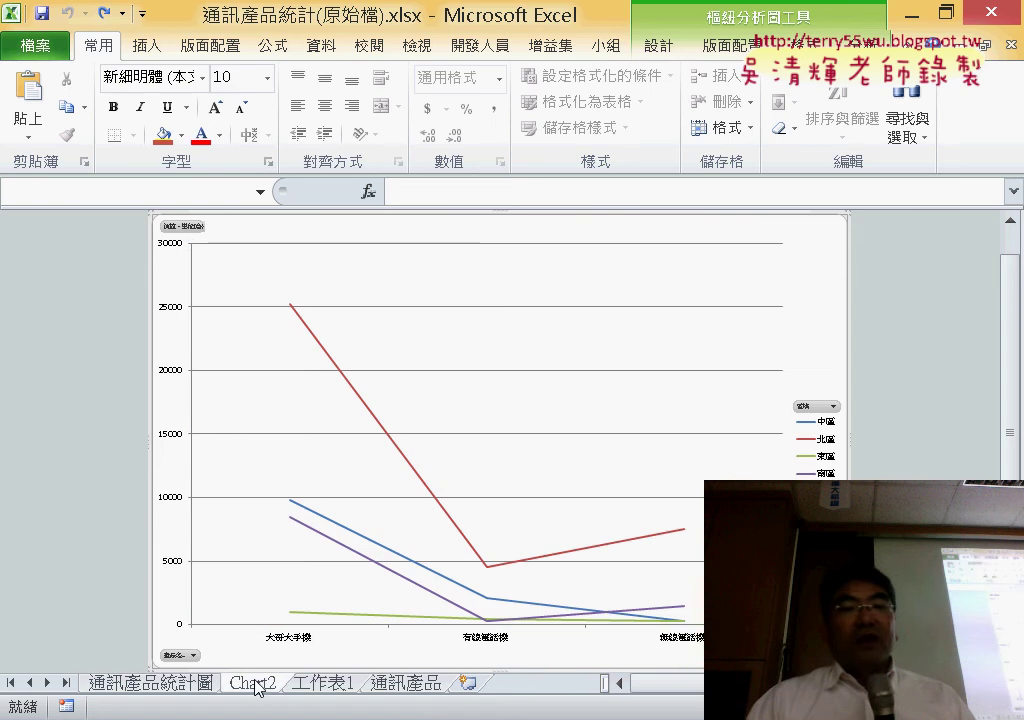
{"action": "left_click", "coordinate": [316, 686]}
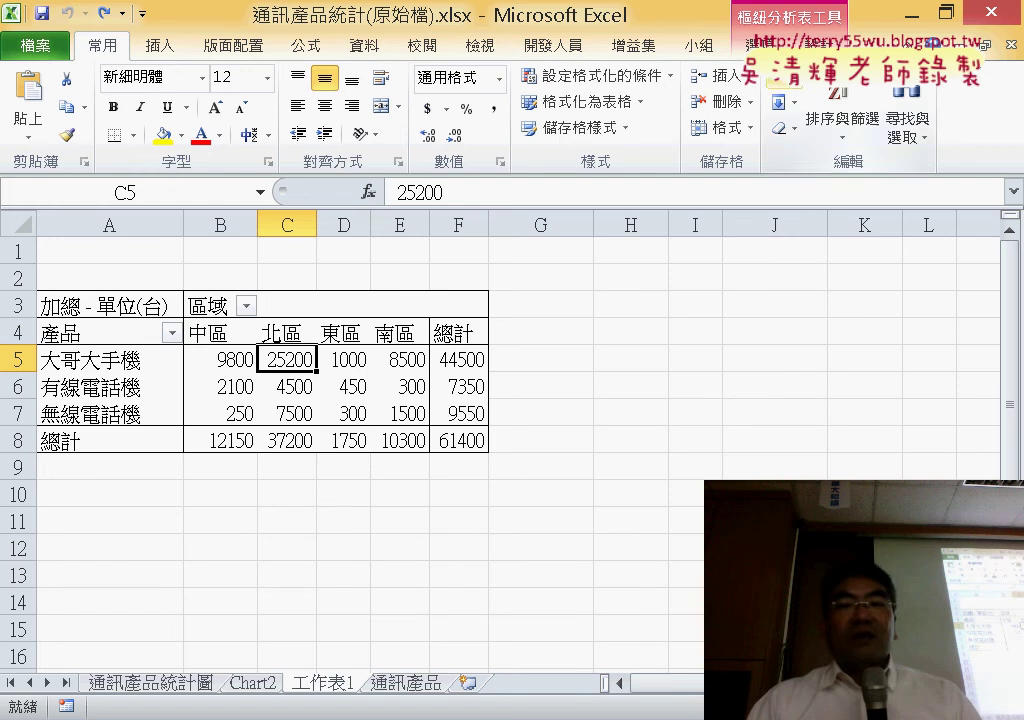
{"action": "left_click", "coordinate": [765, 44]}
{"action": "left_click", "coordinate": [955, 76]}
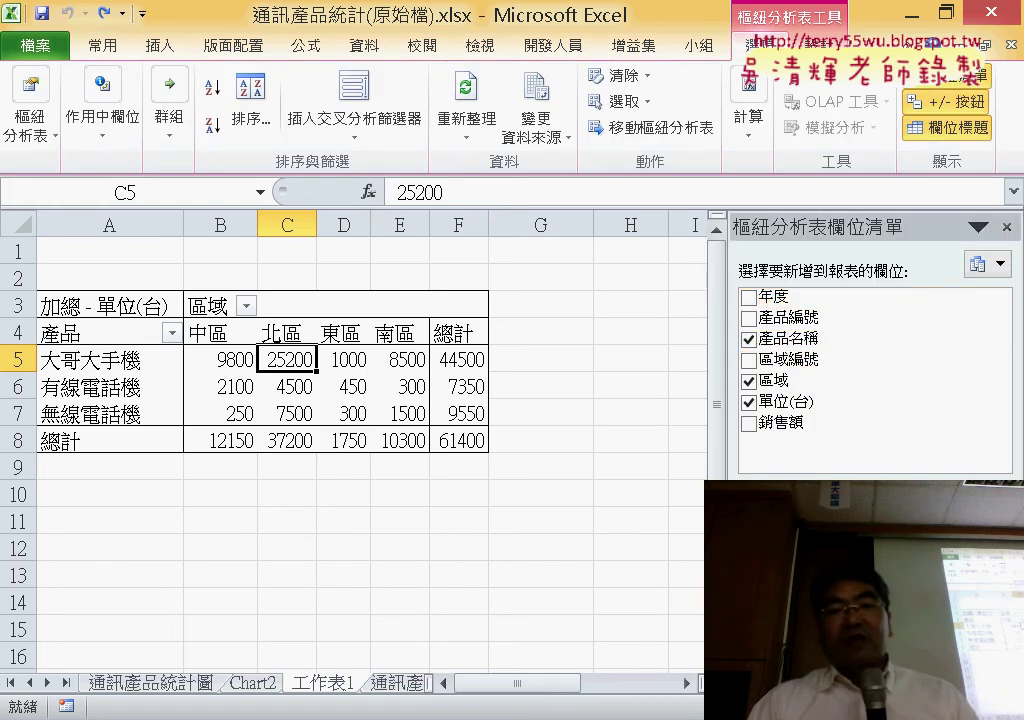
{"action": "left_click", "coordinate": [748, 296]}
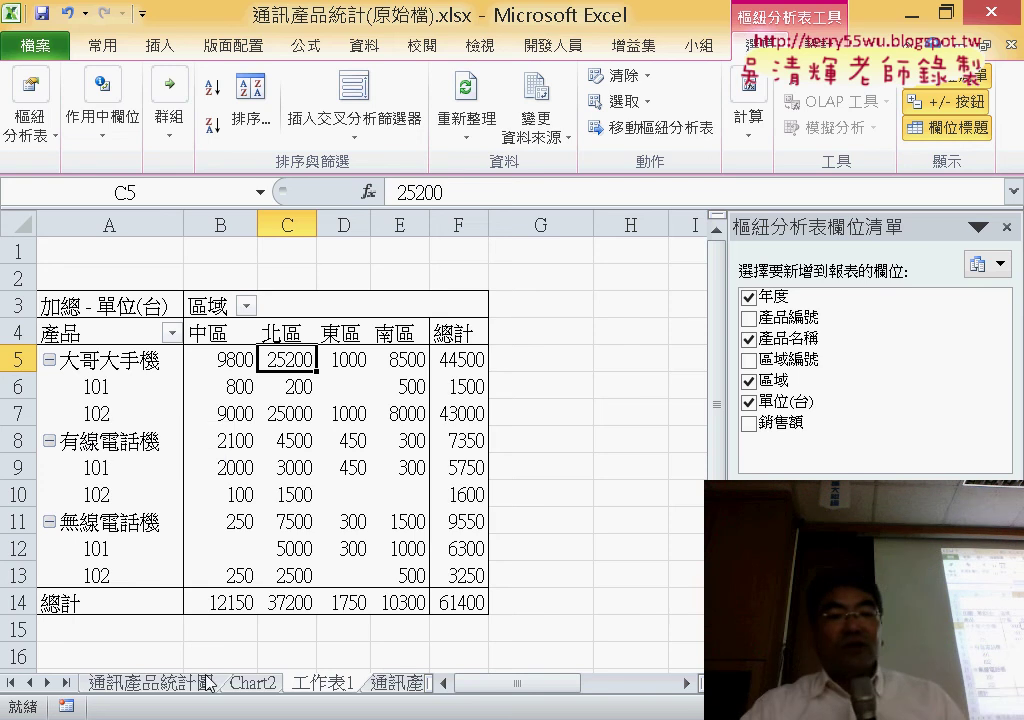
Close the field list on the 通訊產品統計圖 chart sheet and mark the centred-title task on the slide.
{"action": "left_click", "coordinate": [173, 688]}
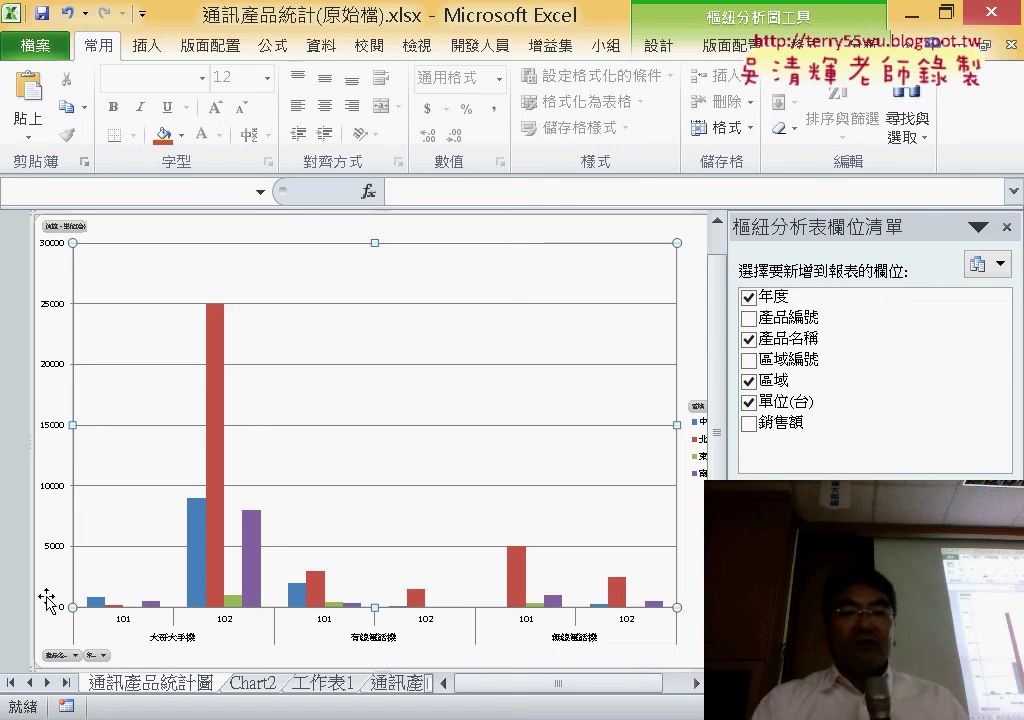
{"action": "left_click", "coordinate": [1007, 227]}
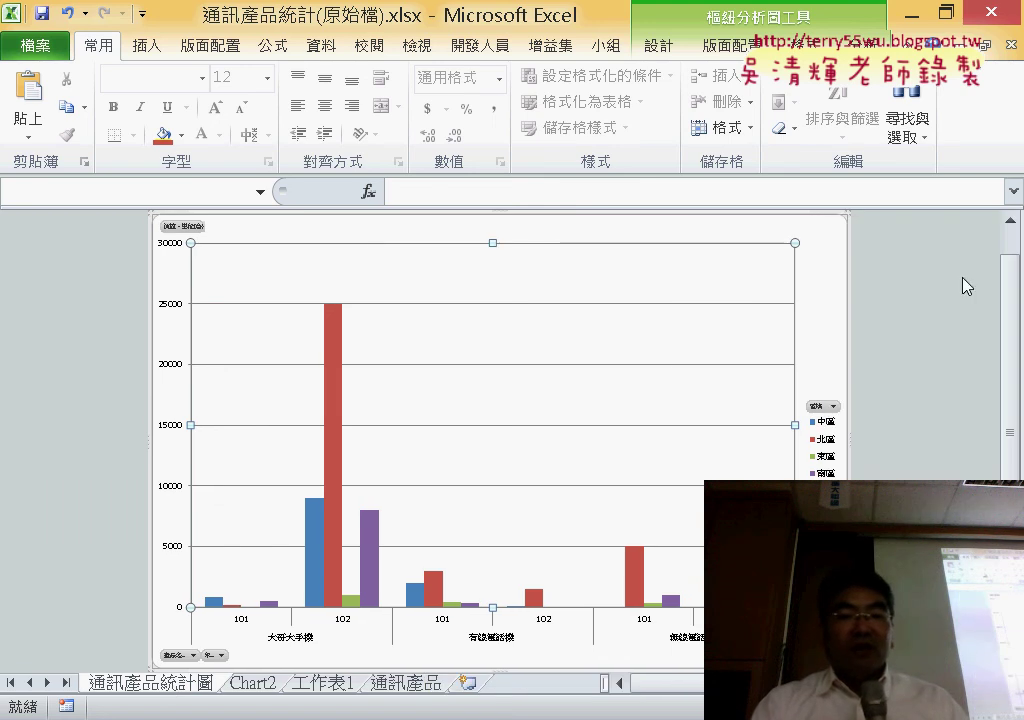
{"action": "key", "text": "alt+Tab"}
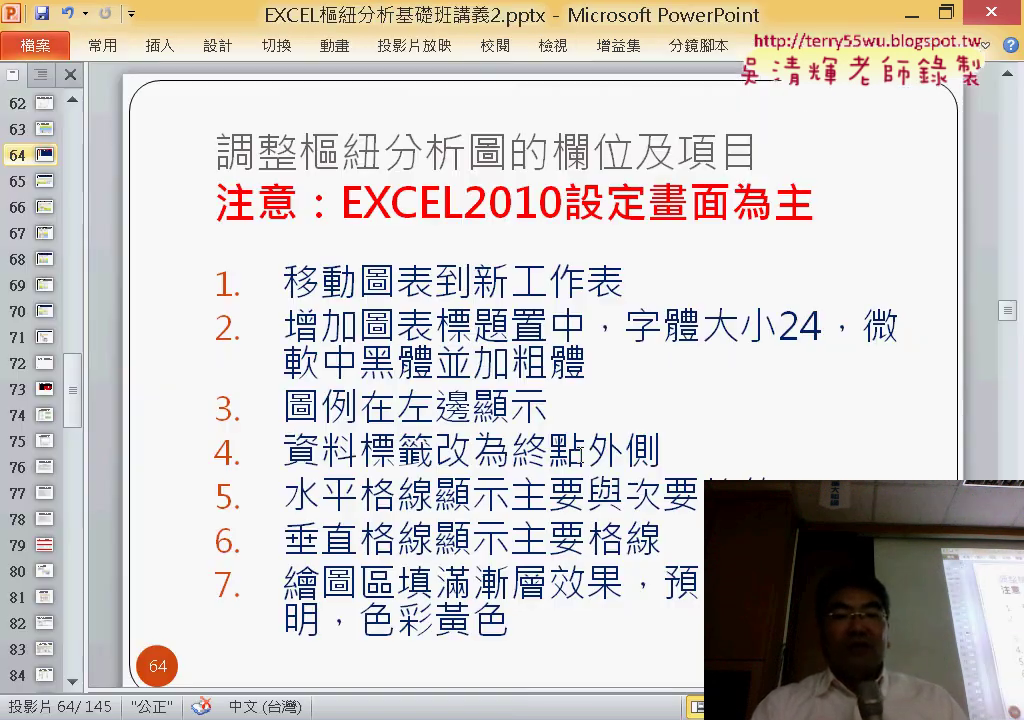
{"action": "left_click_drag", "start_coordinate": [286, 322], "coordinate": [579, 318]}
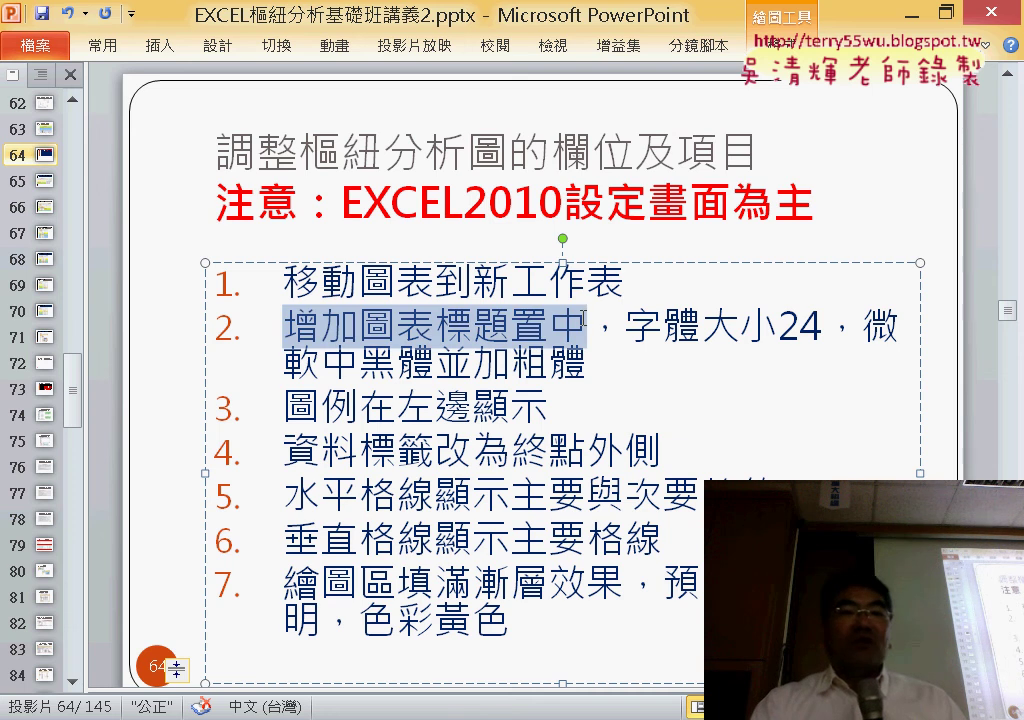
{"action": "key", "text": "alt+Tab"}
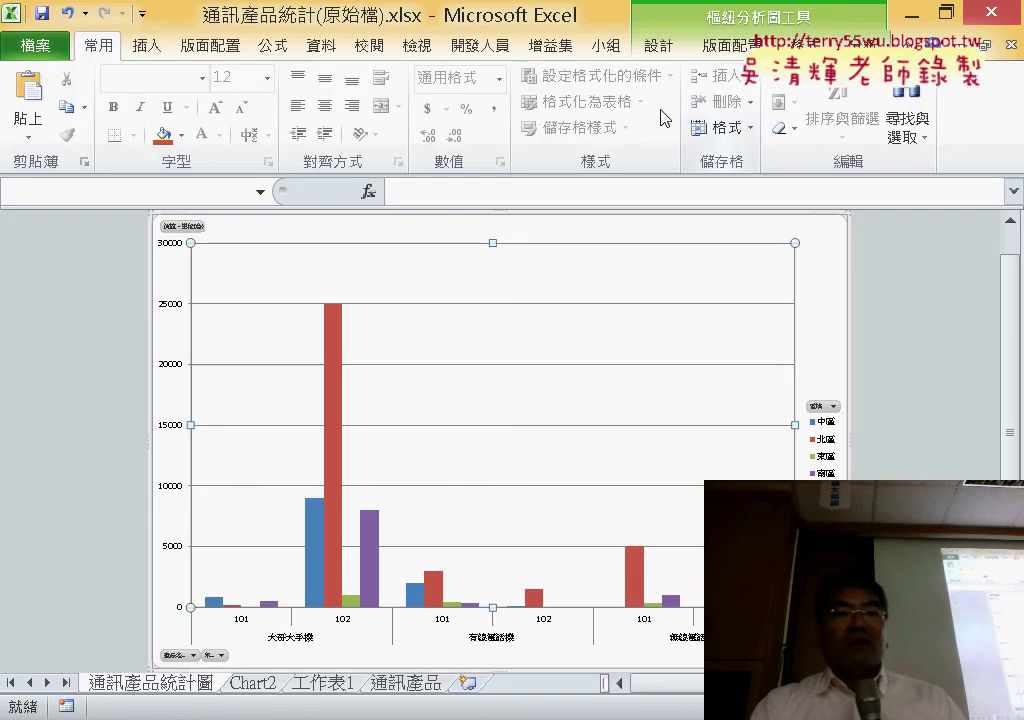
Show the PivotChart Tools Layout tab for the 通訊產品統計圖 chart.
{"action": "left_click", "coordinate": [736, 48]}
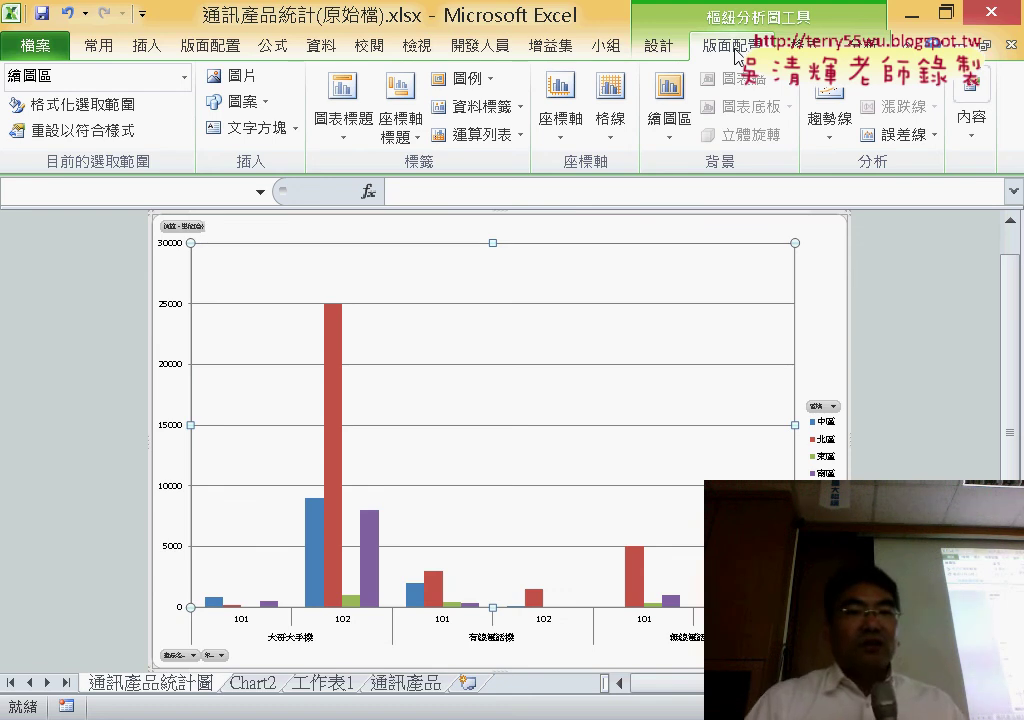
Annotate the Chart Title choices, pointing from None to Above Chart.
{"action": "left_click", "coordinate": [345, 142]}
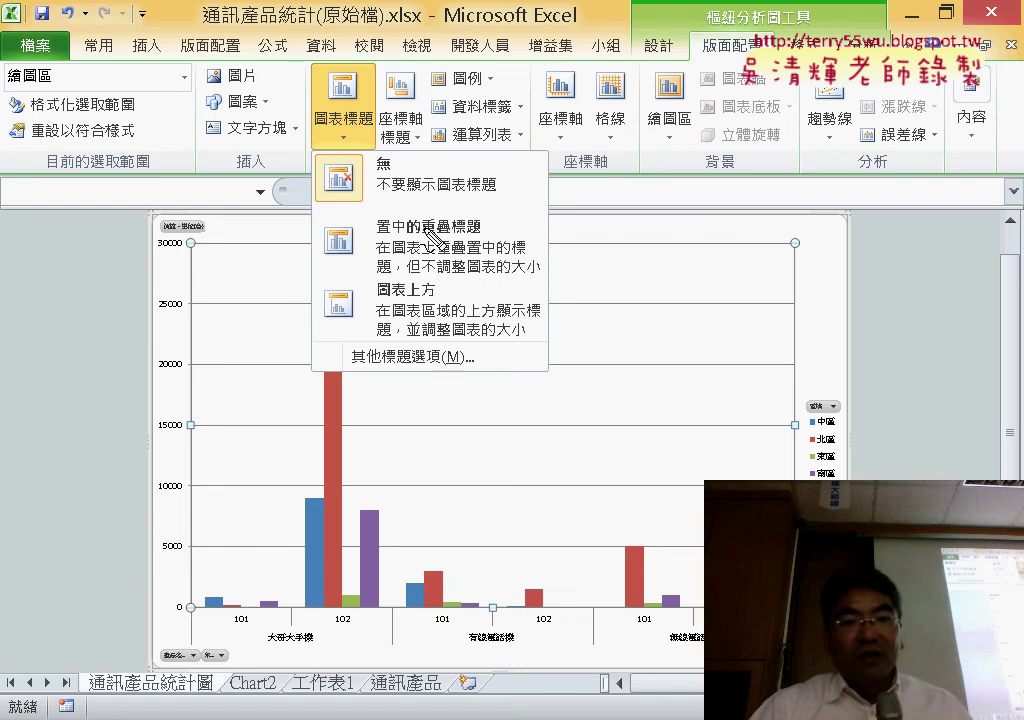
{"action": "left_click_drag", "start_coordinate": [380, 208], "coordinate": [490, 212]}
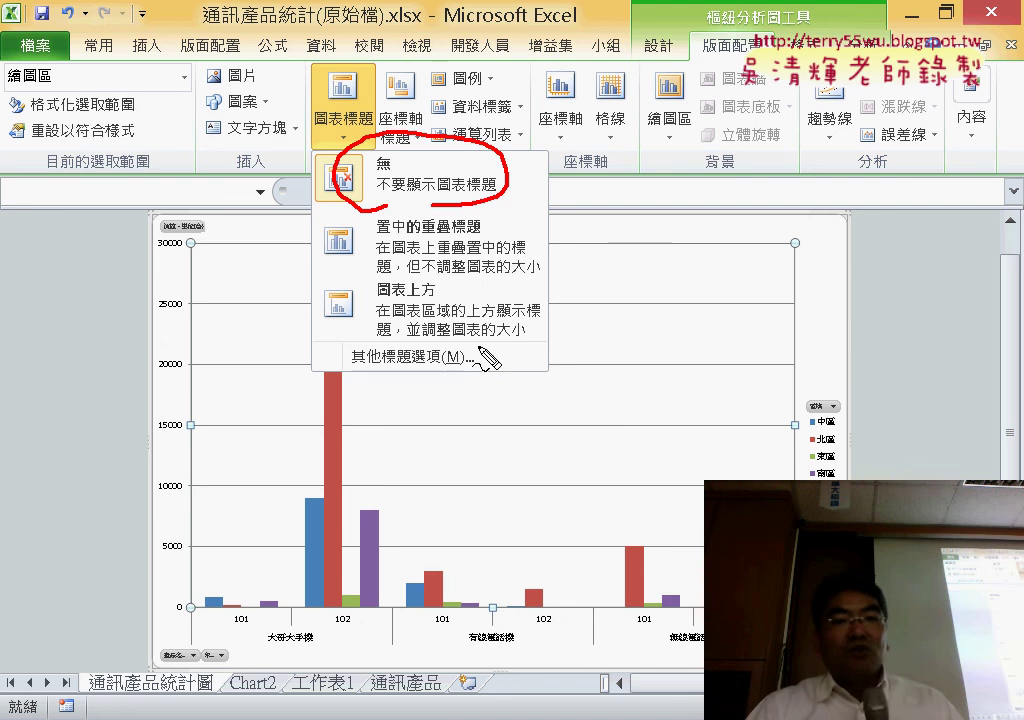
{"action": "left_click_drag", "start_coordinate": [340, 292], "coordinate": [455, 350]}
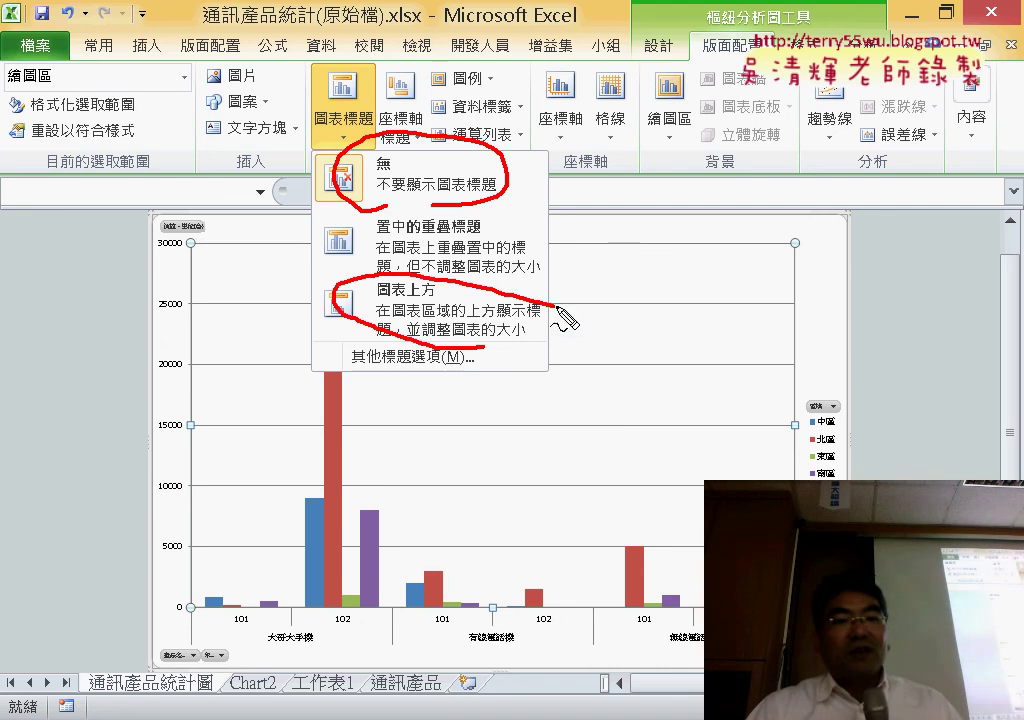
{"action": "left_click_drag", "start_coordinate": [335, 170], "coordinate": [350, 312]}
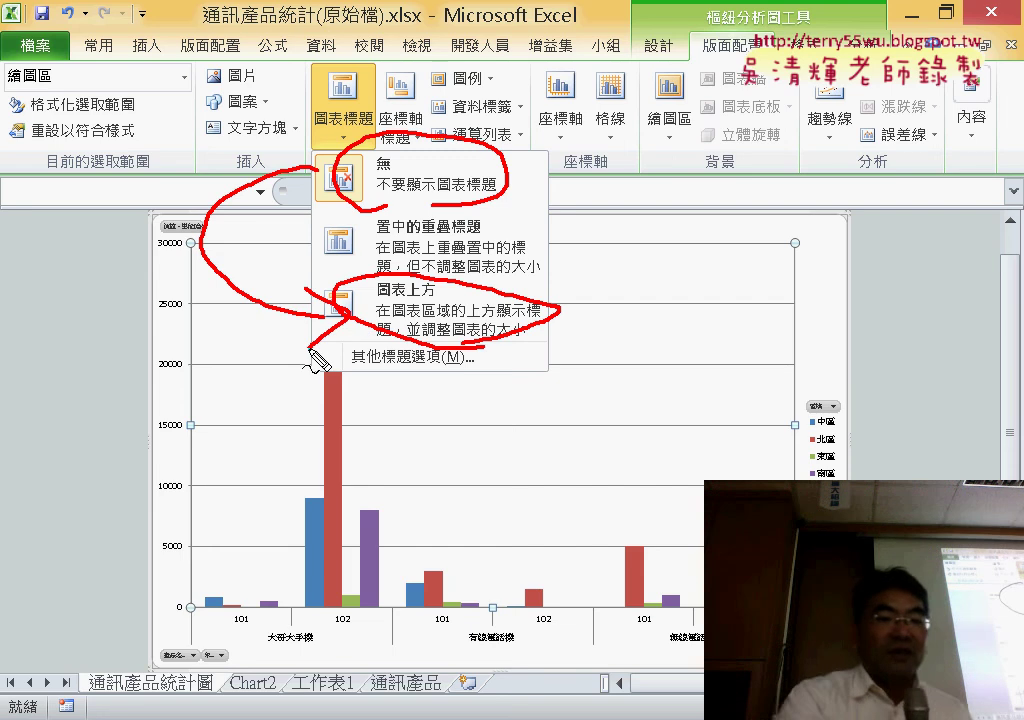
{"action": "key", "text": "Escape"}
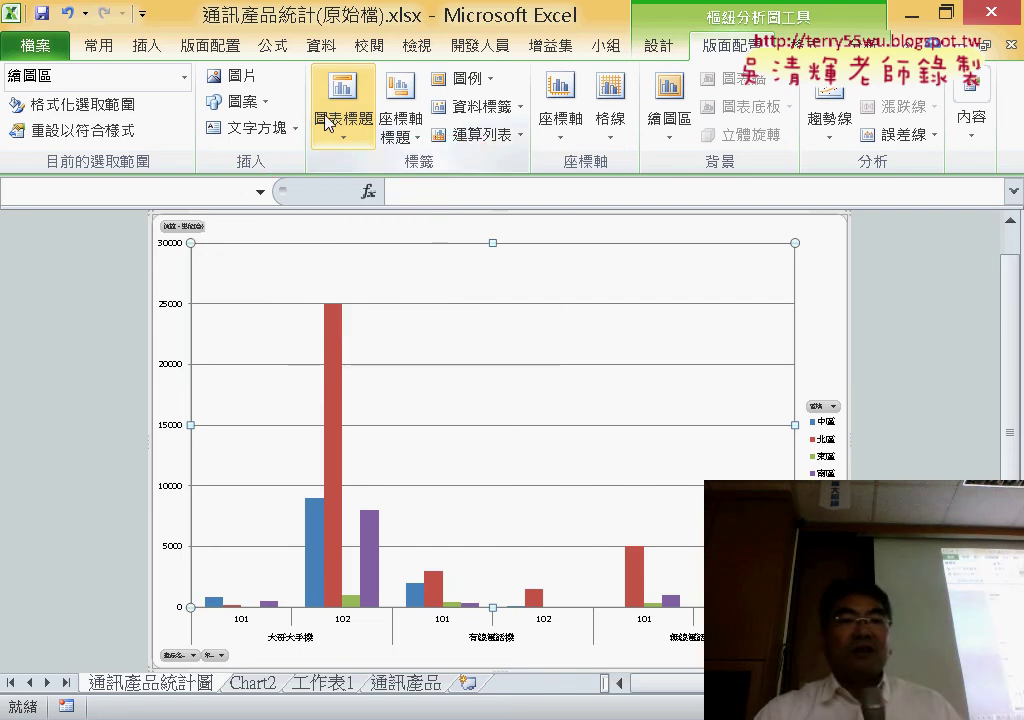
Place the chart title above the chart, then compare with the finished chart on slide 63.
{"action": "left_click", "coordinate": [343, 135]}
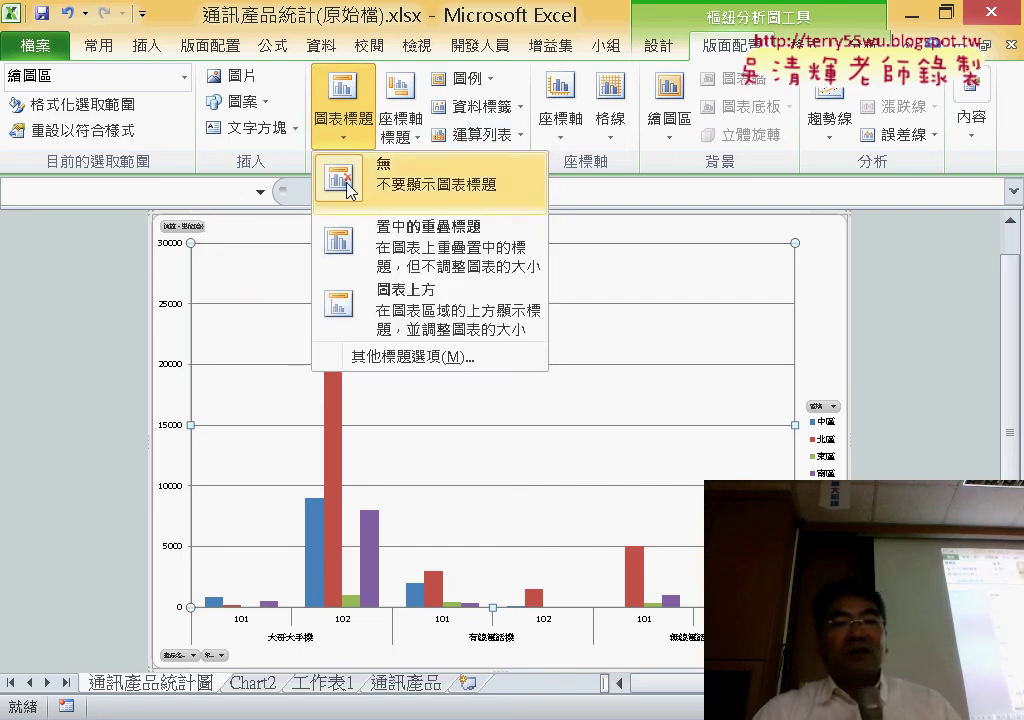
{"action": "left_click", "coordinate": [398, 318]}
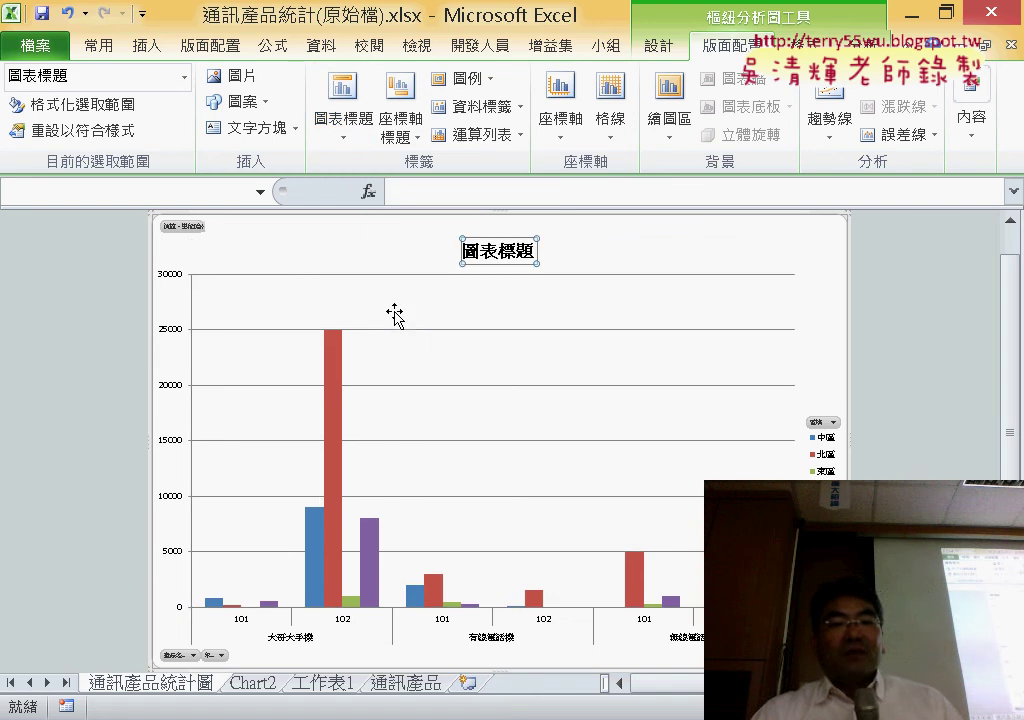
{"action": "left_click", "coordinate": [350, 122]}
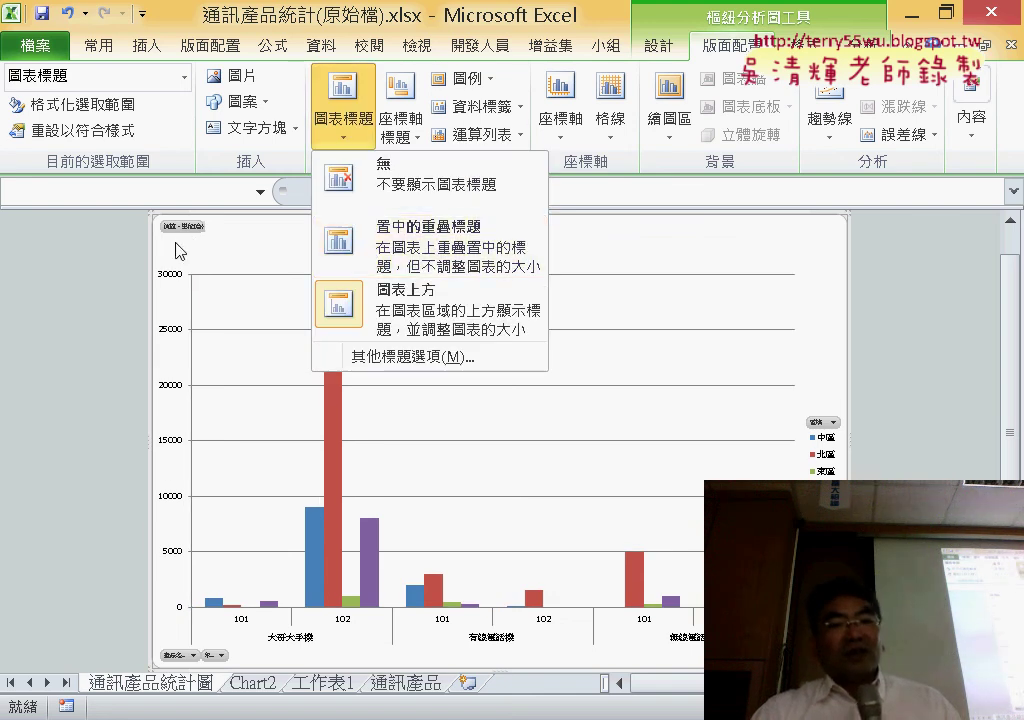
{"action": "left_click", "coordinate": [62, 279]}
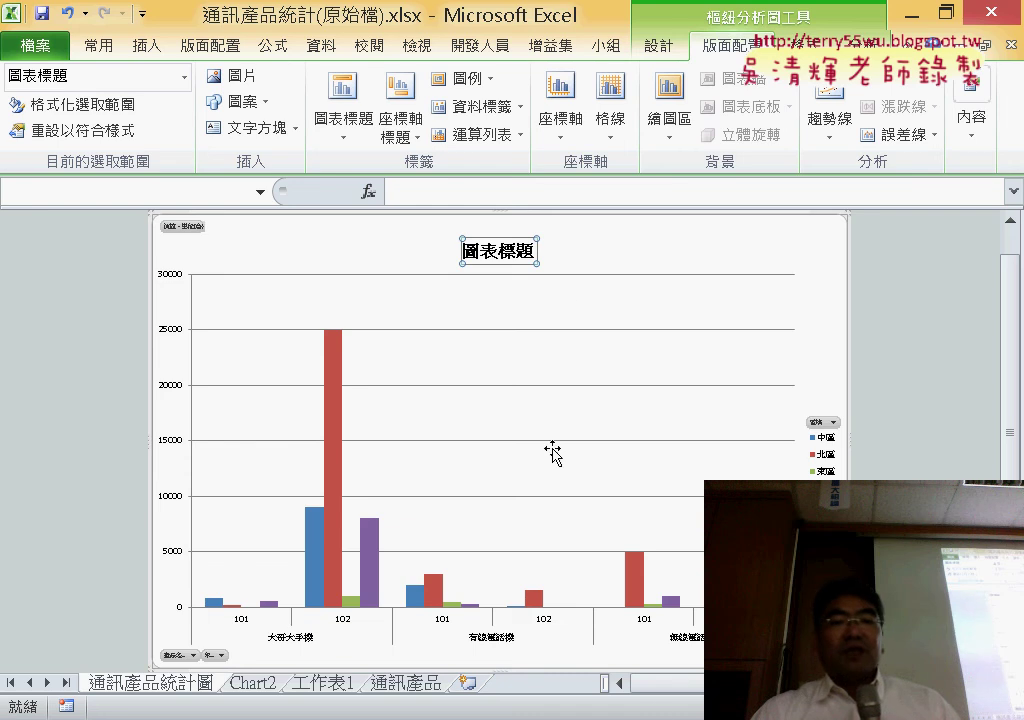
{"action": "key", "text": "alt+Tab"}
{"action": "scroll", "coordinate": [575, 343], "scroll_direction": "up", "scroll_amount": 3}
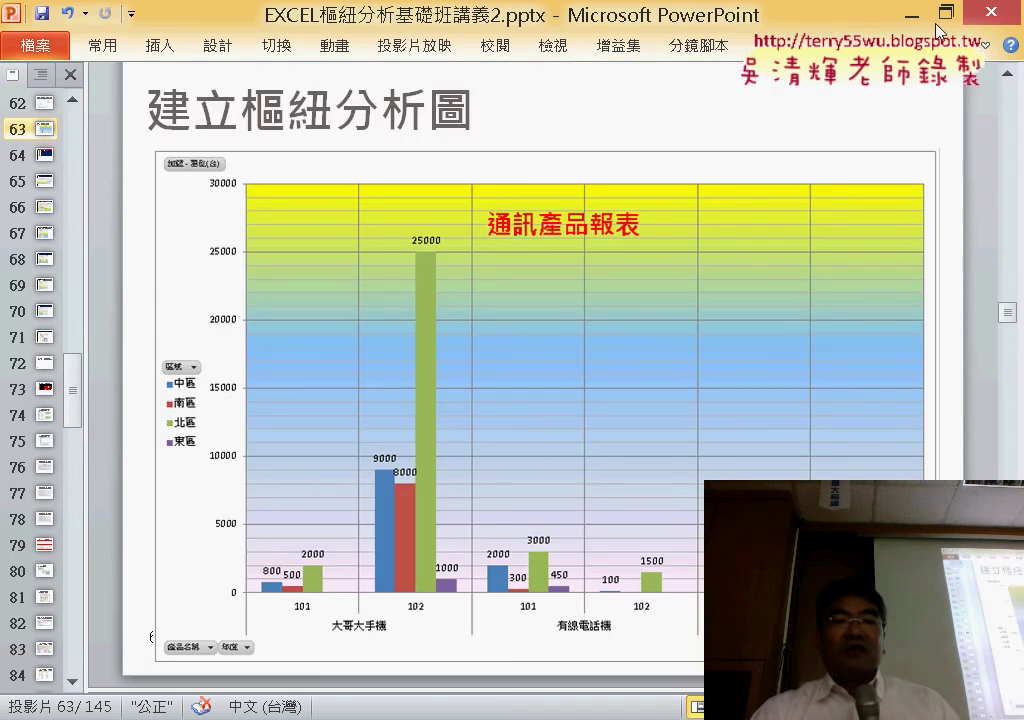
Set the chart title to Centered Overlay Title, showing the 圖表標題 placeholder.
{"action": "key", "text": "alt+Tab"}
{"action": "left_click", "coordinate": [368, 125]}
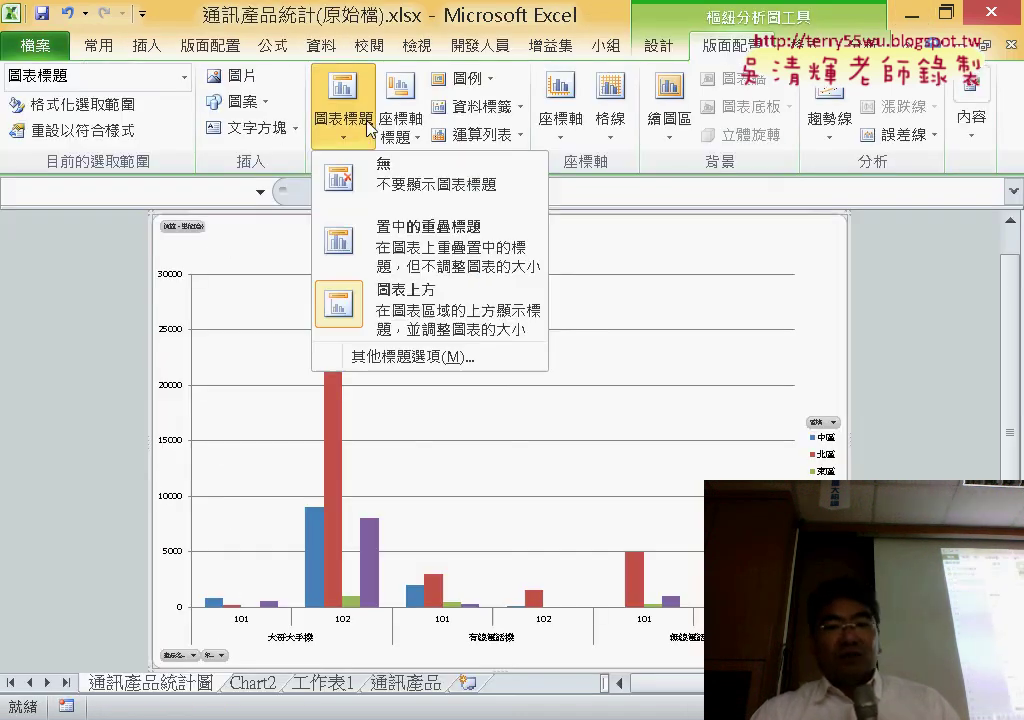
{"action": "left_click", "coordinate": [396, 250]}
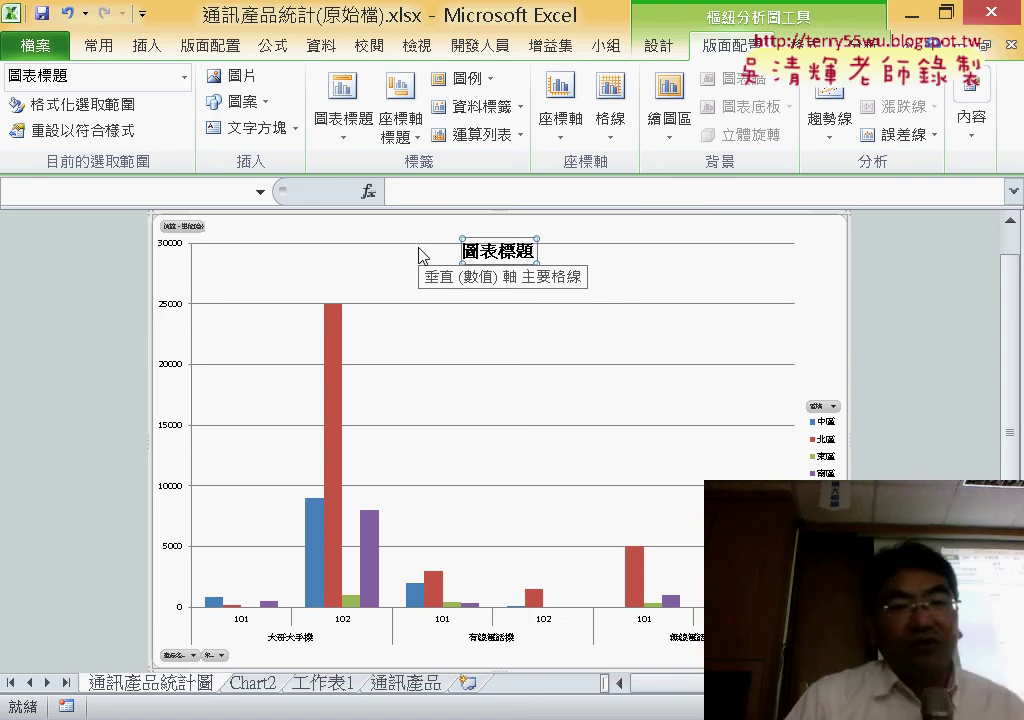
Replace the chart title placeholder with 通訊產品報表.
{"action": "double_click", "coordinate": [536, 252]}
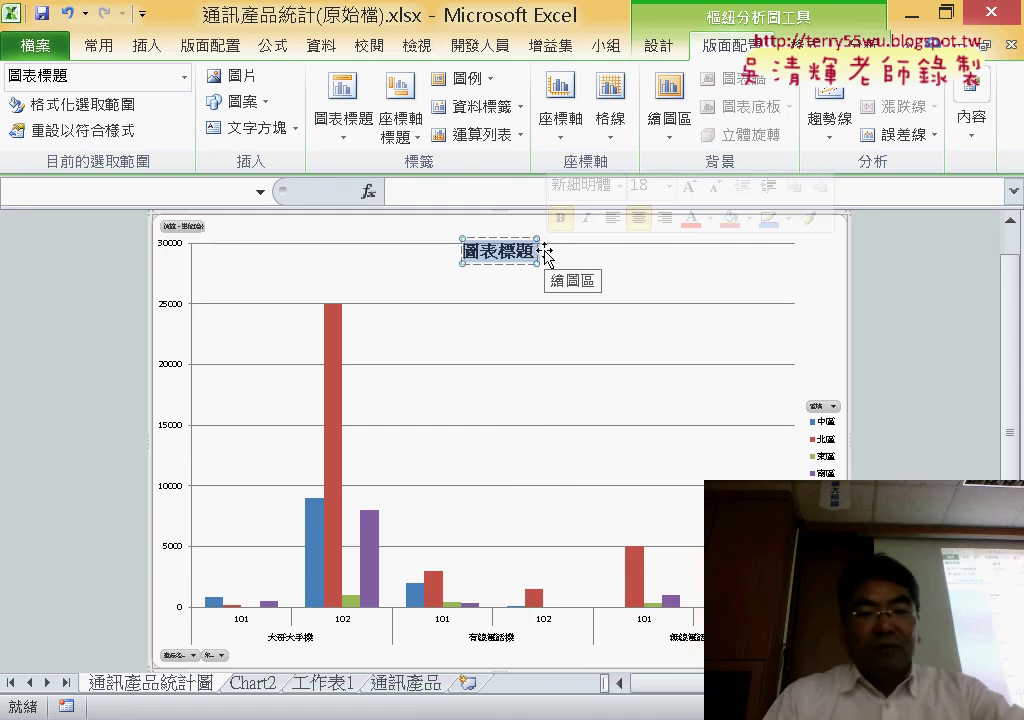
{"action": "type", "text": "ㄊ"}
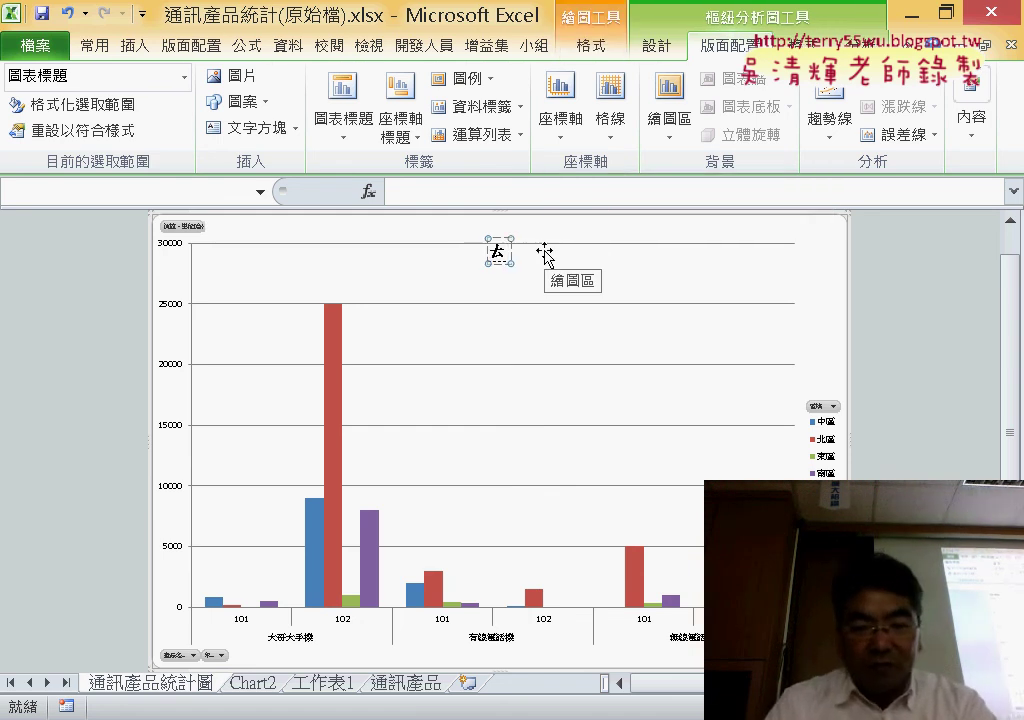
{"action": "type", "text": "ㄨ"}
{"action": "type", "text": "通ㄒㄩ"}
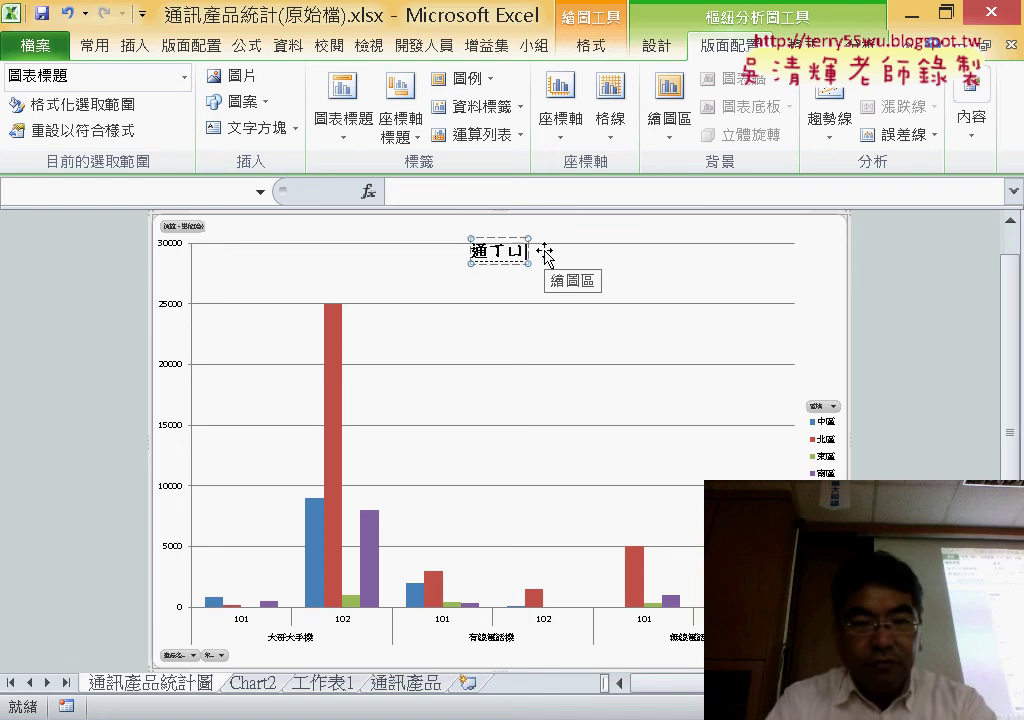
{"action": "type", "text": "訊"}
{"action": "type", "text": "ㄔㄢˇㄆ"}
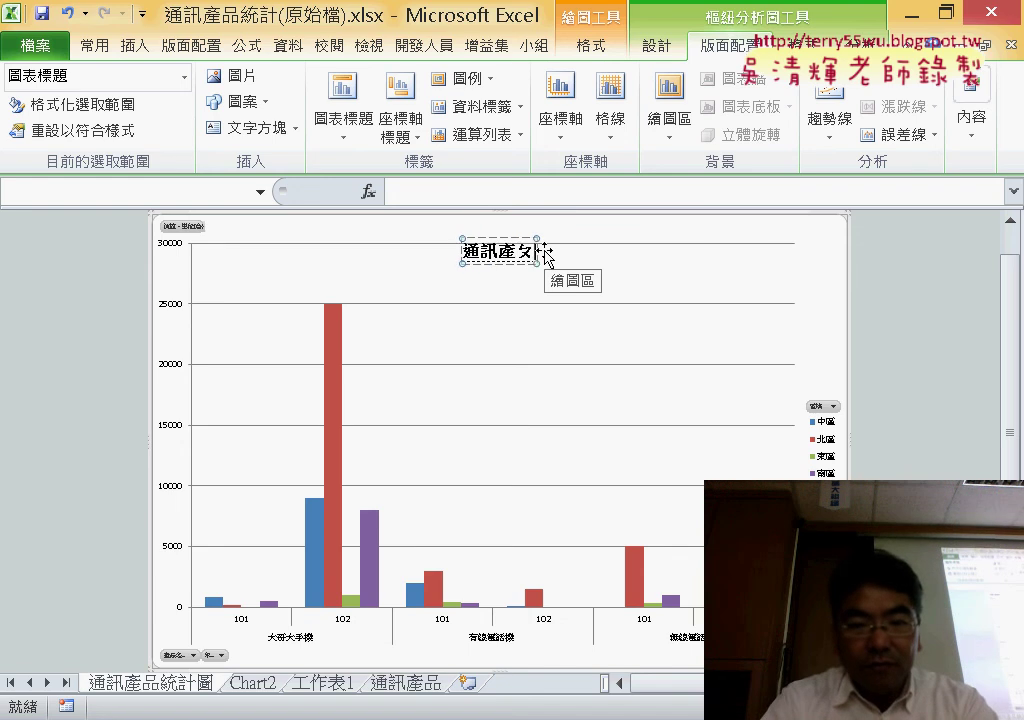
{"action": "type", "text": "ㄧ"}
{"action": "type", "text": "品"}
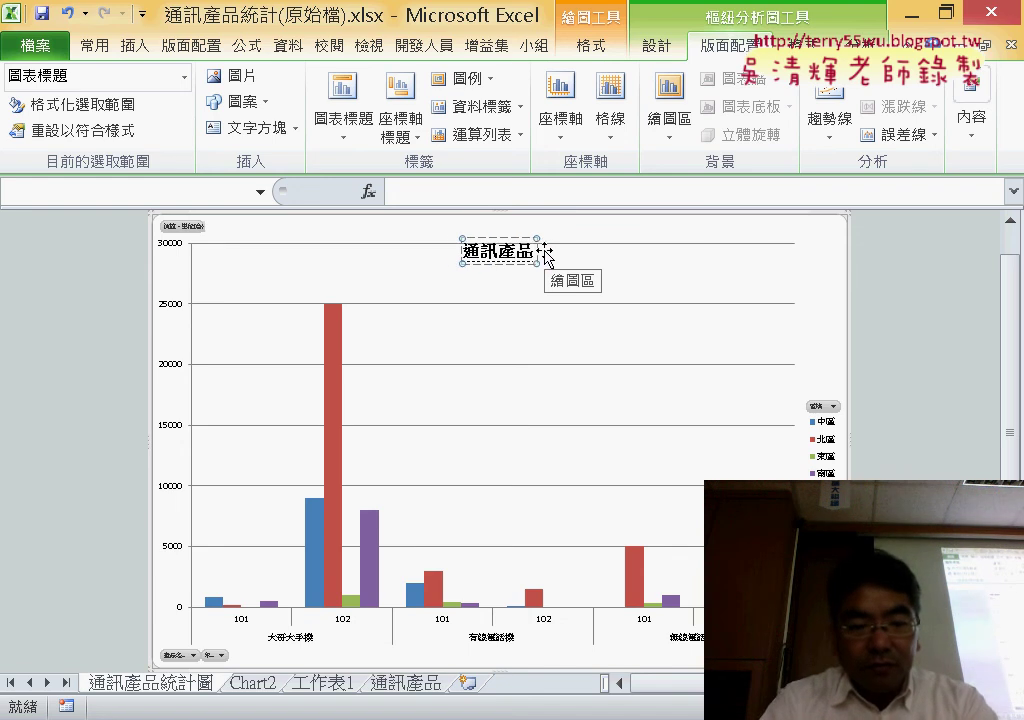
{"action": "type", "text": "ㄅㄠˋㄅㄧㄠˇ"}
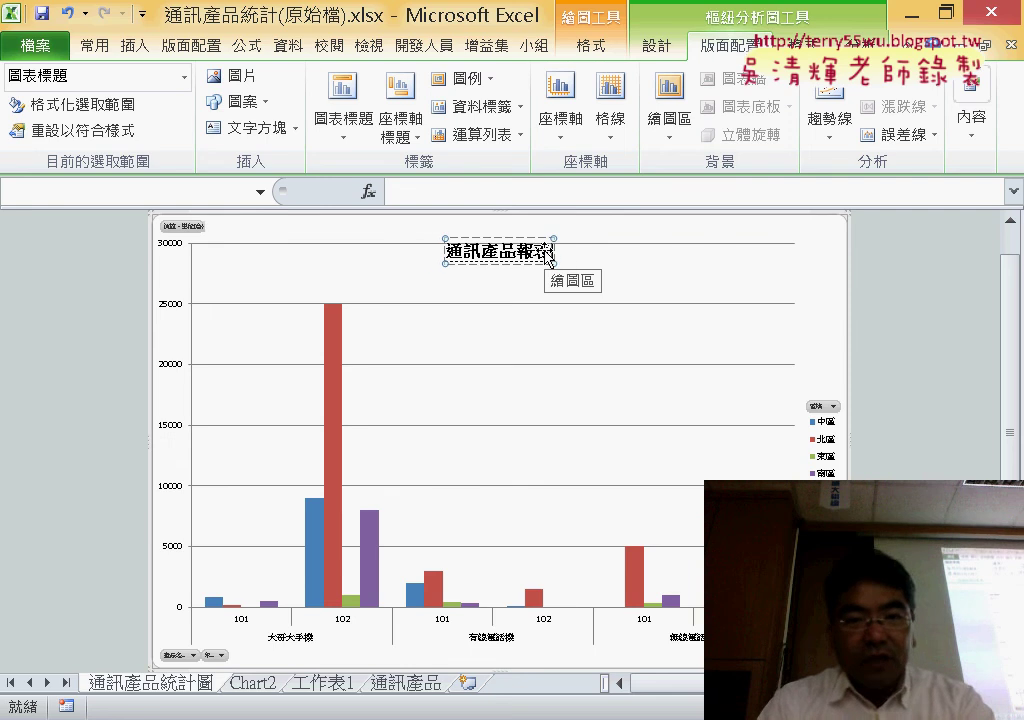
{"action": "key", "text": "Escape"}
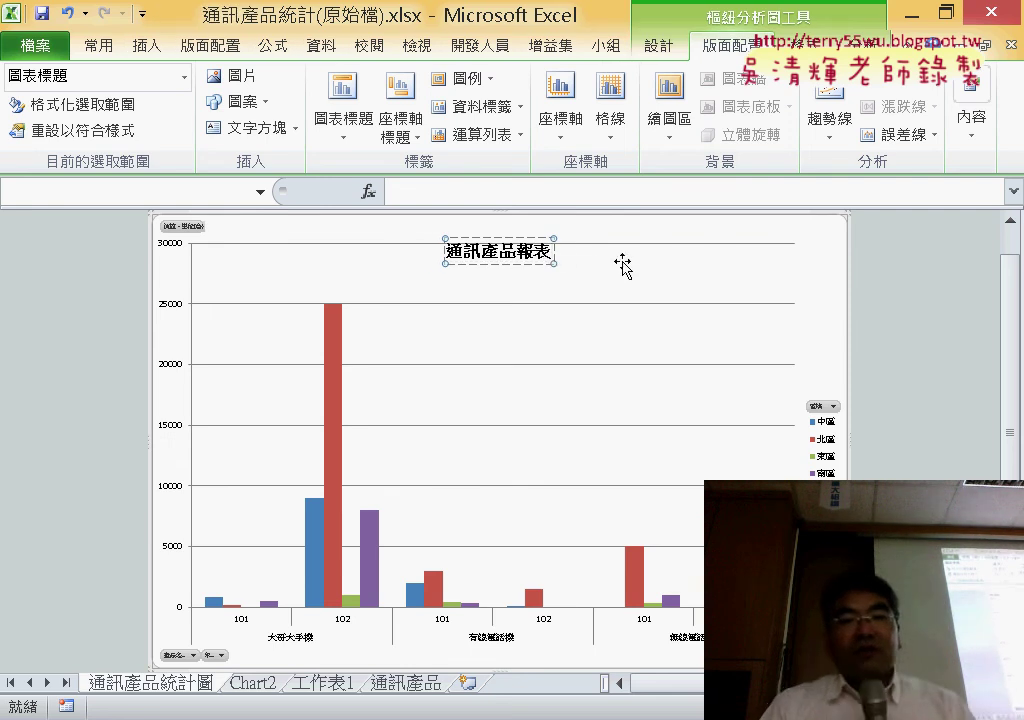
{"action": "left_click", "coordinate": [551, 251]}
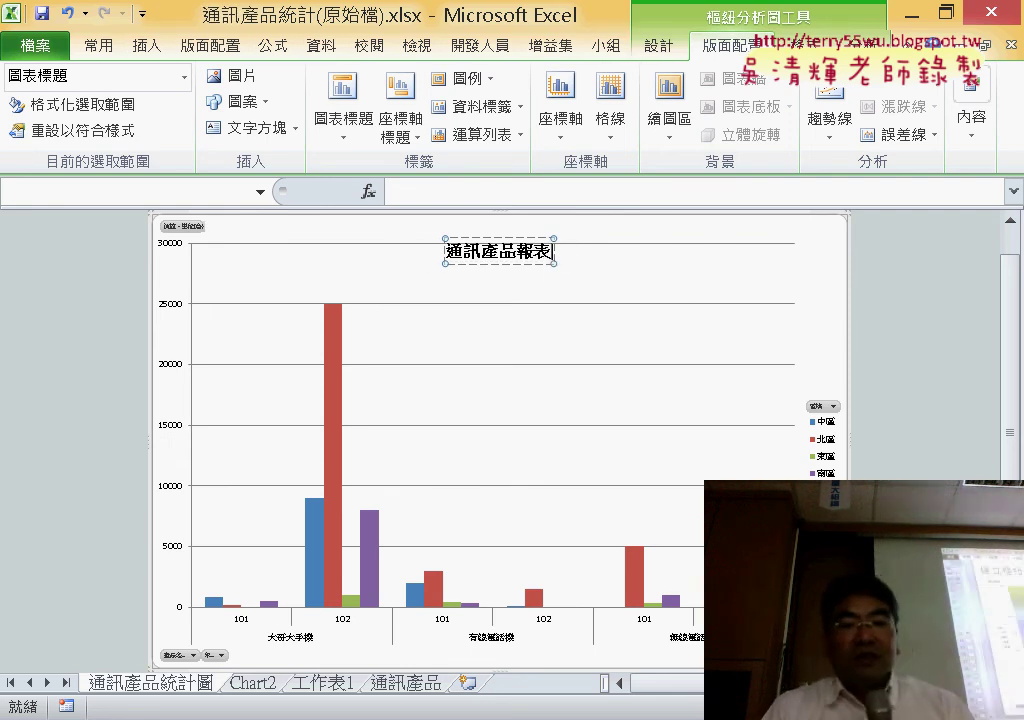
Check the lecture slide's next task, then return to Excel.
{"action": "key", "text": "alt+Tab"}
{"action": "scroll", "coordinate": [579, 431], "scroll_direction": "down", "scroll_amount": 2}
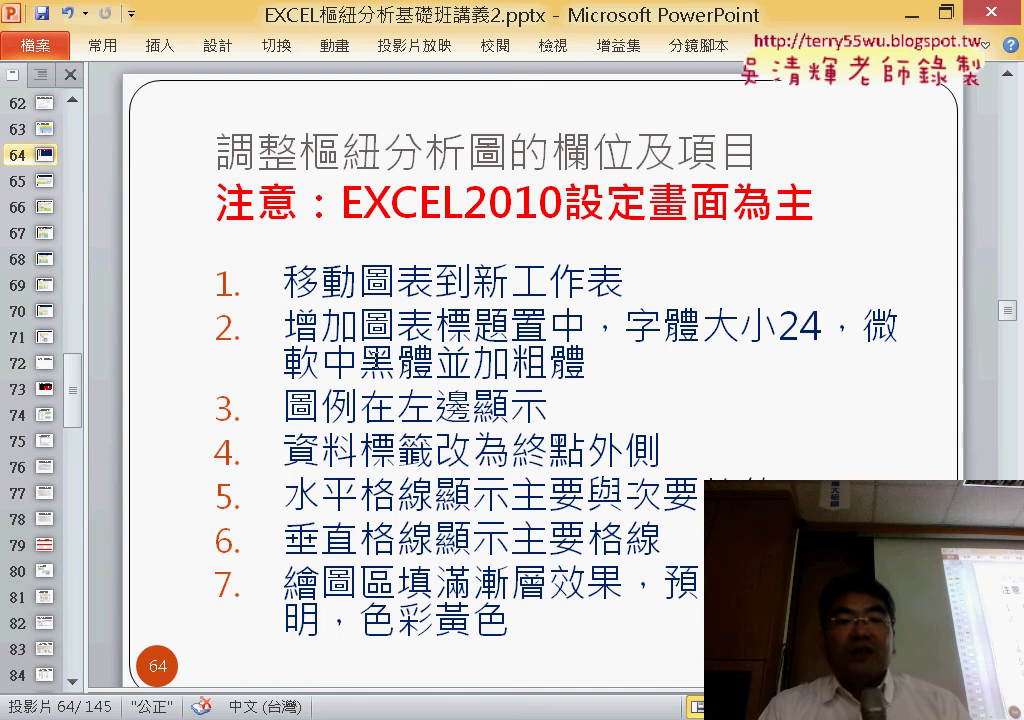
{"action": "left_click", "coordinate": [911, 14]}
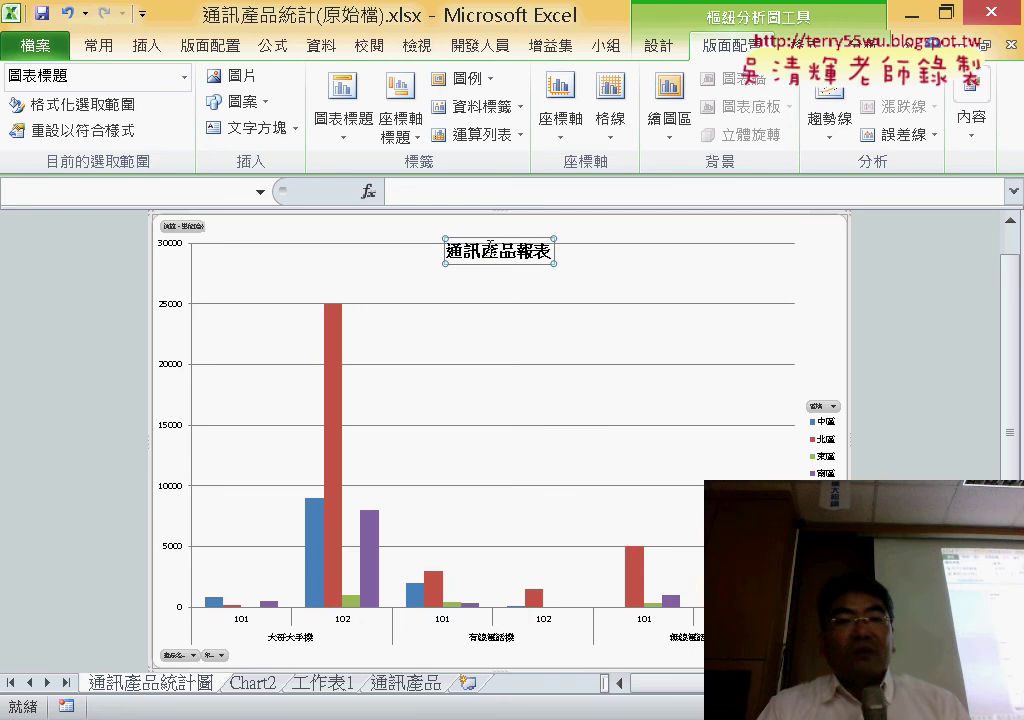
Select the whole chart title and set its font size to 24.
{"action": "left_click", "coordinate": [492, 250]}
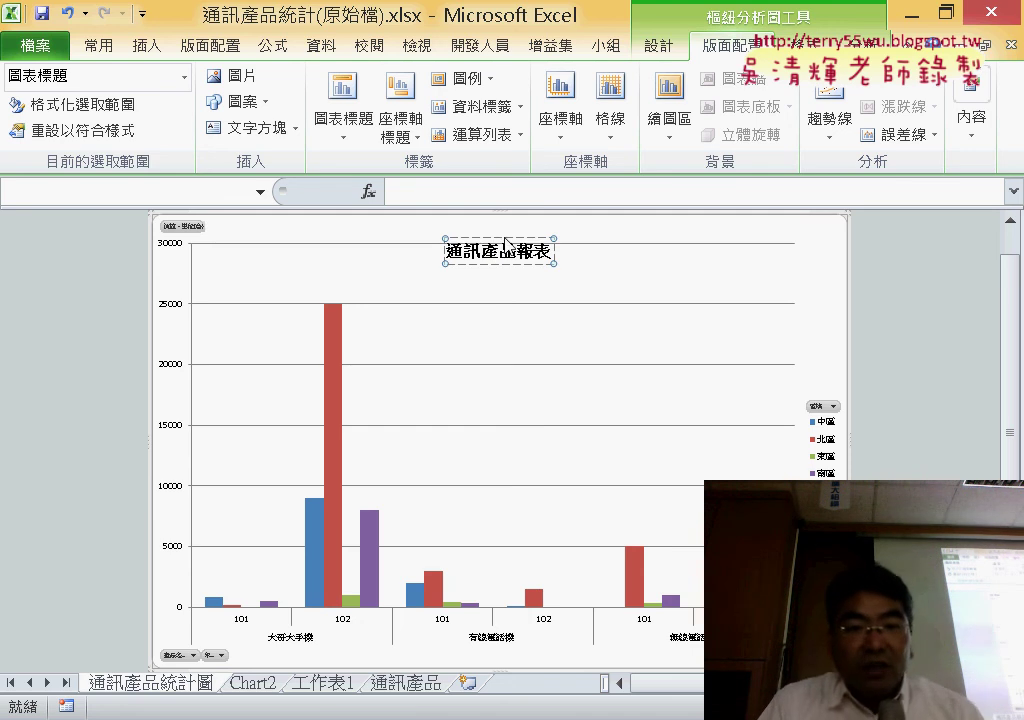
{"action": "left_click", "coordinate": [504, 236]}
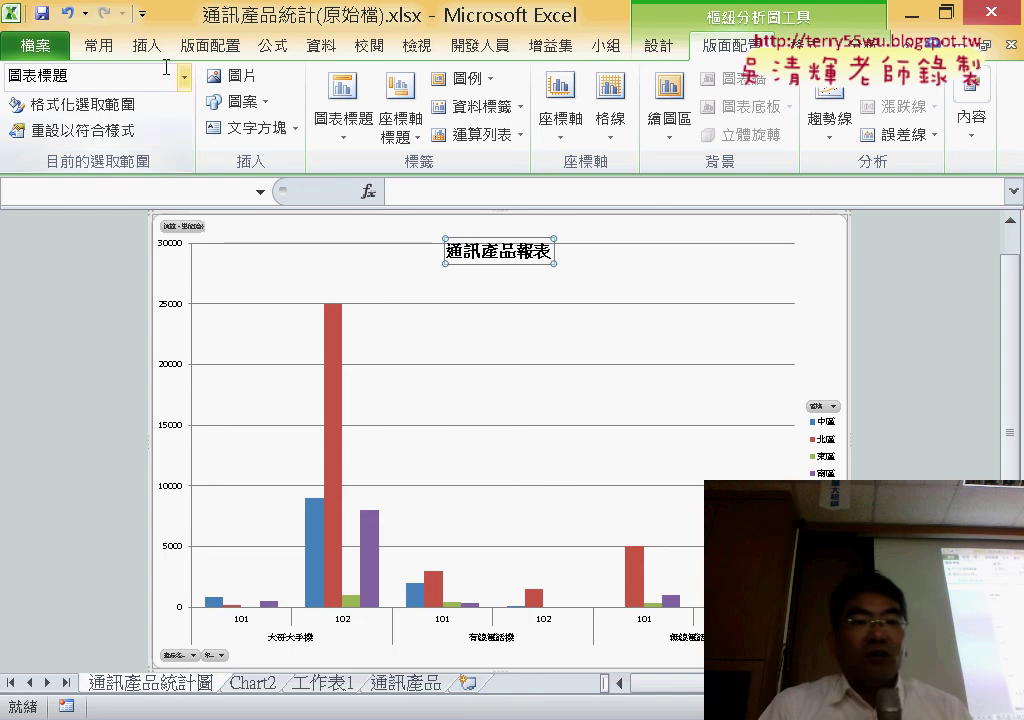
{"action": "left_click", "coordinate": [99, 48]}
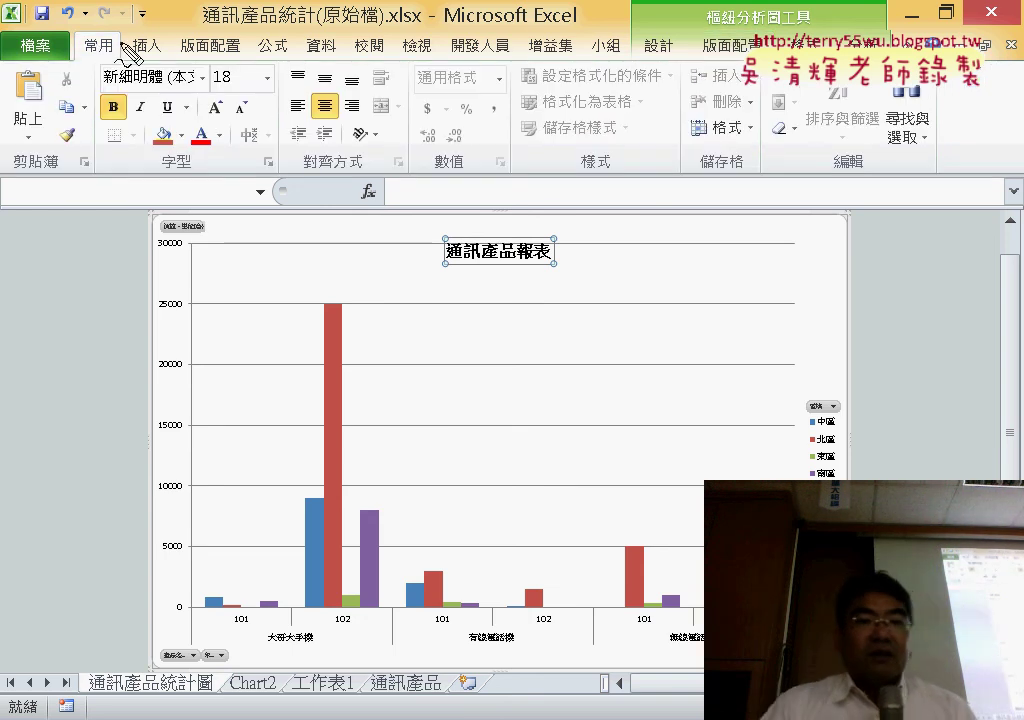
{"action": "mouse_move", "coordinate": [130, 66]}
{"action": "left_mouse_down"}
{"action": "mouse_move", "coordinate": [162, 100]}
{"action": "mouse_move", "coordinate": [240, 108]}
{"action": "left_mouse_up"}
{"action": "left_click_drag", "start_coordinate": [100, 130], "coordinate": [118, 137]}
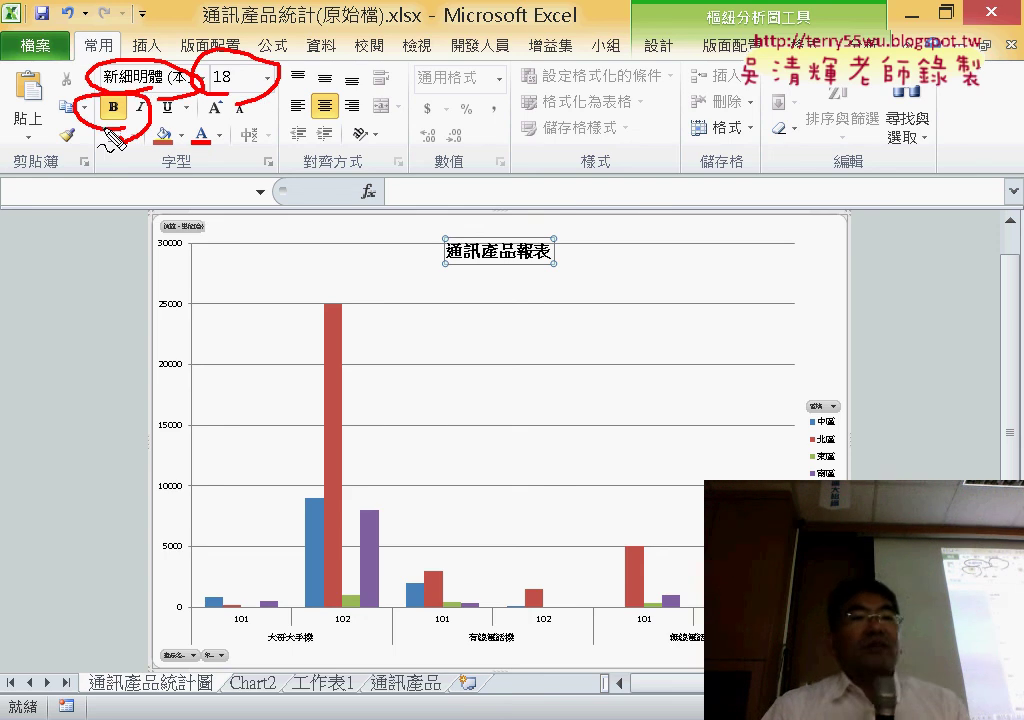
{"action": "key", "text": "Escape"}
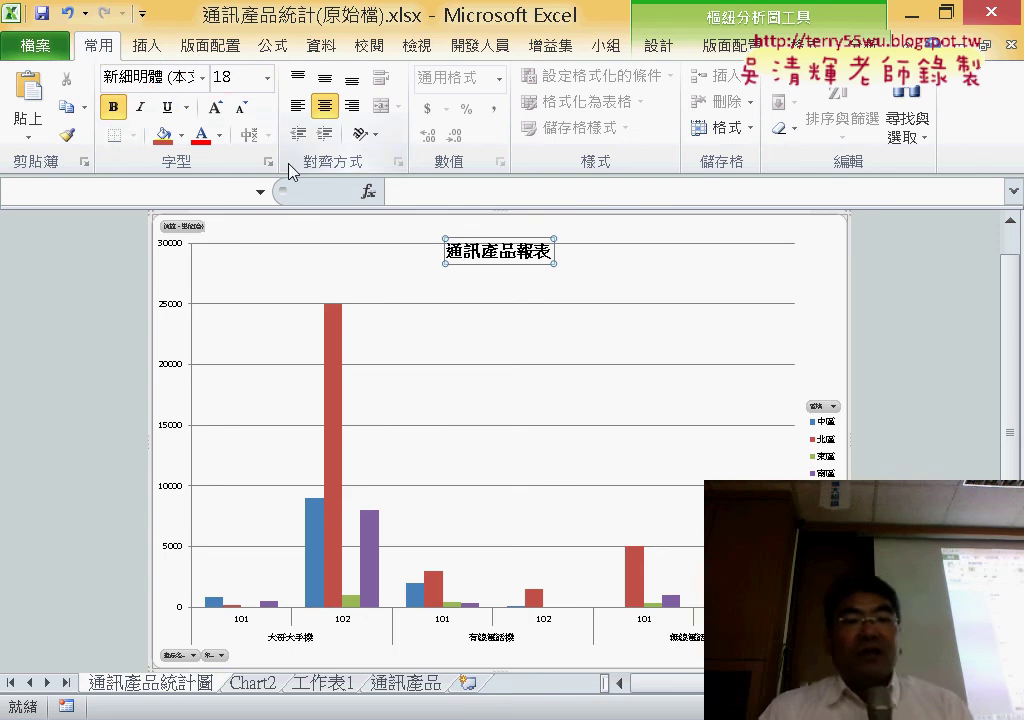
{"action": "left_click", "coordinate": [268, 80]}
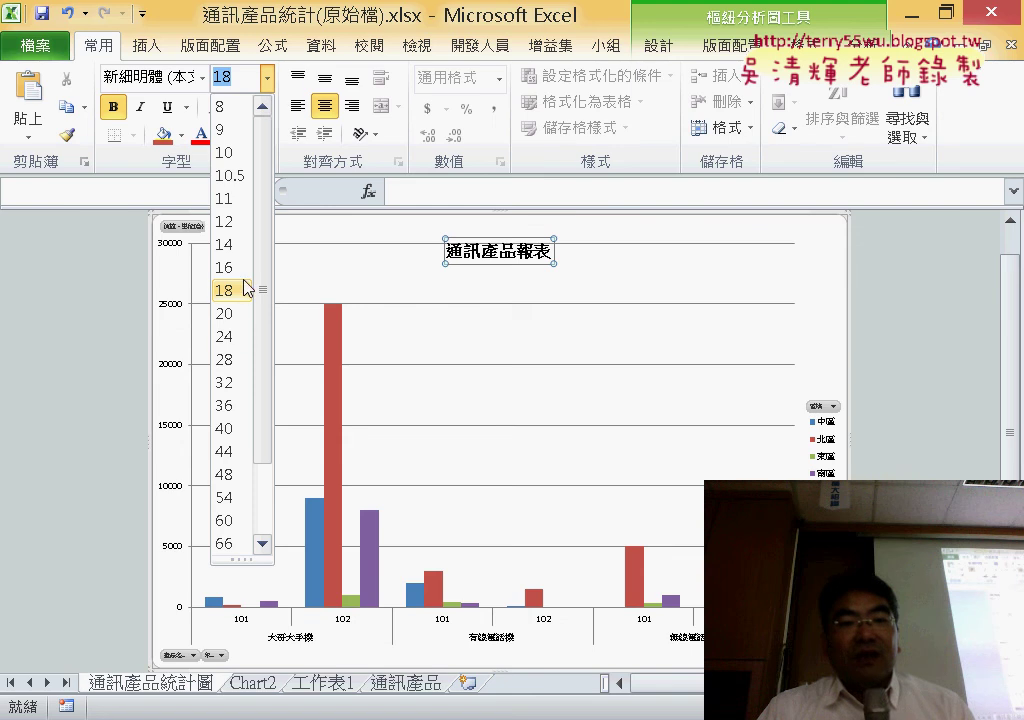
{"action": "left_click", "coordinate": [228, 337]}
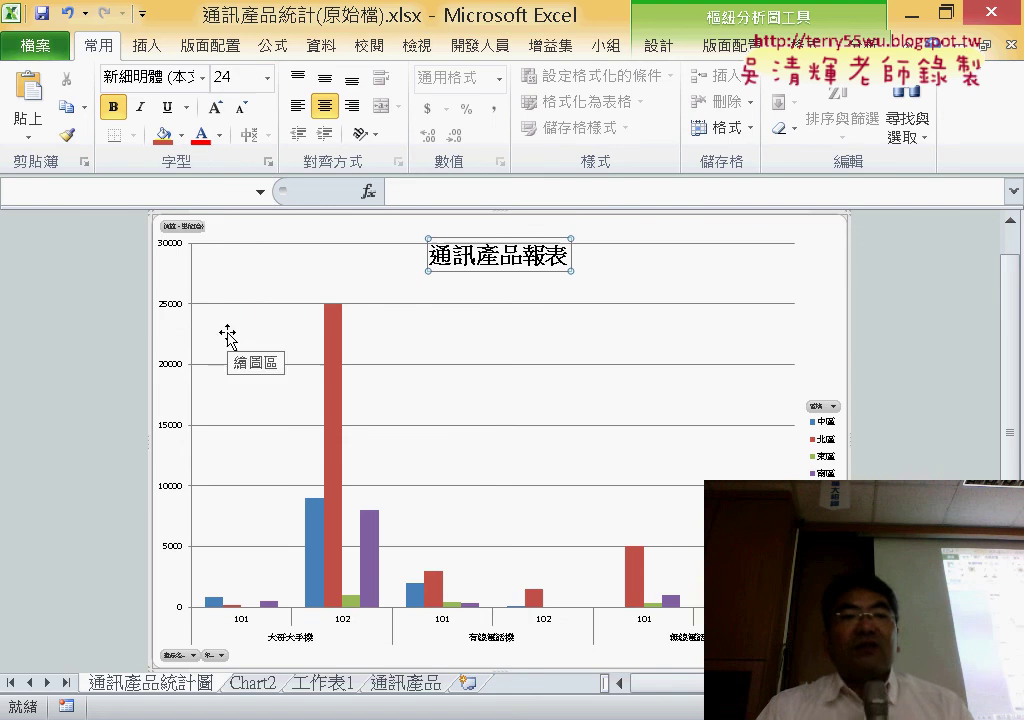
Change the title font to 微軟正黑體 and colour it red.
{"action": "left_click", "coordinate": [203, 79]}
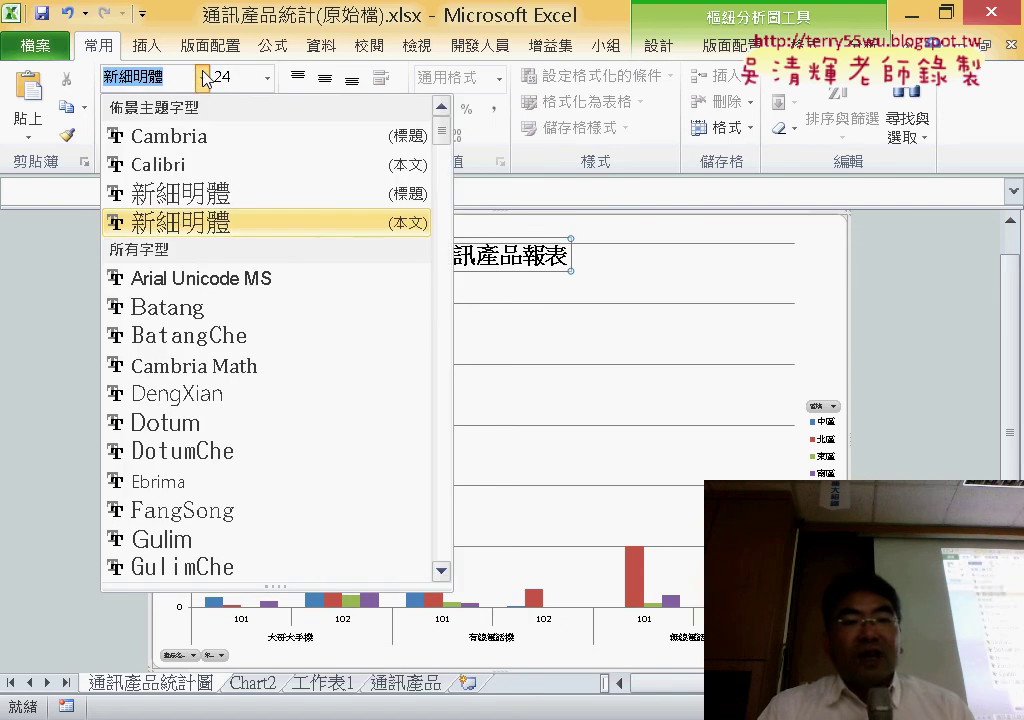
{"action": "scroll", "coordinate": [300, 280], "scroll_direction": "down", "scroll_amount": 4}
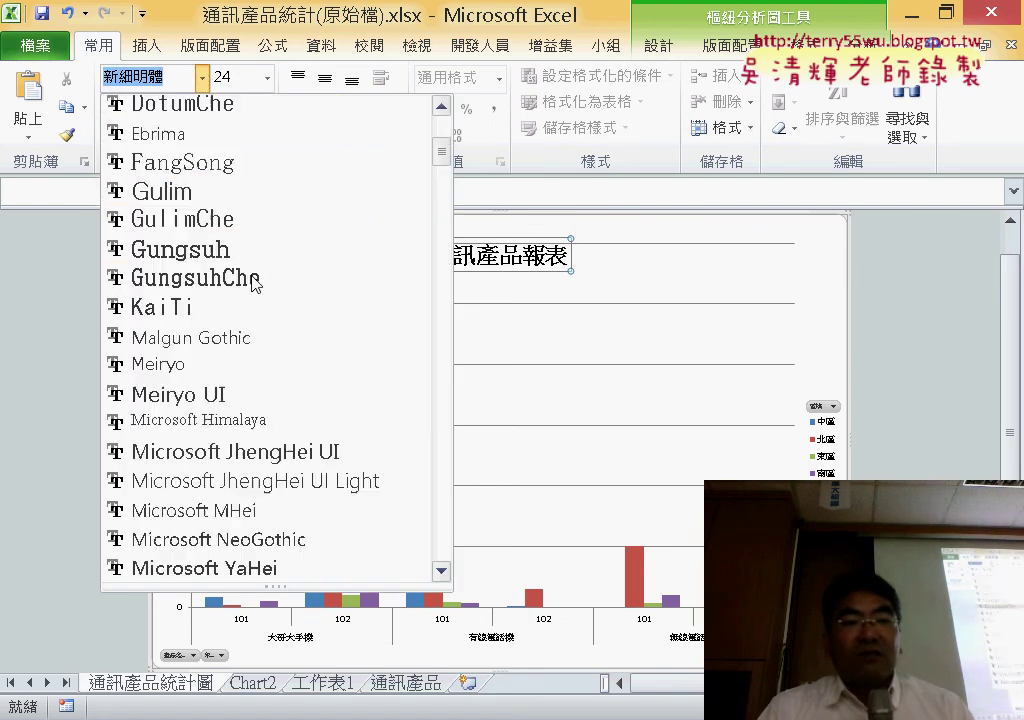
{"action": "scroll", "coordinate": [255, 283], "scroll_direction": "down", "scroll_amount": 3}
{"action": "scroll", "coordinate": [256, 280], "scroll_direction": "down", "scroll_amount": 8}
{"action": "scroll", "coordinate": [258, 281], "scroll_direction": "down", "scroll_amount": 3}
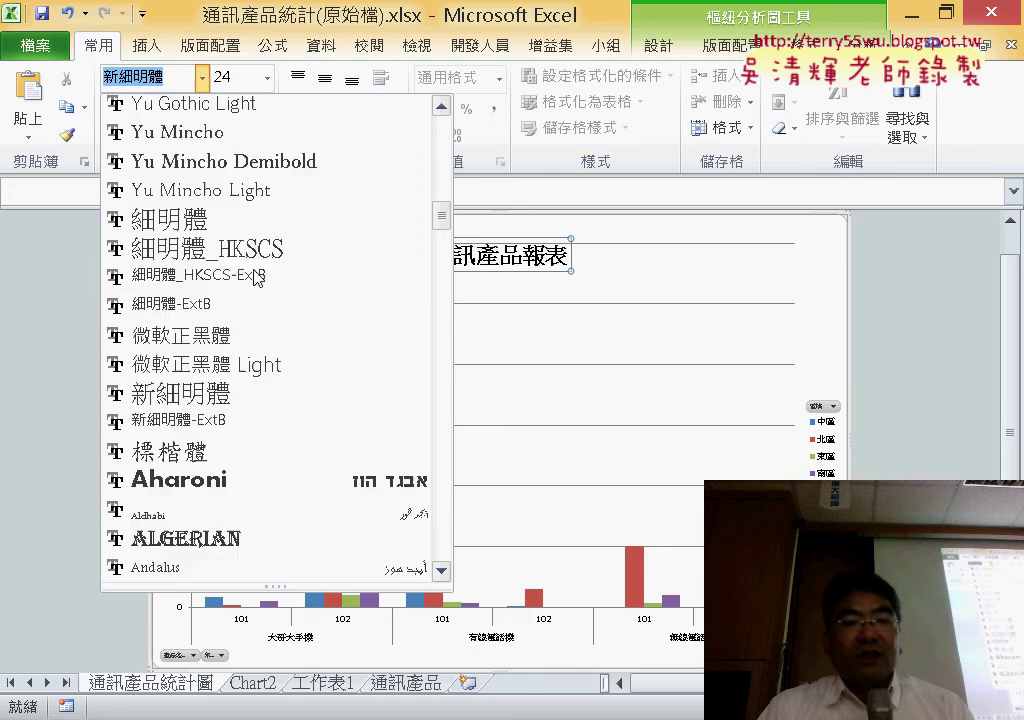
{"action": "left_click", "coordinate": [250, 338]}
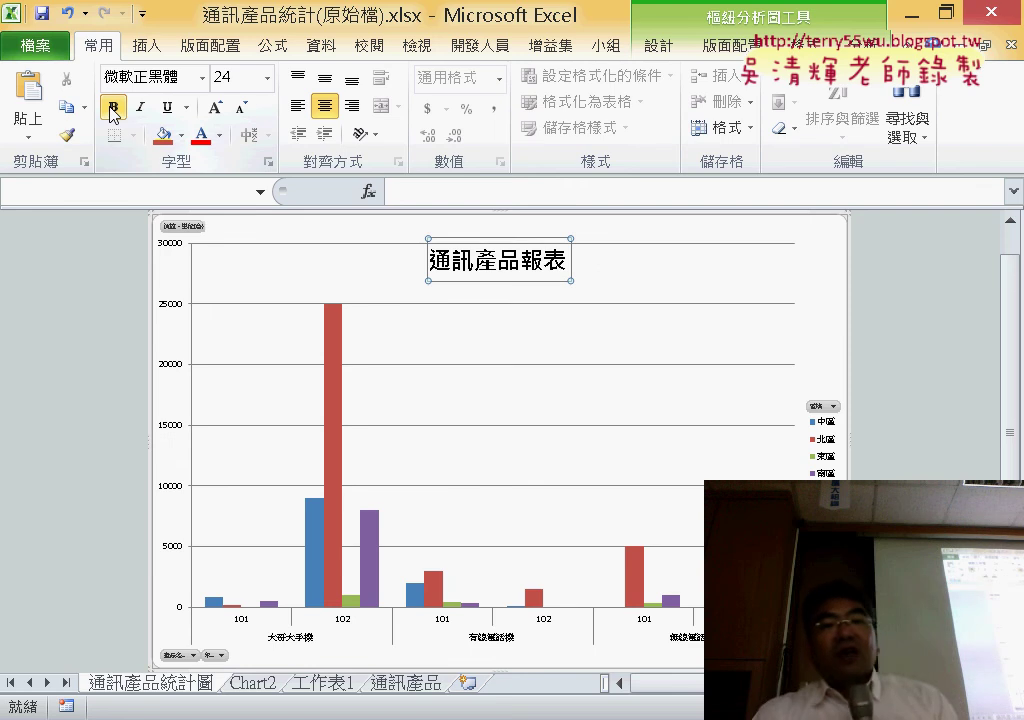
{"action": "left_click", "coordinate": [219, 138]}
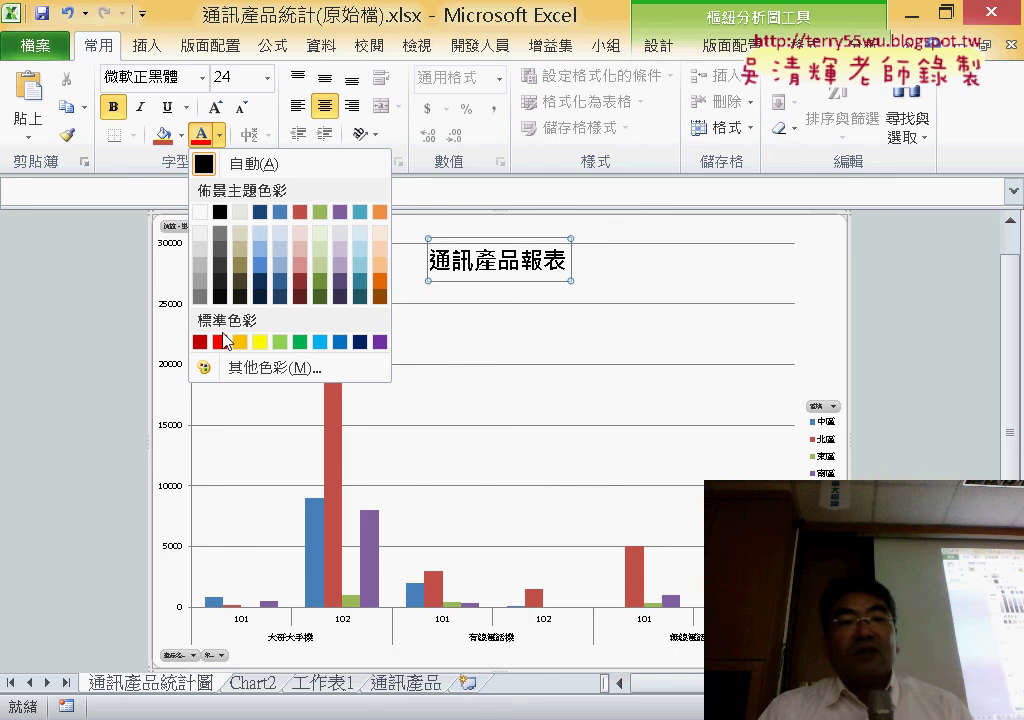
{"action": "left_click", "coordinate": [221, 343]}
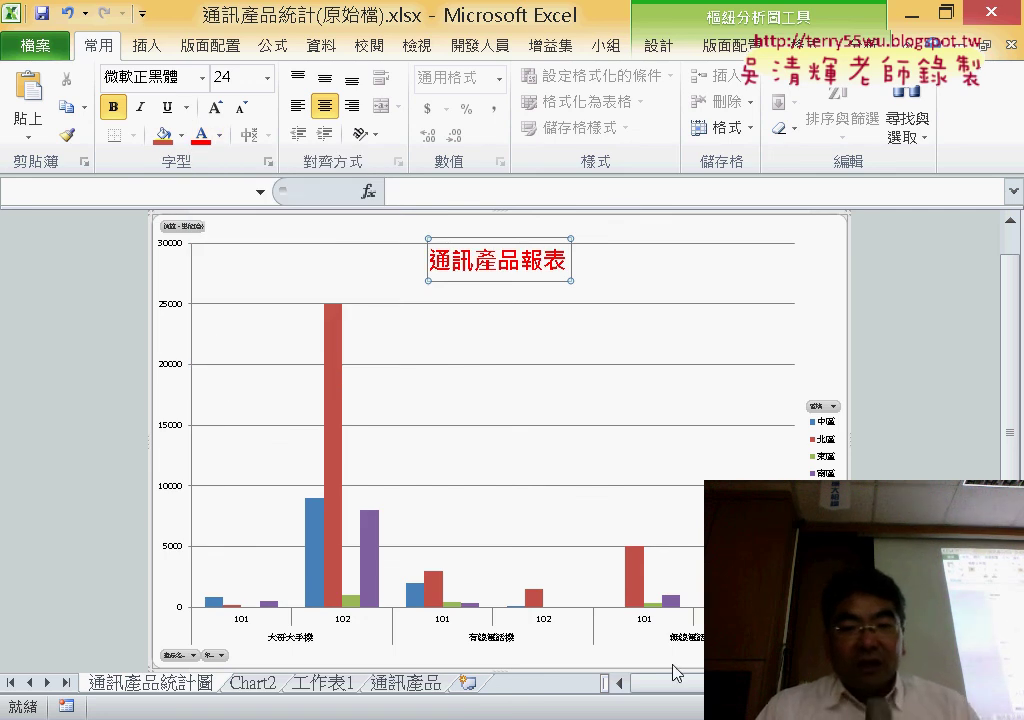
Highlight the show-legend-at-left step on the slide and return to Excel.
{"action": "key", "text": "alt+Tab"}
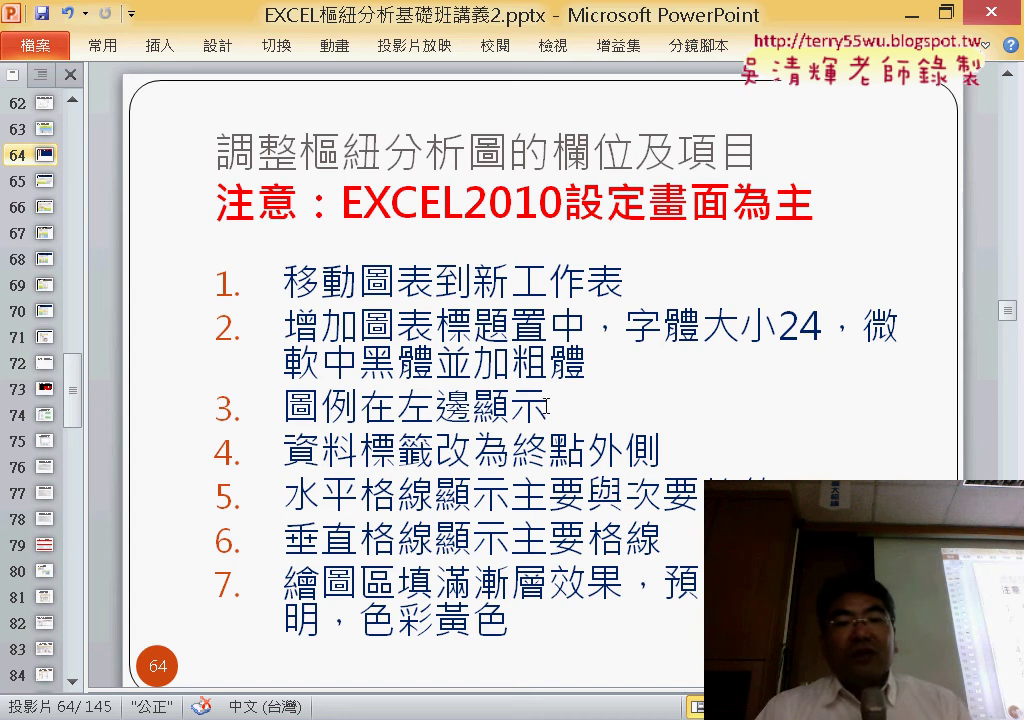
{"action": "left_click_drag", "start_coordinate": [547, 405], "coordinate": [283, 408]}
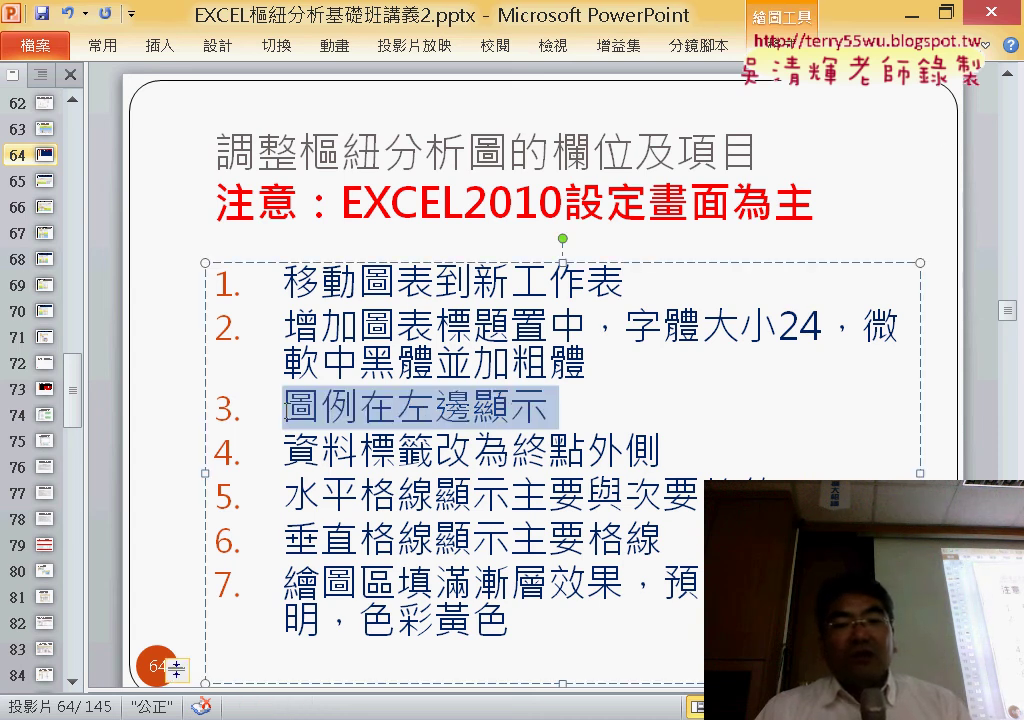
{"action": "left_click", "coordinate": [916, 15]}
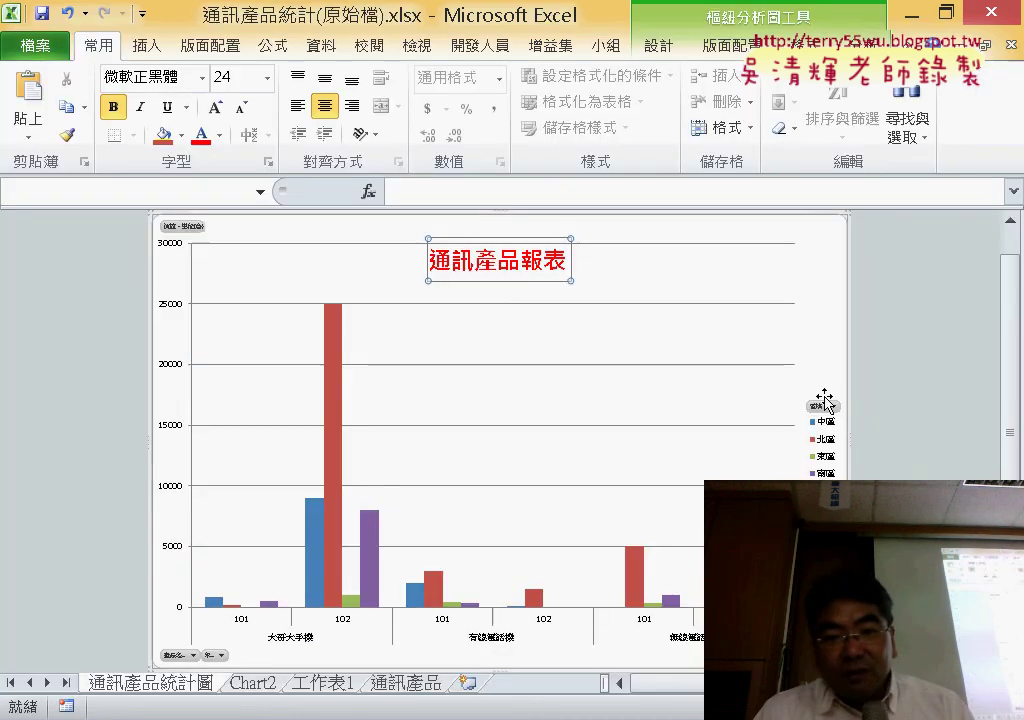
Point out the chart legend and its right and left placement options under Layout > Legend.
{"action": "left_click", "coordinate": [930, 404]}
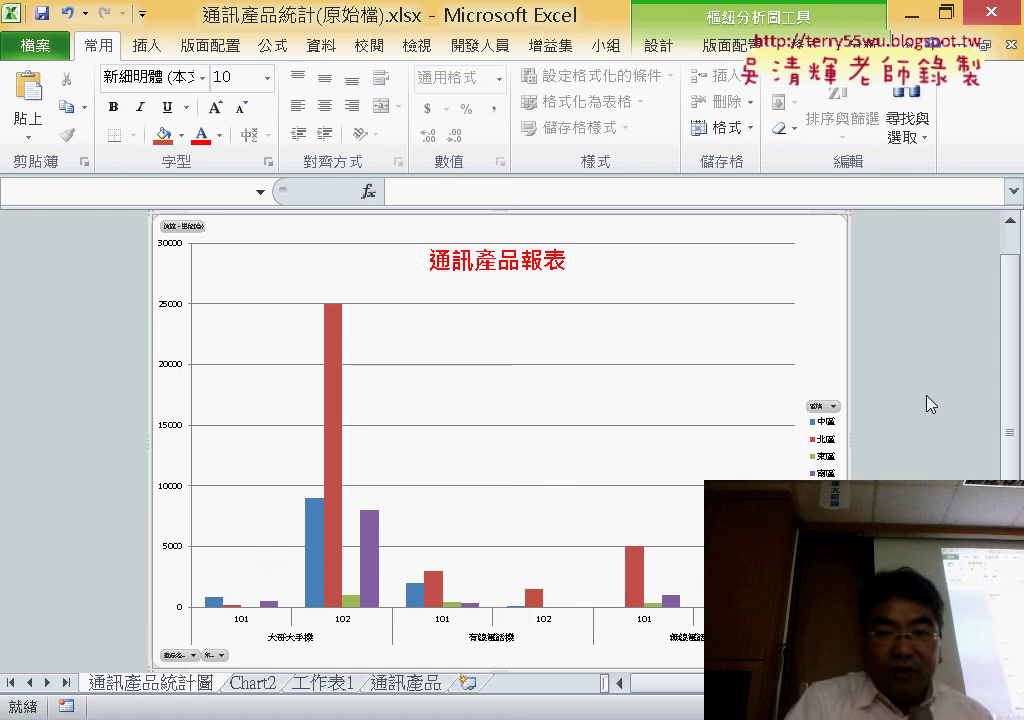
{"action": "left_click_drag", "start_coordinate": [820, 363], "coordinate": [806, 372]}
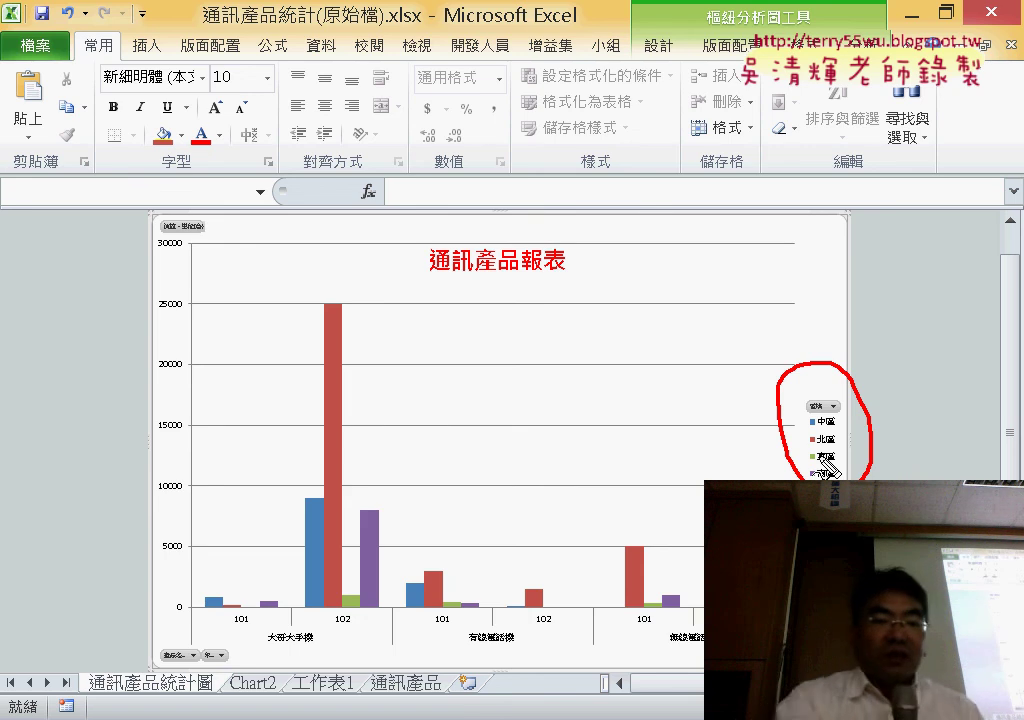
{"action": "key", "text": "Escape"}
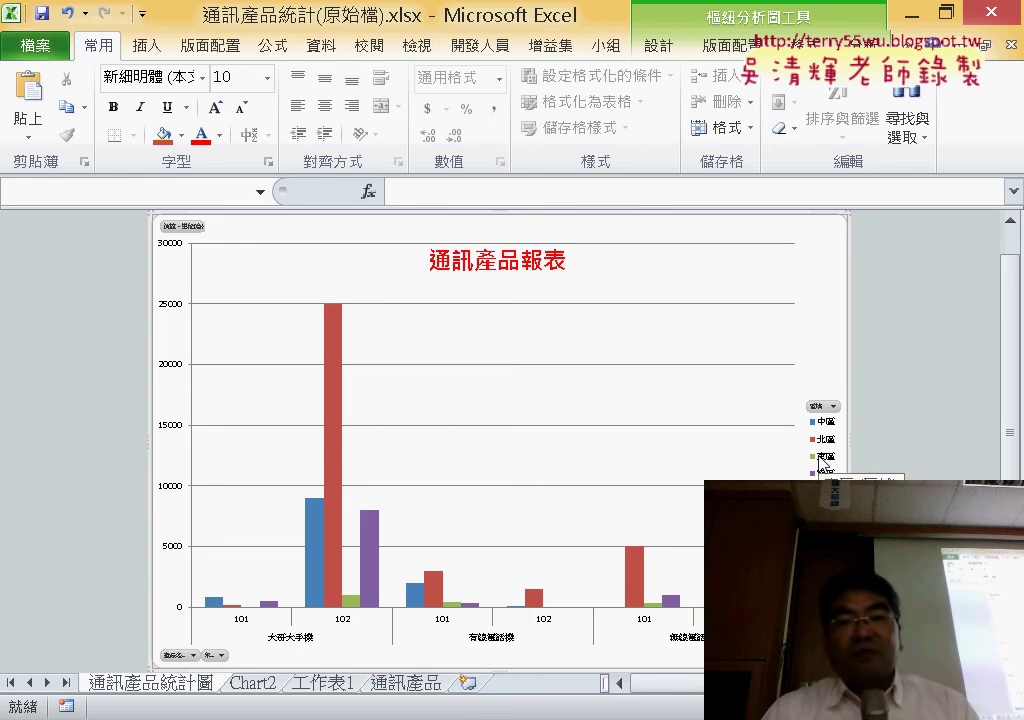
{"action": "left_click", "coordinate": [740, 48]}
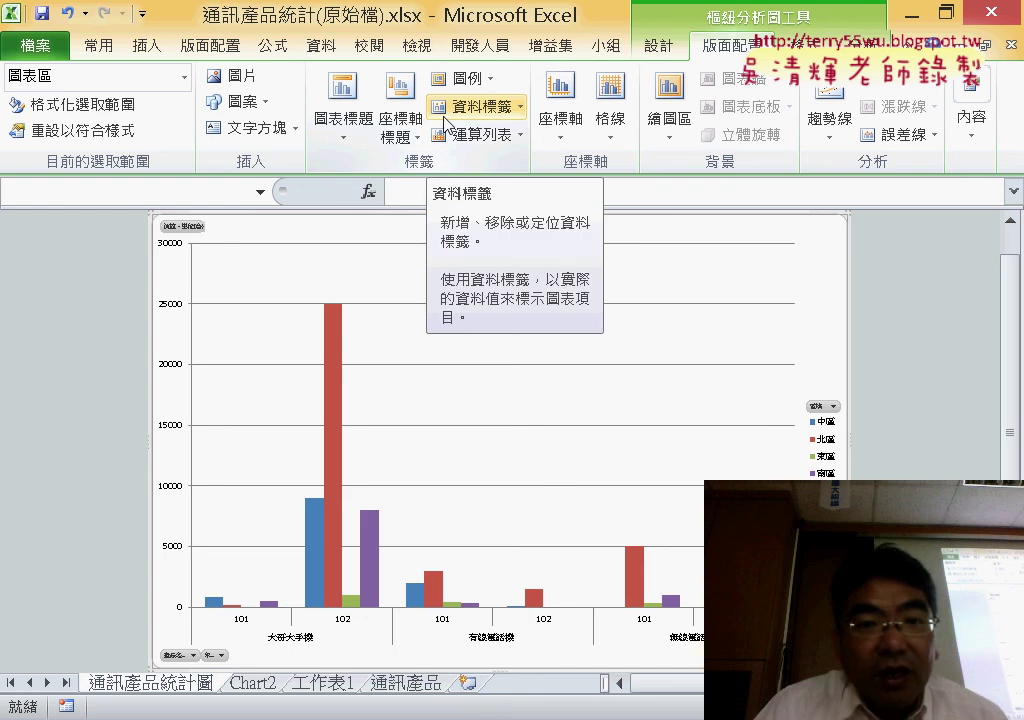
{"action": "left_click", "coordinate": [467, 79]}
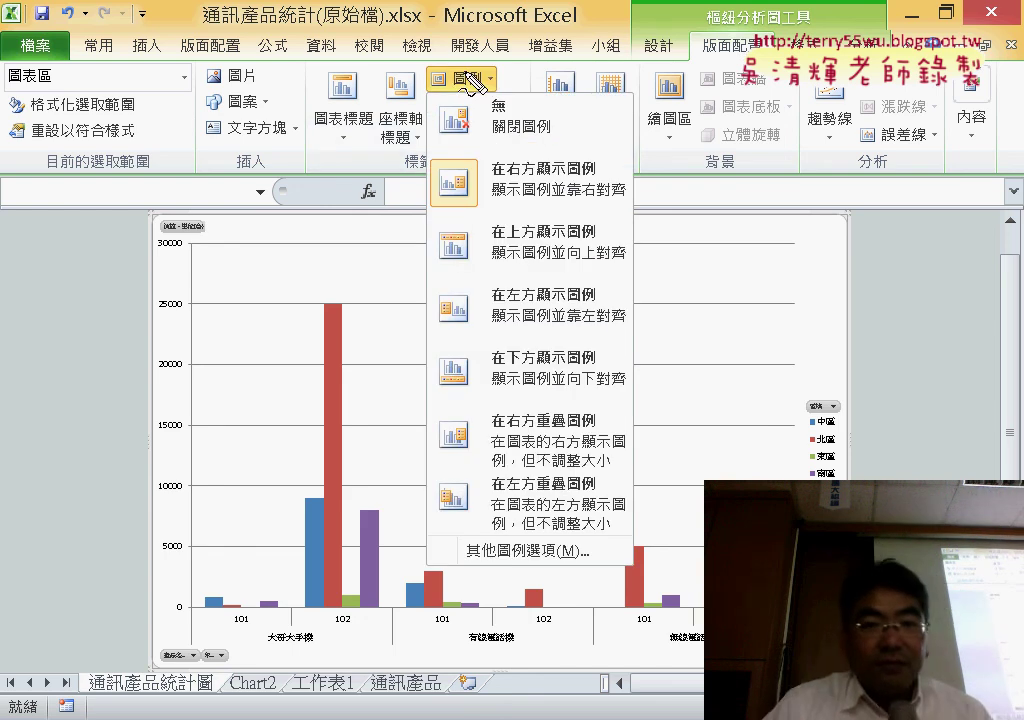
{"action": "left_click_drag", "start_coordinate": [410, 60], "coordinate": [470, 150]}
{"action": "mouse_move", "coordinate": [342, 333]}
{"action": "left_mouse_down"}
{"action": "mouse_move", "coordinate": [430, 118]}
{"action": "mouse_move", "coordinate": [460, 183]}
{"action": "left_mouse_up"}
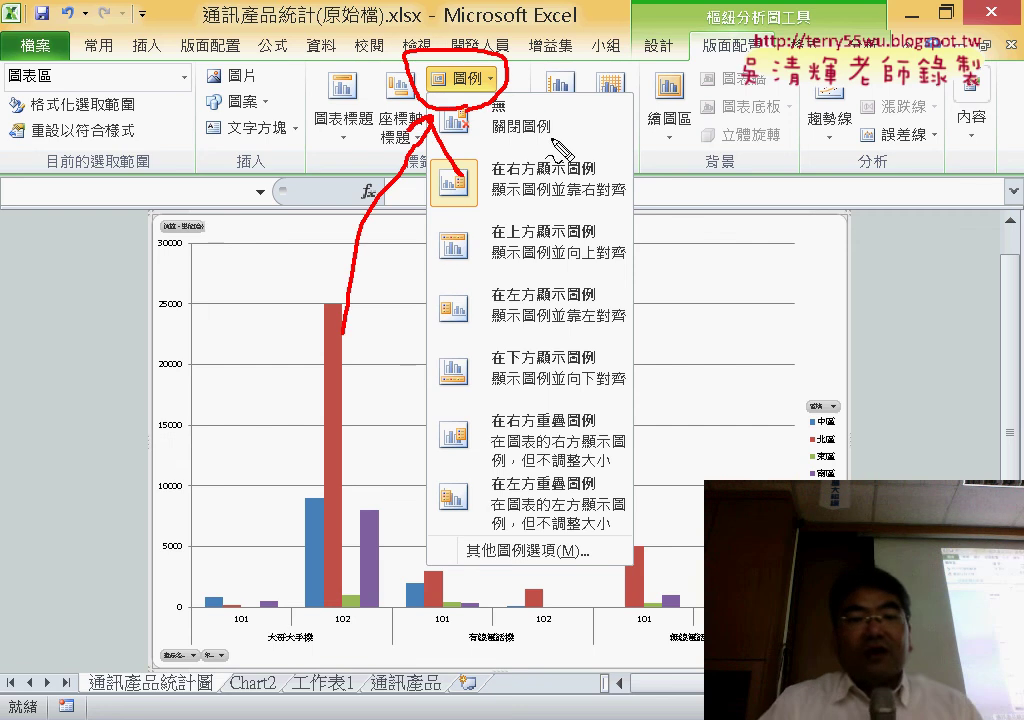
{"action": "left_click_drag", "start_coordinate": [598, 168], "coordinate": [605, 230]}
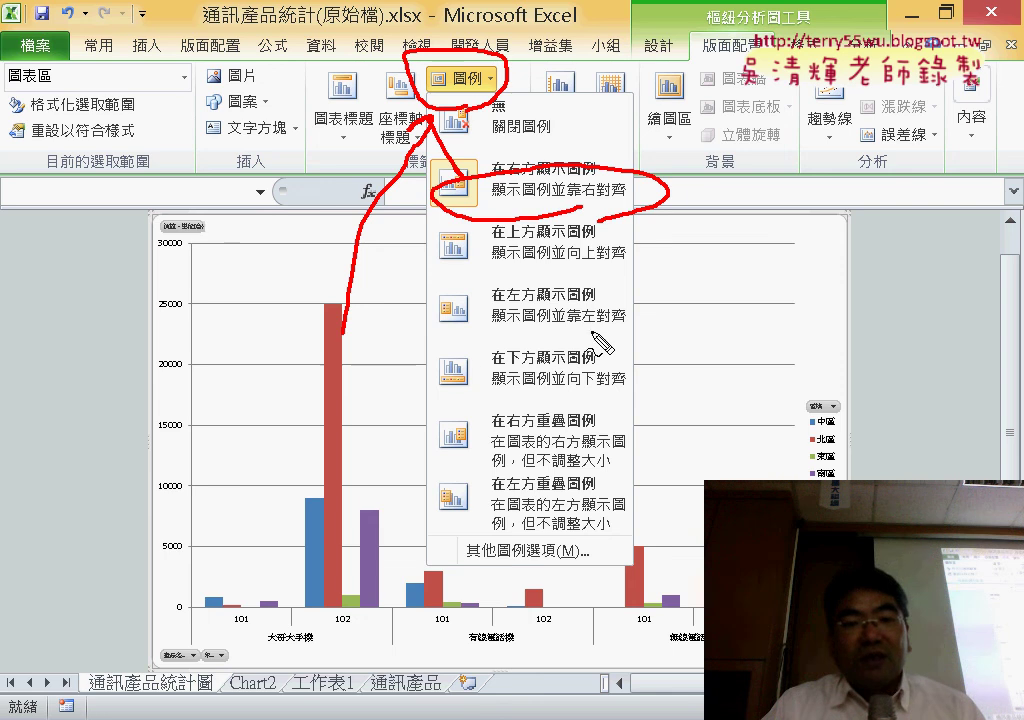
{"action": "left_click_drag", "start_coordinate": [560, 272], "coordinate": [575, 335]}
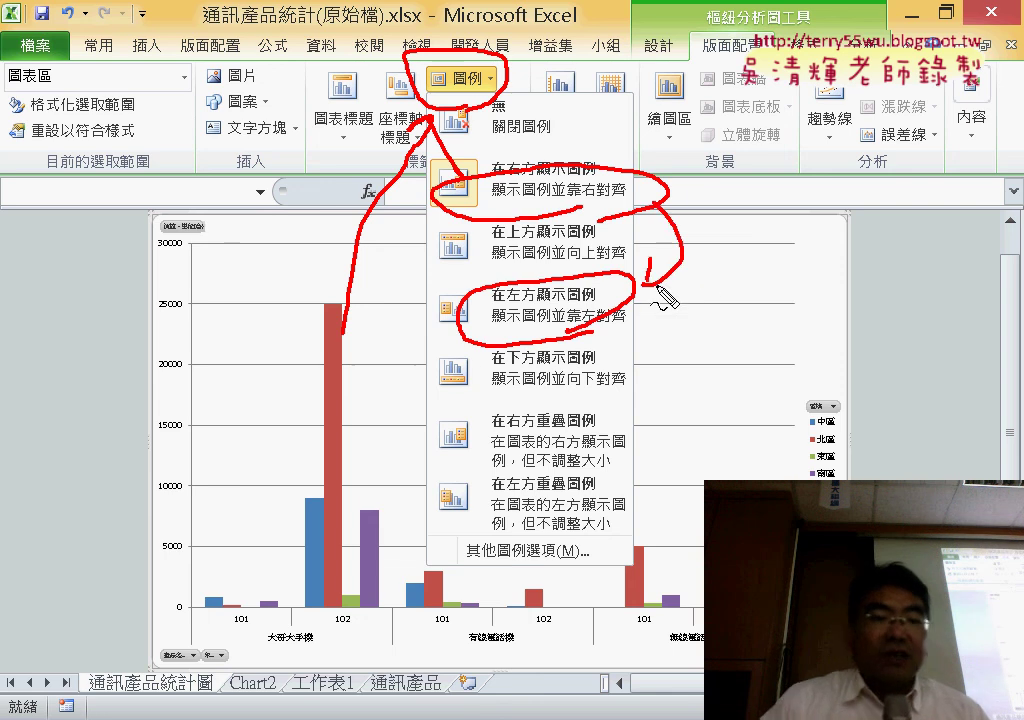
{"action": "key", "text": "Escape"}
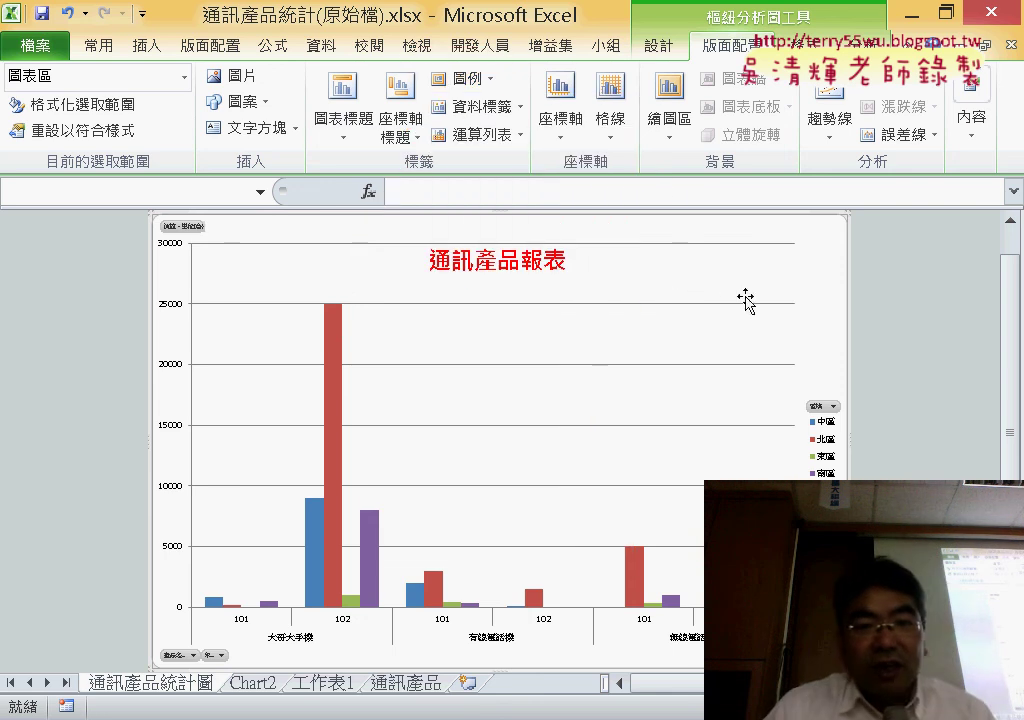
Place the legend at the left, after trying top and bottom positions.
{"action": "left_click", "coordinate": [468, 82]}
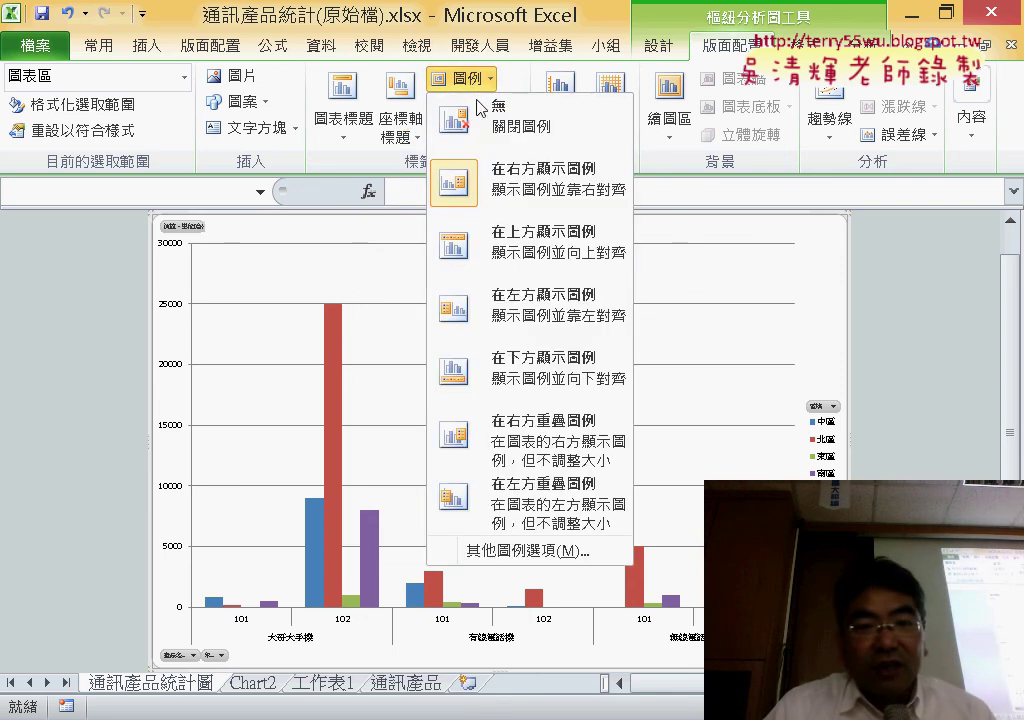
{"action": "left_click", "coordinate": [496, 328]}
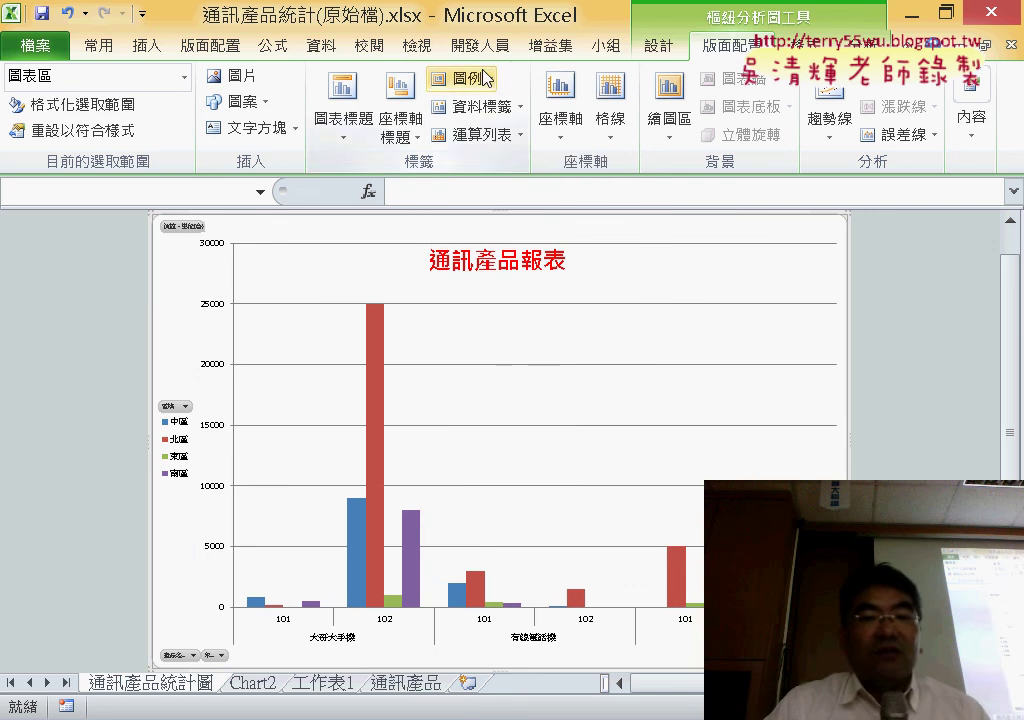
{"action": "scroll", "coordinate": [475, 77], "scroll_direction": "up", "scroll_amount": 4}
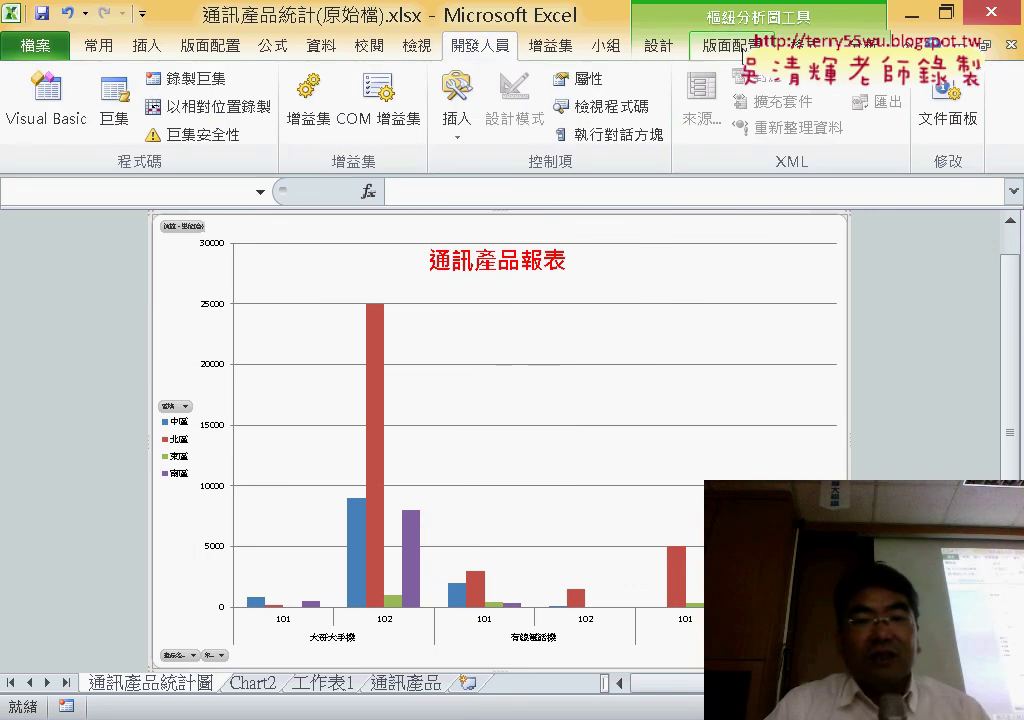
{"action": "scroll", "coordinate": [470, 90], "scroll_direction": "down", "scroll_amount": 4}
{"action": "left_click", "coordinate": [460, 79]}
{"action": "left_click", "coordinate": [506, 259]}
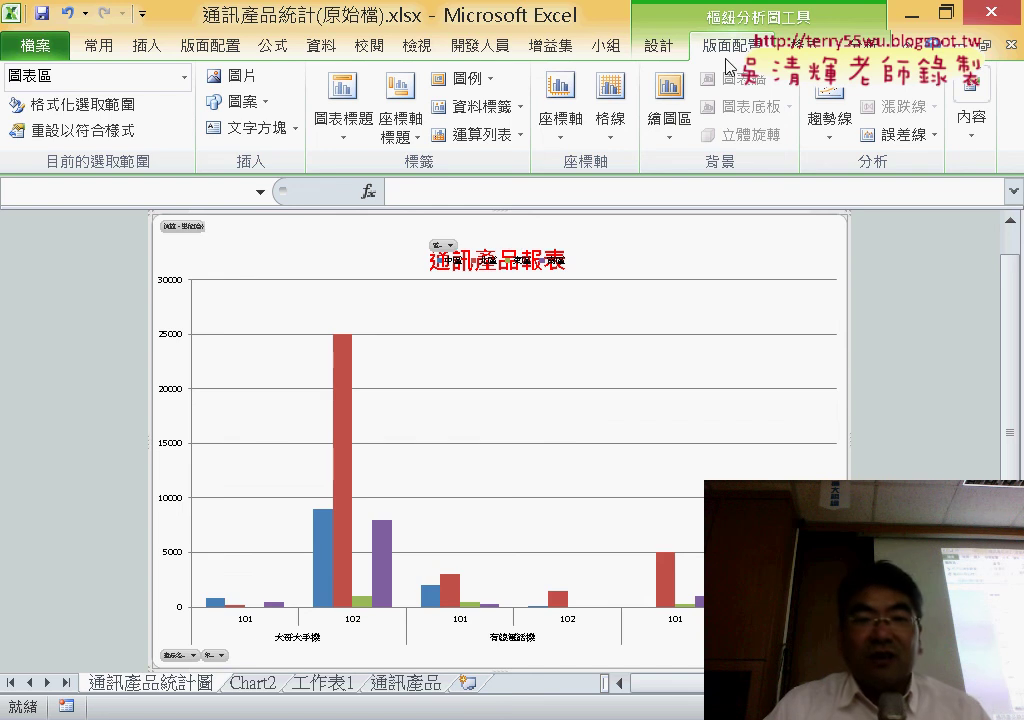
{"action": "left_click", "coordinate": [460, 79]}
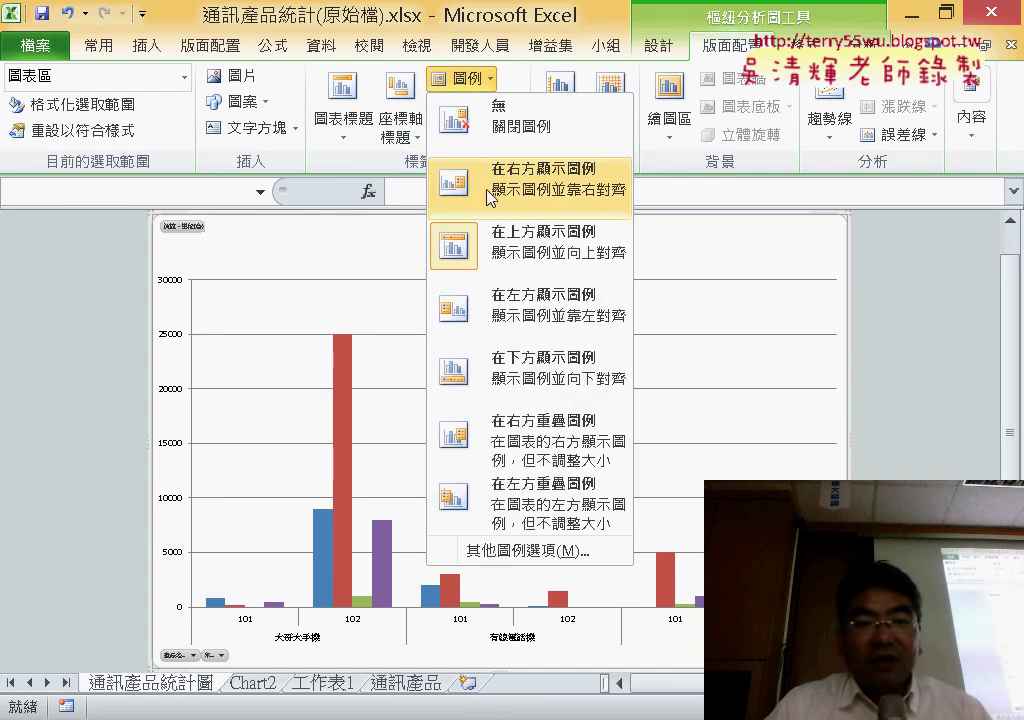
{"action": "left_click", "coordinate": [510, 386]}
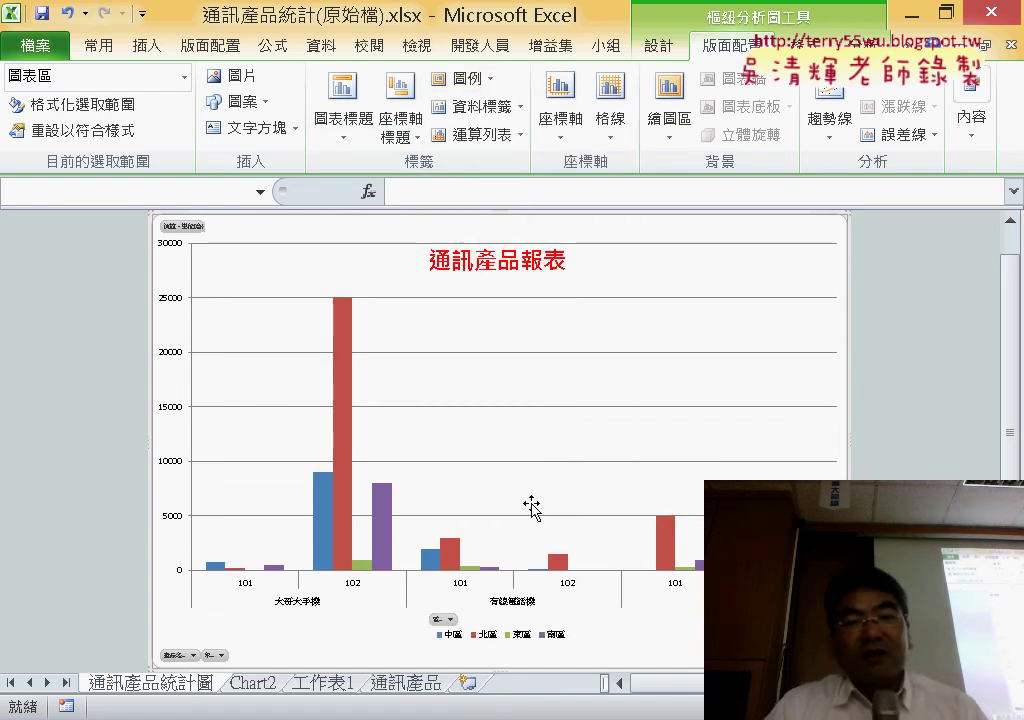
{"action": "left_click", "coordinate": [466, 78]}
{"action": "left_click", "coordinate": [494, 308]}
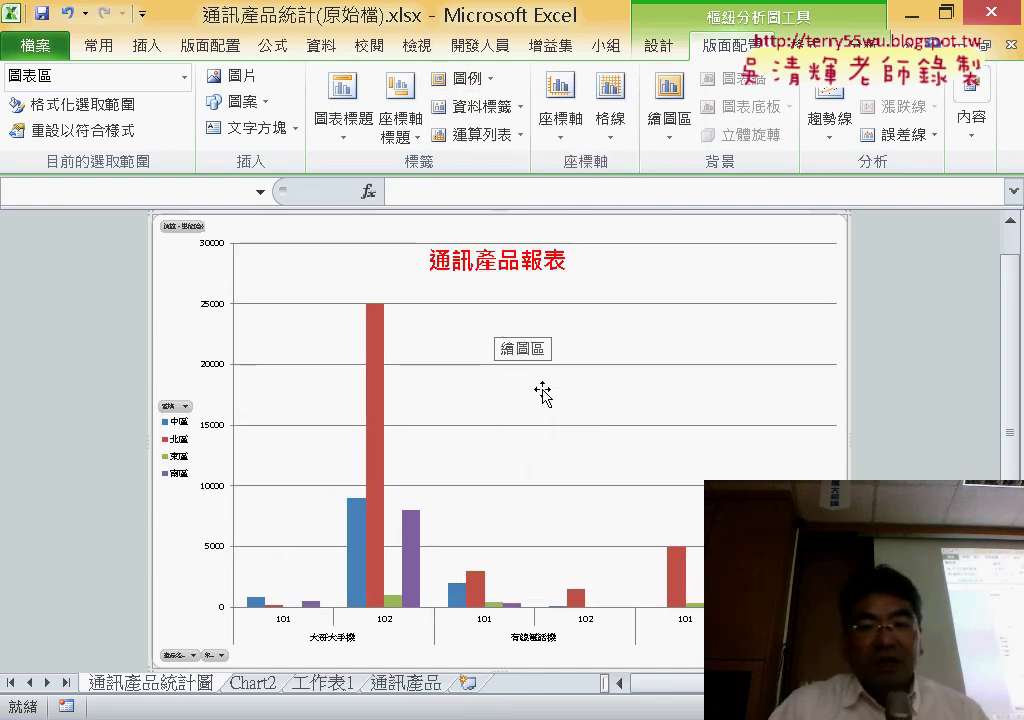
Highlight the data labels step on the lecture slide and return to Excel.
{"action": "key", "text": "alt+Tab"}
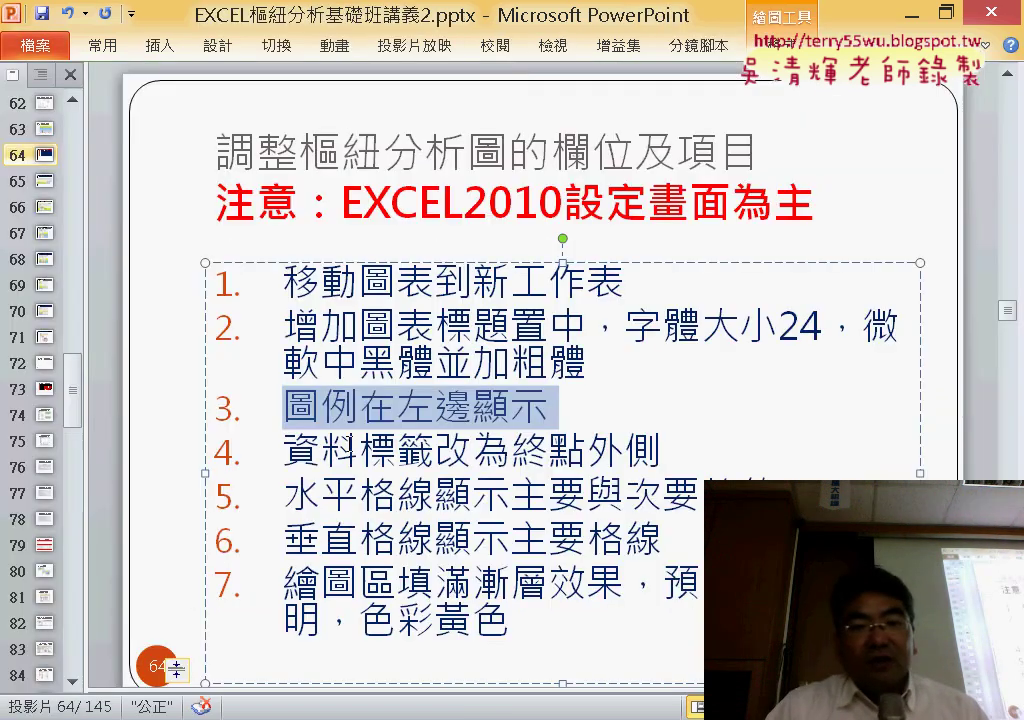
{"action": "left_click_drag", "start_coordinate": [284, 452], "coordinate": [436, 452]}
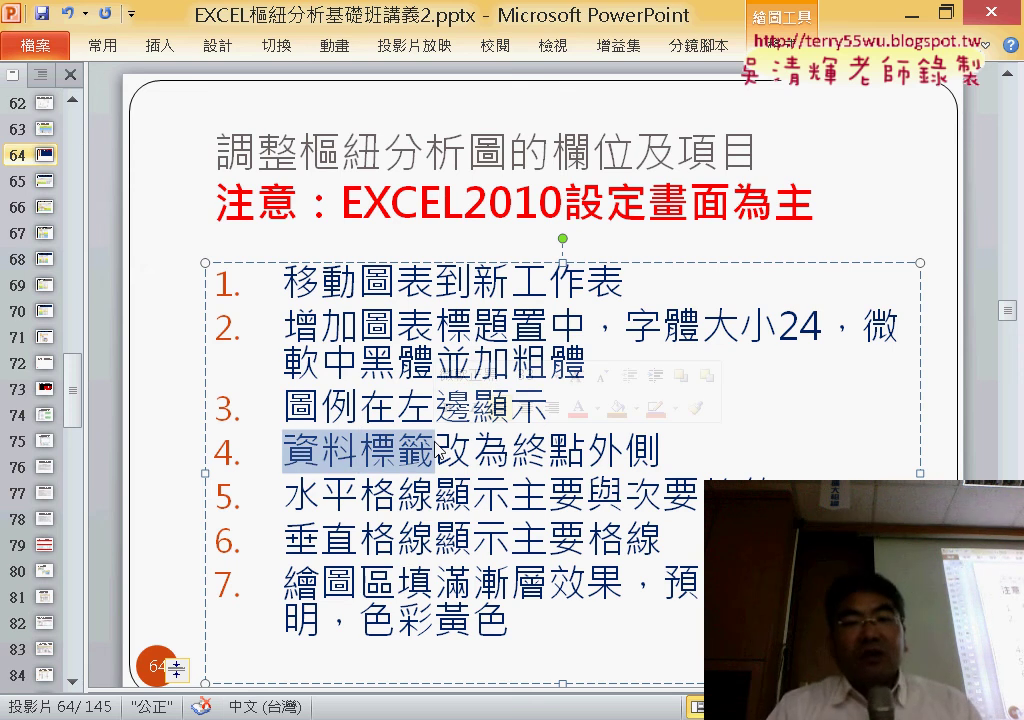
{"action": "key", "text": "alt+Tab"}
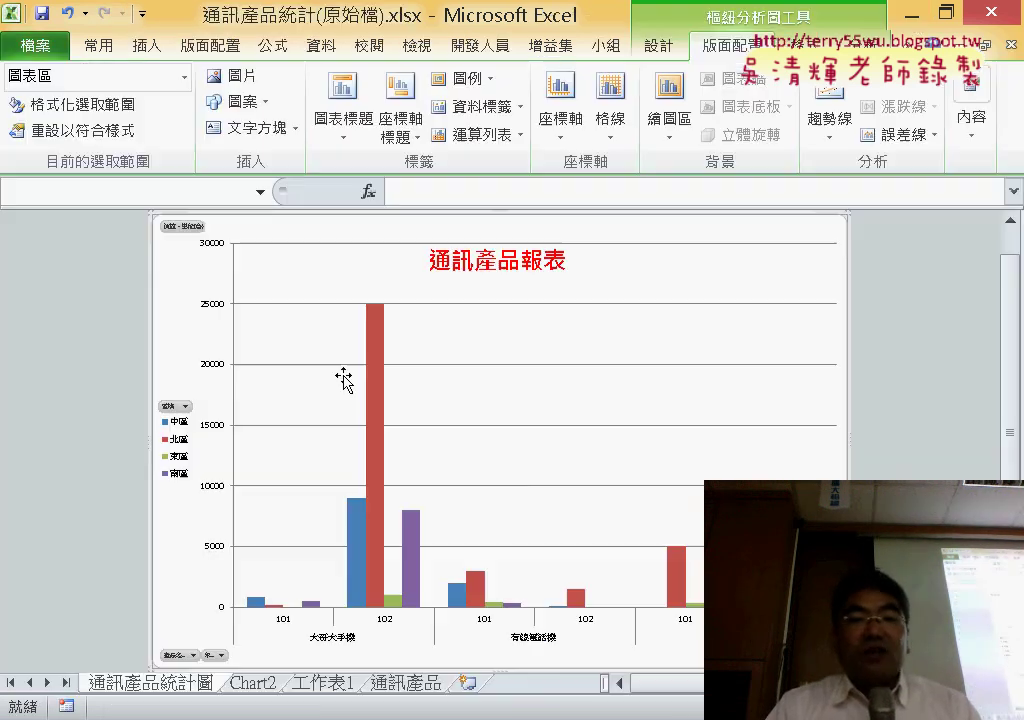
Point out the Data Labels options, including None and Outside End.
{"action": "mouse_move", "coordinate": [386, 330]}
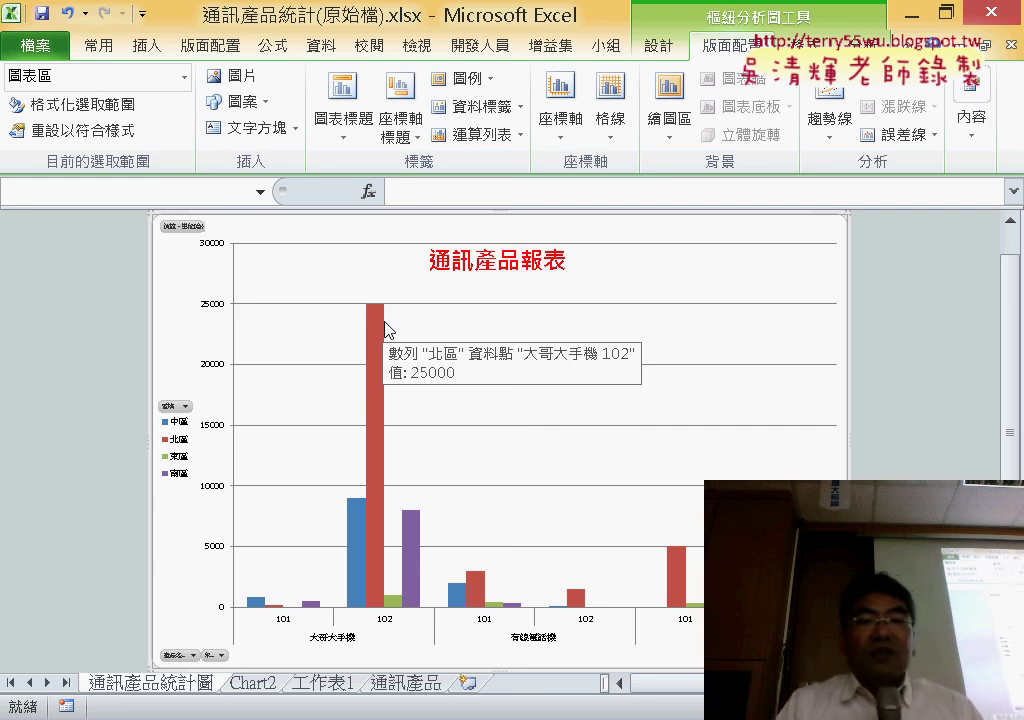
{"action": "left_click", "coordinate": [485, 110]}
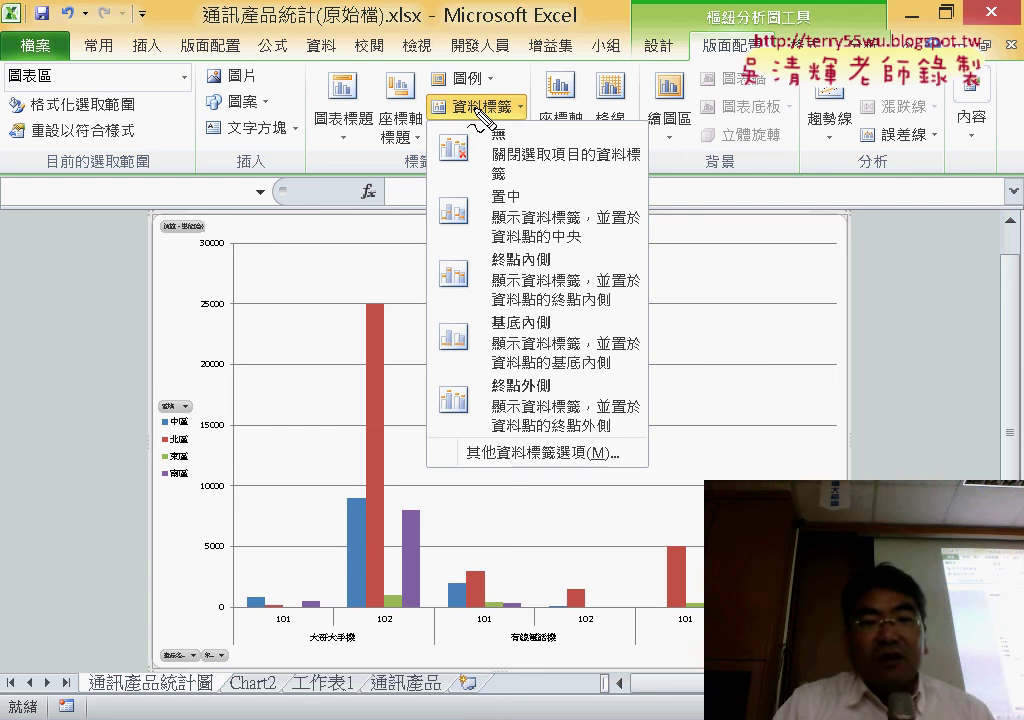
{"action": "left_click_drag", "start_coordinate": [480, 55], "coordinate": [470, 60]}
{"action": "left_click_drag", "start_coordinate": [430, 95], "coordinate": [470, 132]}
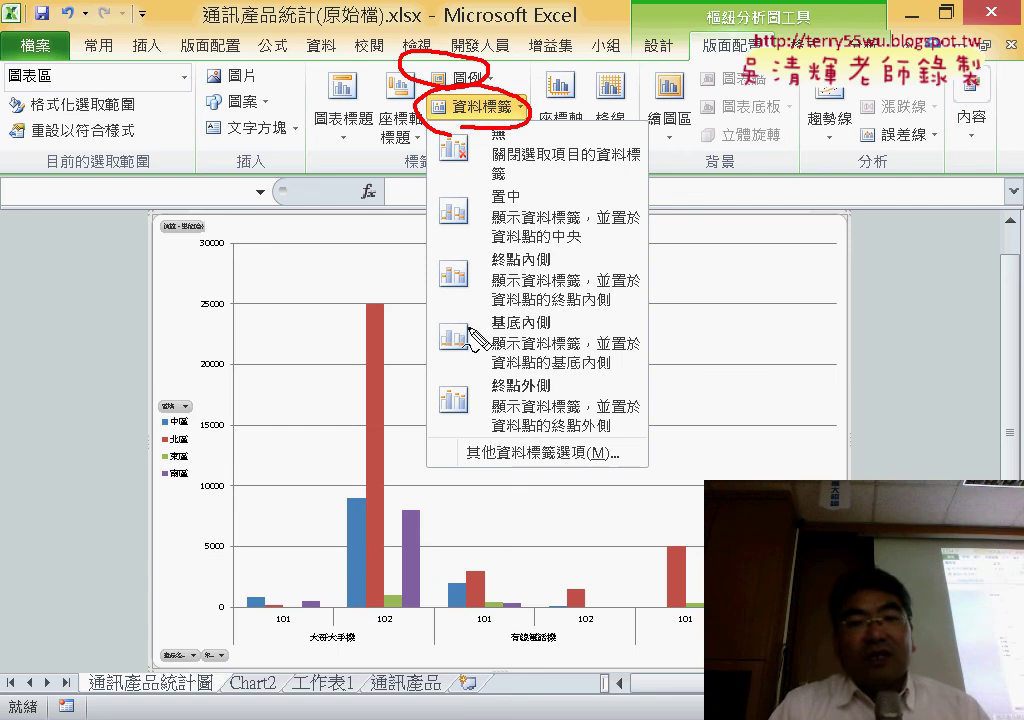
{"action": "left_click_drag", "start_coordinate": [437, 200], "coordinate": [490, 195]}
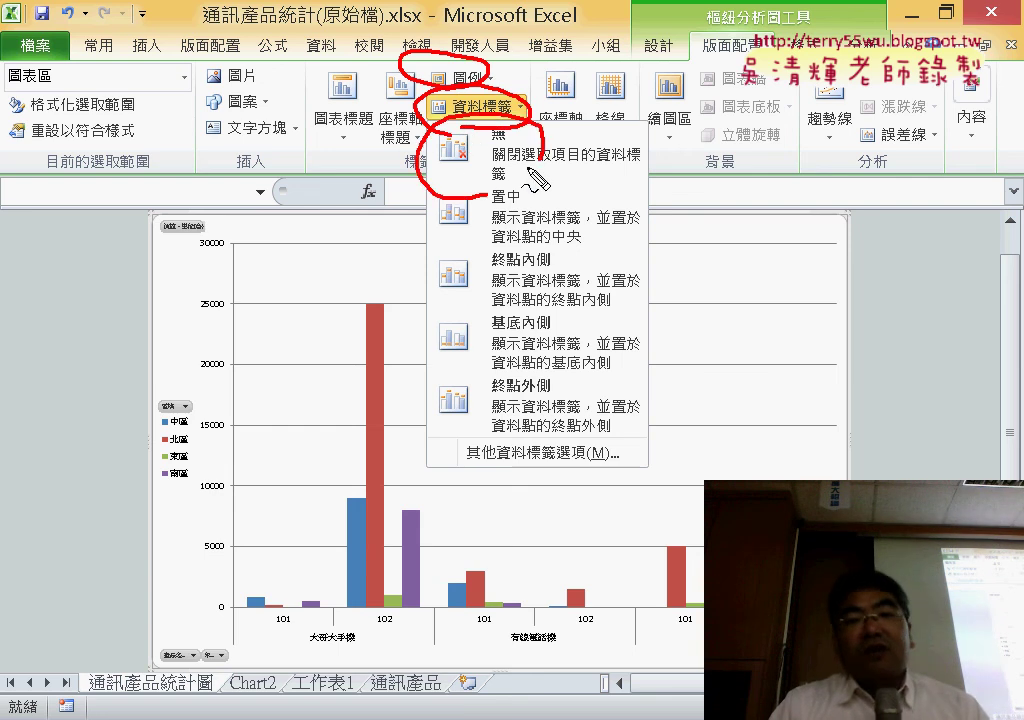
{"action": "left_click_drag", "start_coordinate": [560, 338], "coordinate": [556, 440]}
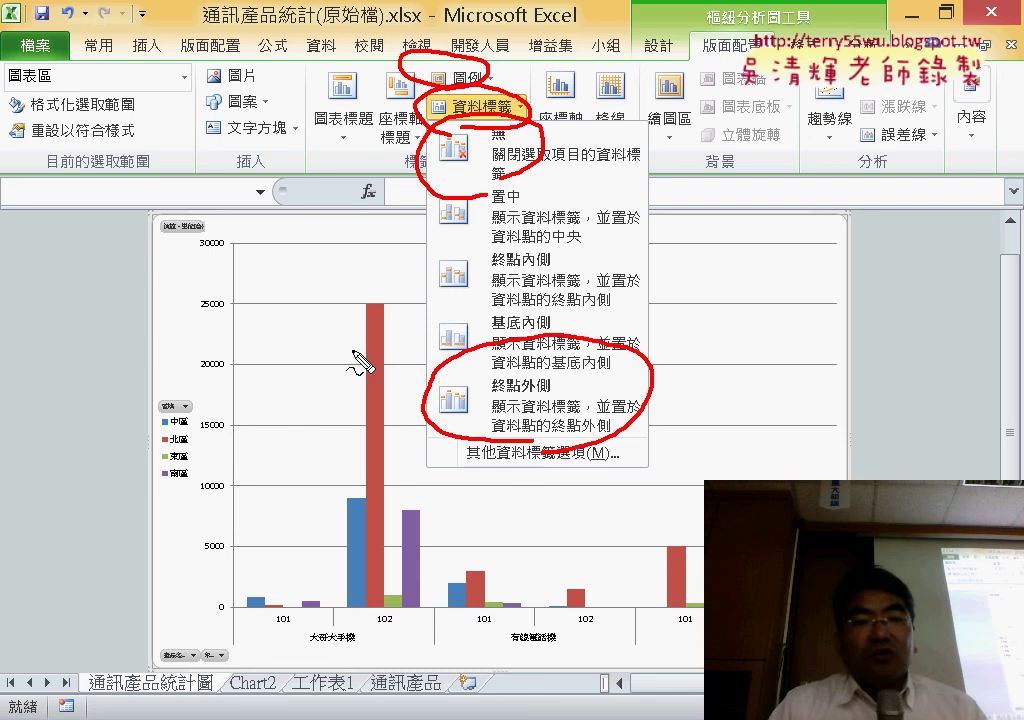
{"action": "left_click_drag", "start_coordinate": [368, 292], "coordinate": [388, 288]}
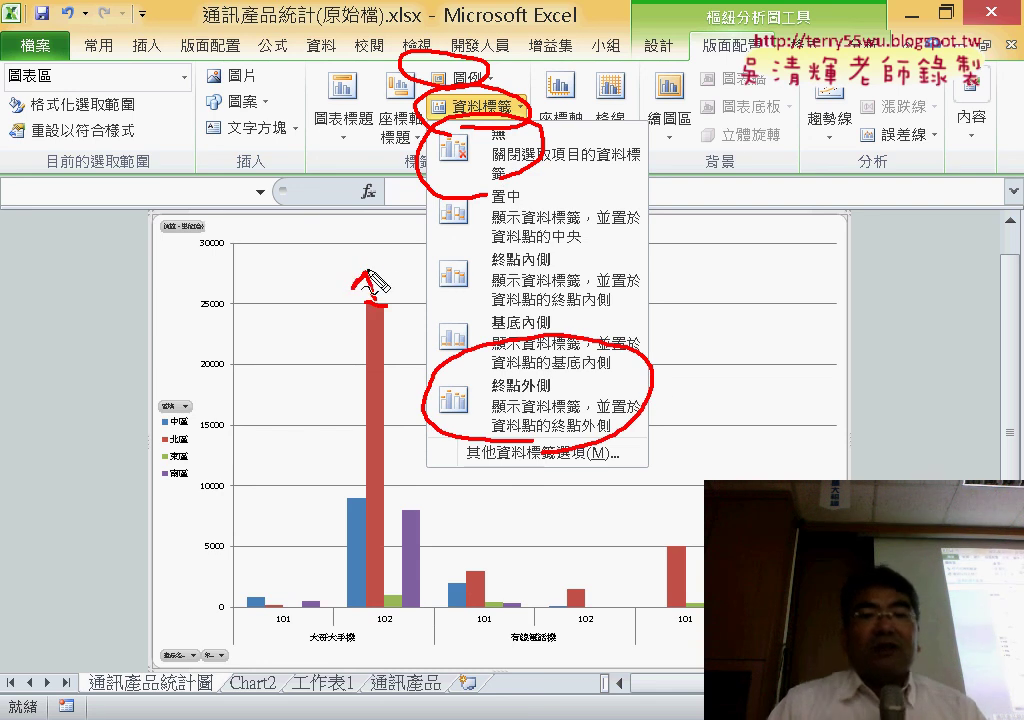
{"action": "key", "text": "Escape"}
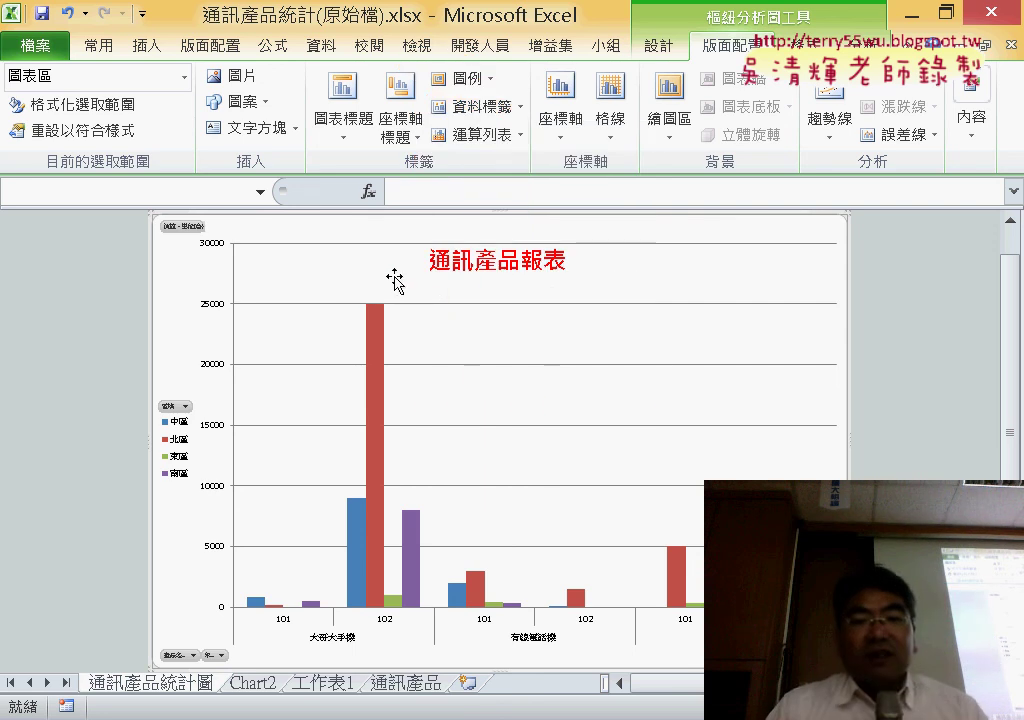
Show data labels at the Outside End of each bar, then bring up the slides.
{"action": "left_click", "coordinate": [462, 106]}
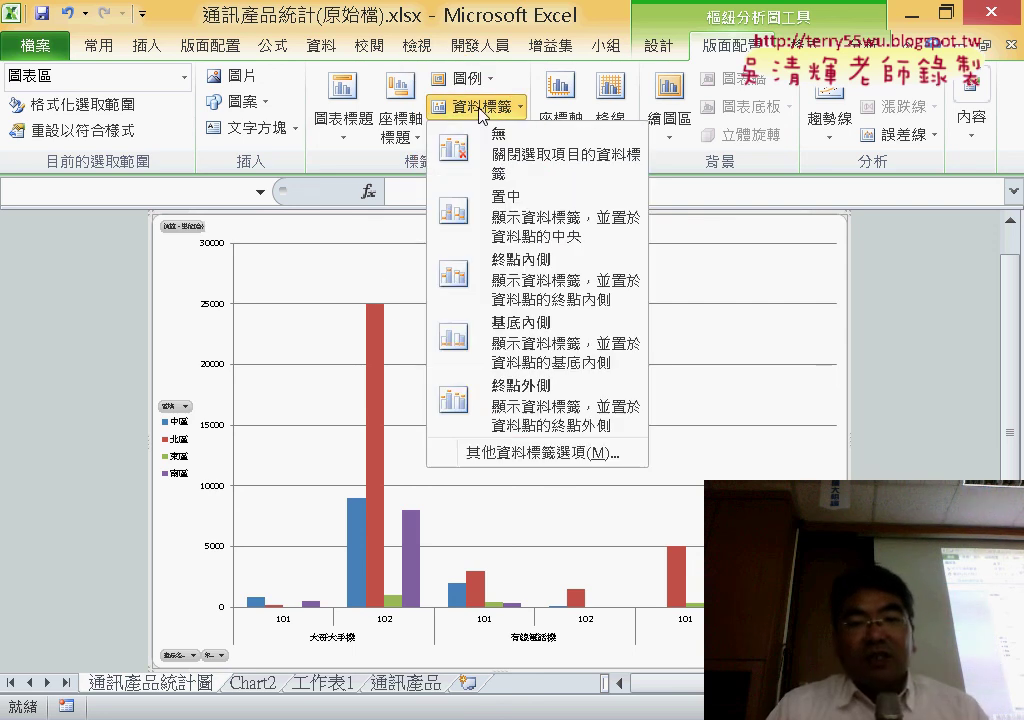
{"action": "left_click", "coordinate": [549, 420]}
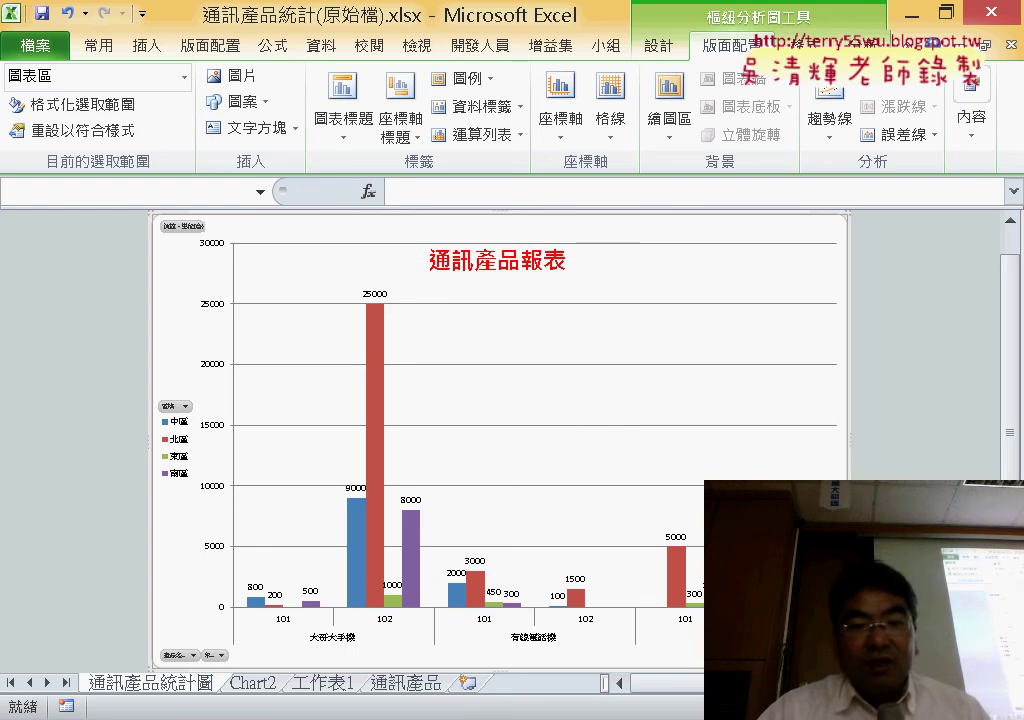
{"action": "key", "text": "alt+Tab"}
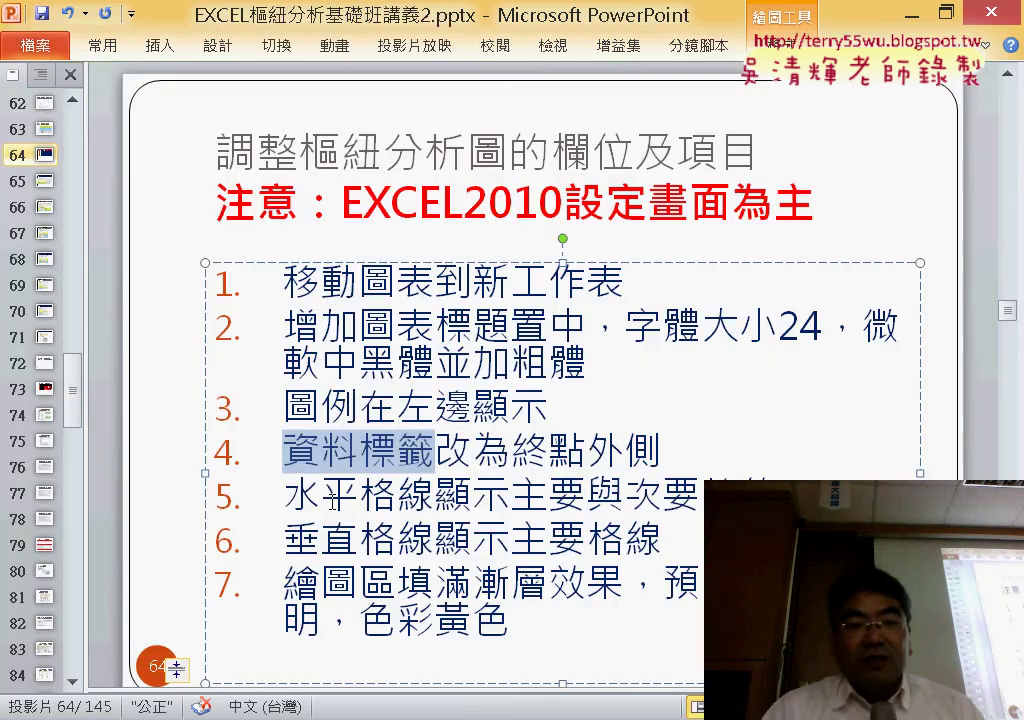
Highlight the horizontal and vertical gridline steps on slide 64, then minimize PowerPoint.
{"action": "left_click_drag", "start_coordinate": [285, 493], "coordinate": [738, 497]}
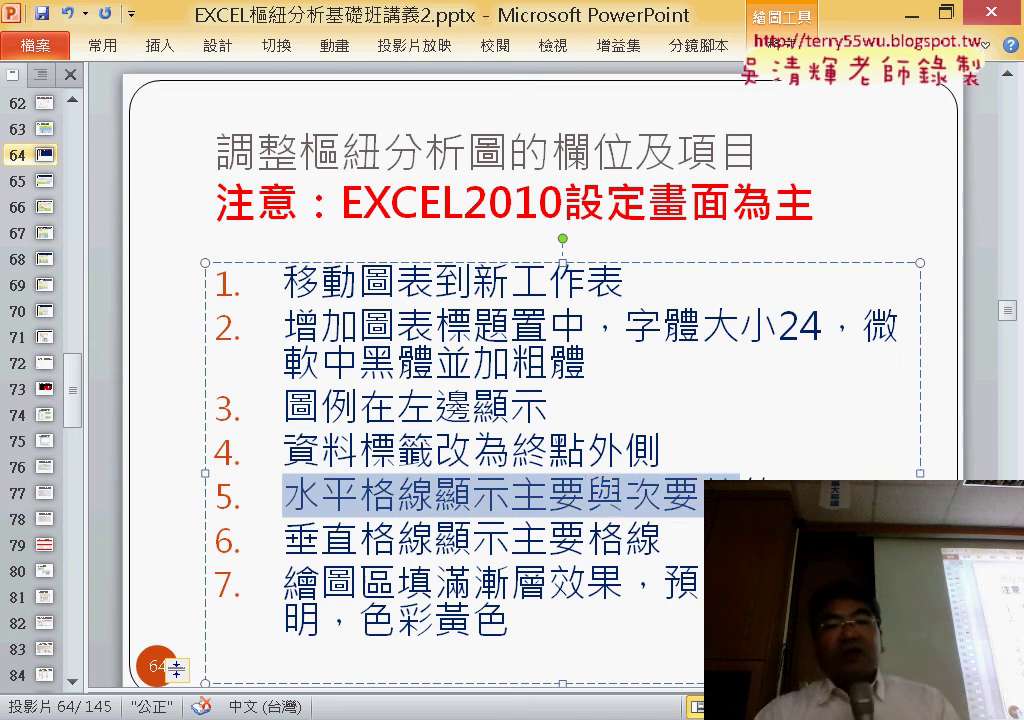
{"action": "left_click_drag", "start_coordinate": [290, 541], "coordinate": [672, 541]}
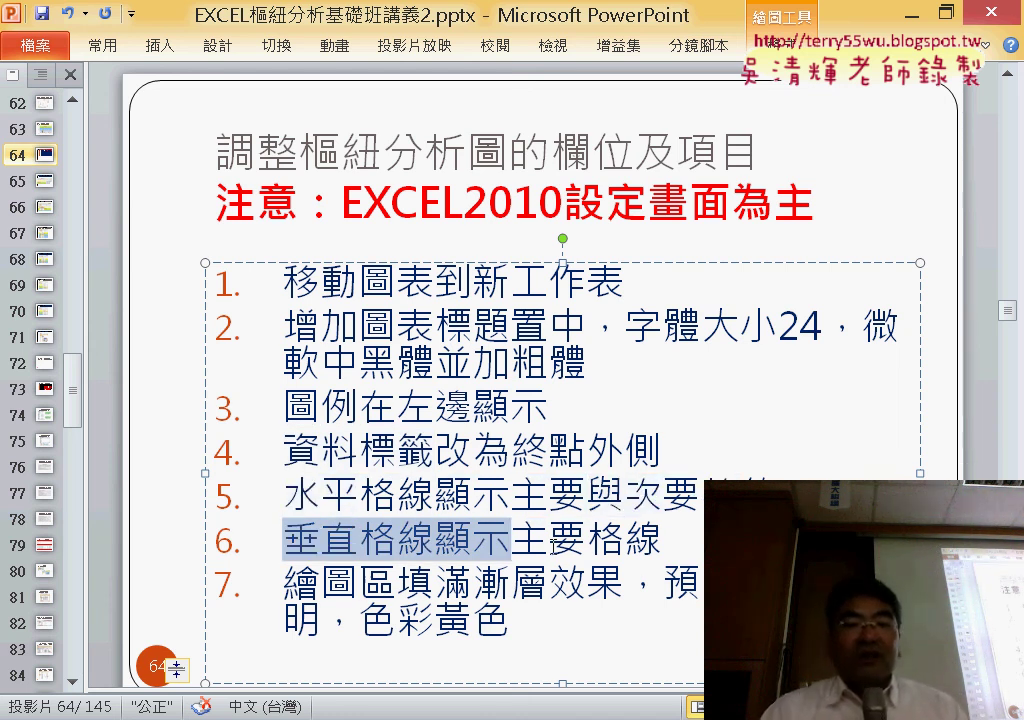
{"action": "left_click", "coordinate": [916, 22]}
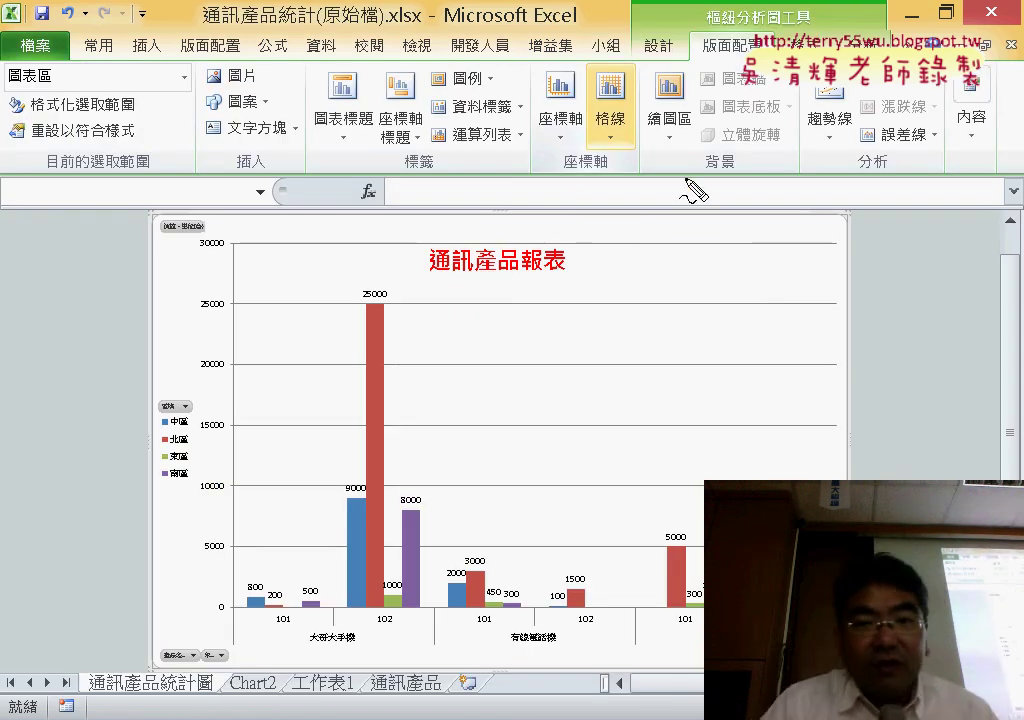
Set Primary Horizontal Gridlines to Major & Minor Gridlines.
{"action": "left_click_drag", "start_coordinate": [618, 190], "coordinate": [672, 140]}
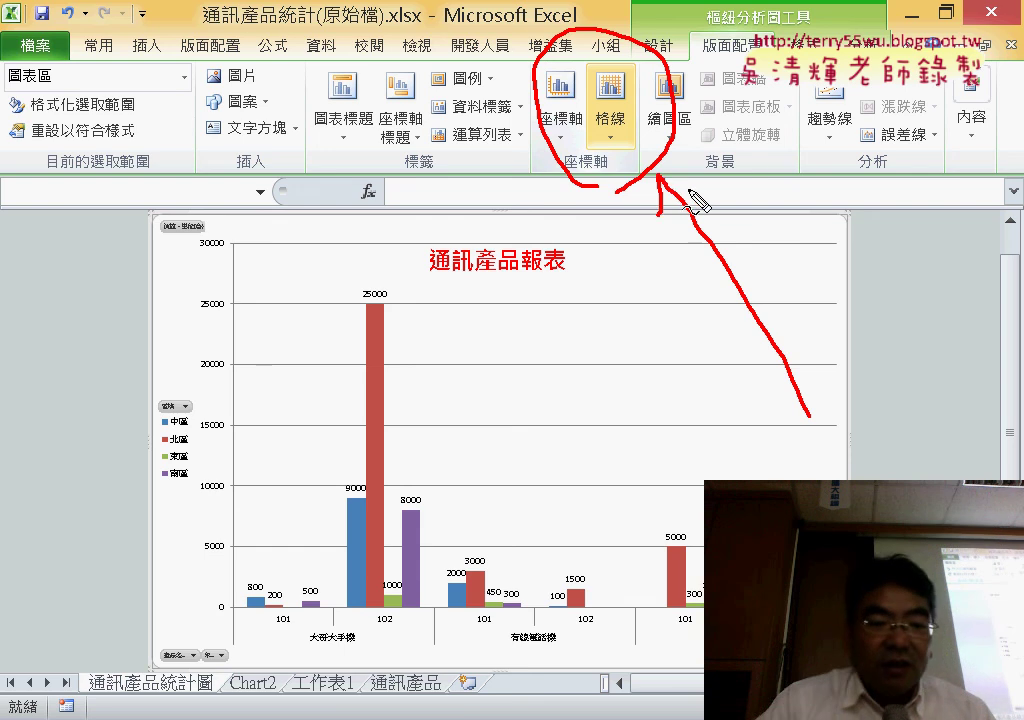
{"action": "key", "text": "Escape"}
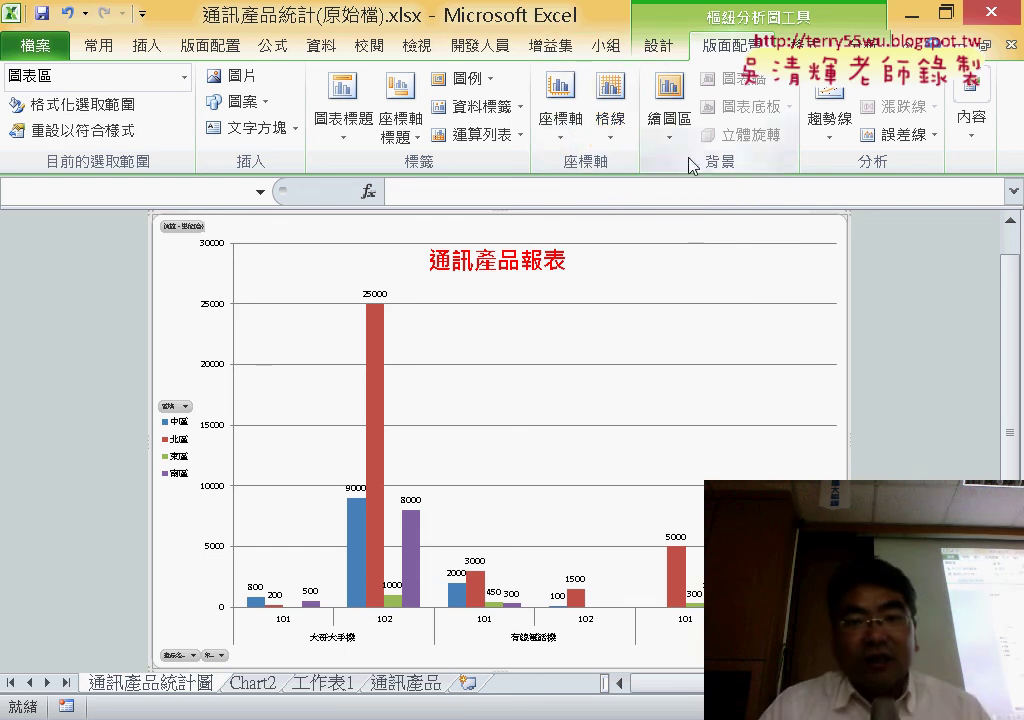
{"action": "left_click", "coordinate": [612, 118]}
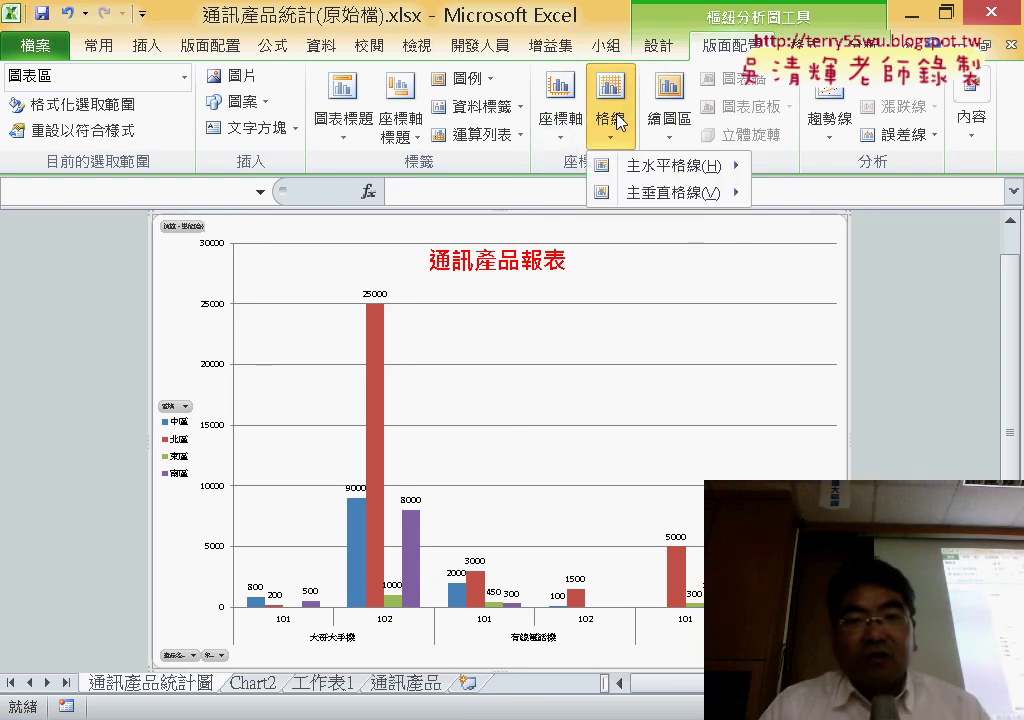
{"action": "mouse_move", "coordinate": [633, 173]}
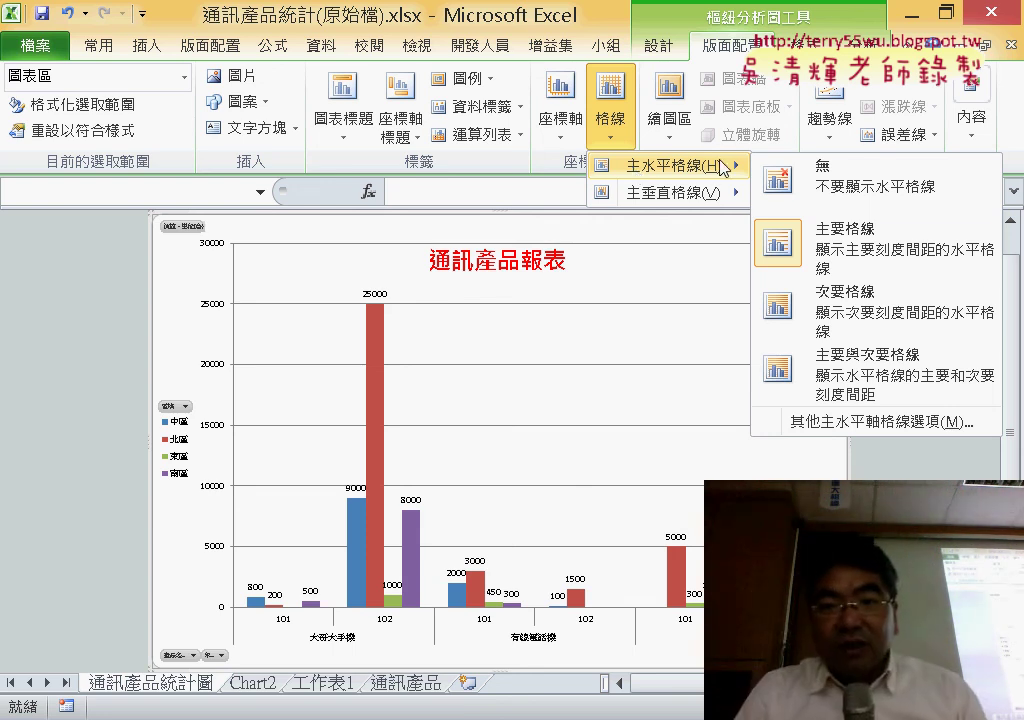
{"action": "left_click", "coordinate": [876, 376]}
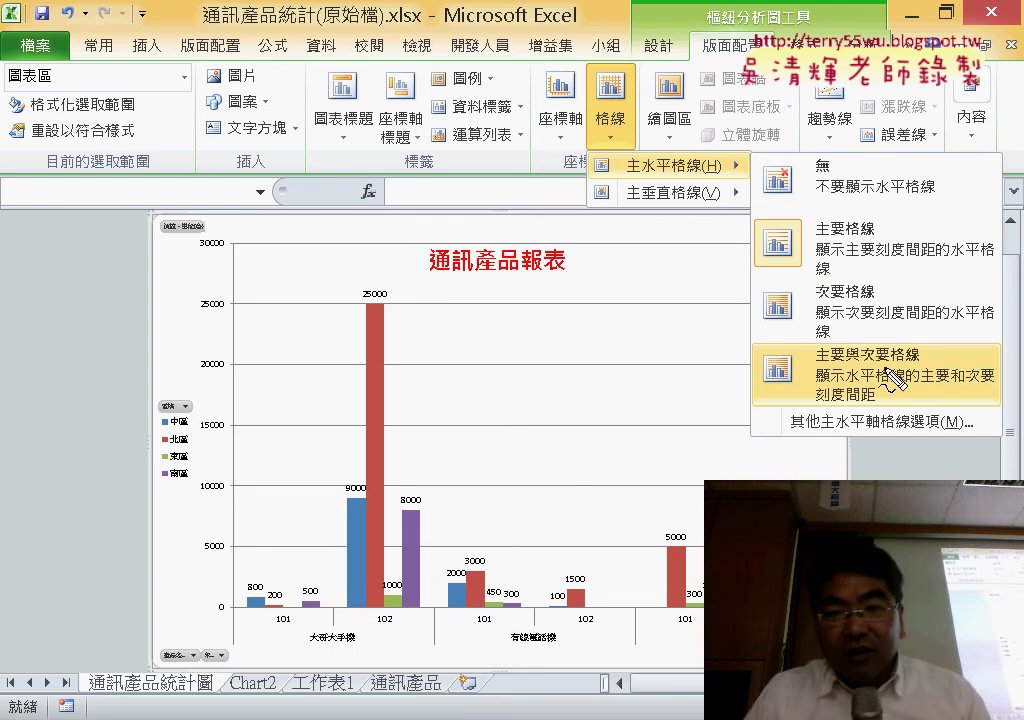
{"action": "left_click_drag", "start_coordinate": [777, 432], "coordinate": [845, 440]}
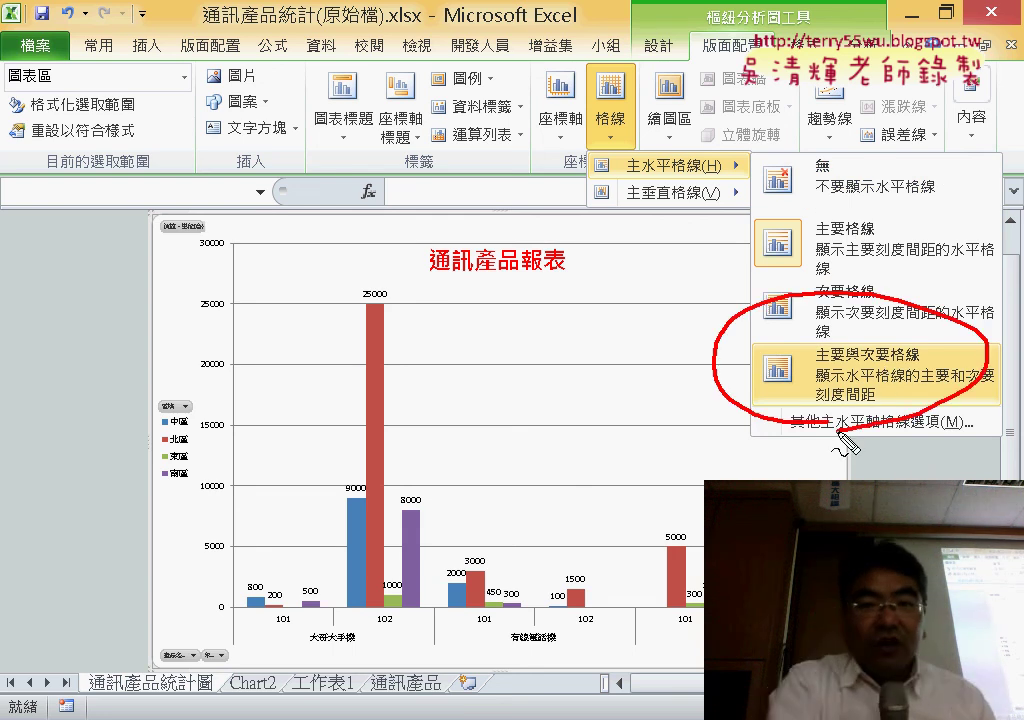
{"action": "key", "text": "Escape"}
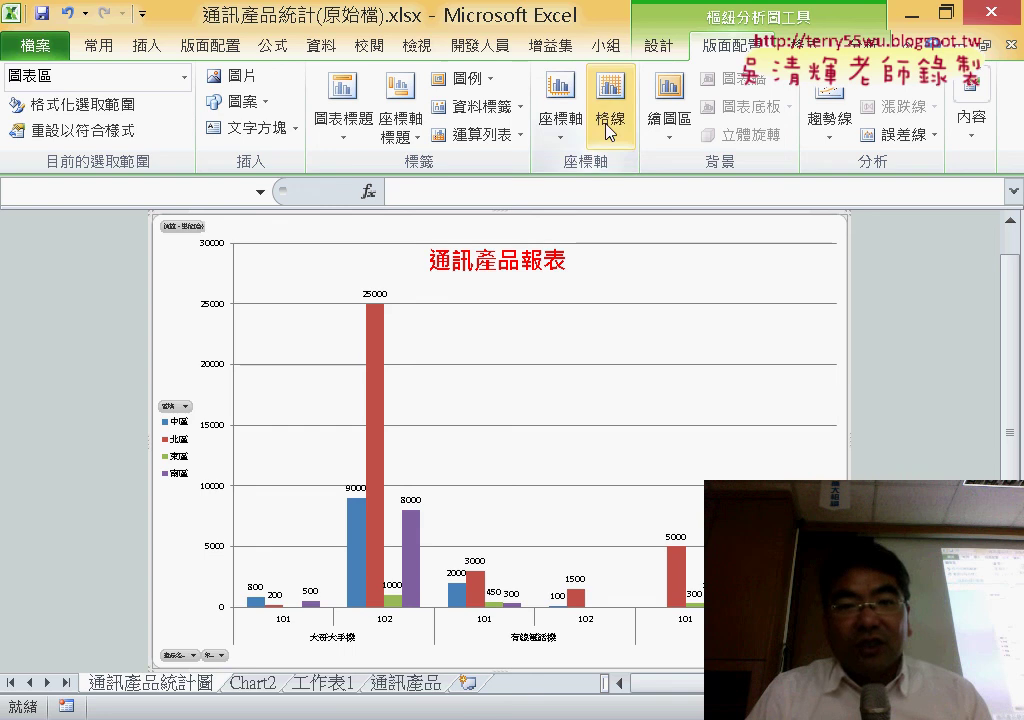
{"action": "left_click", "coordinate": [609, 118]}
{"action": "left_click", "coordinate": [845, 370]}
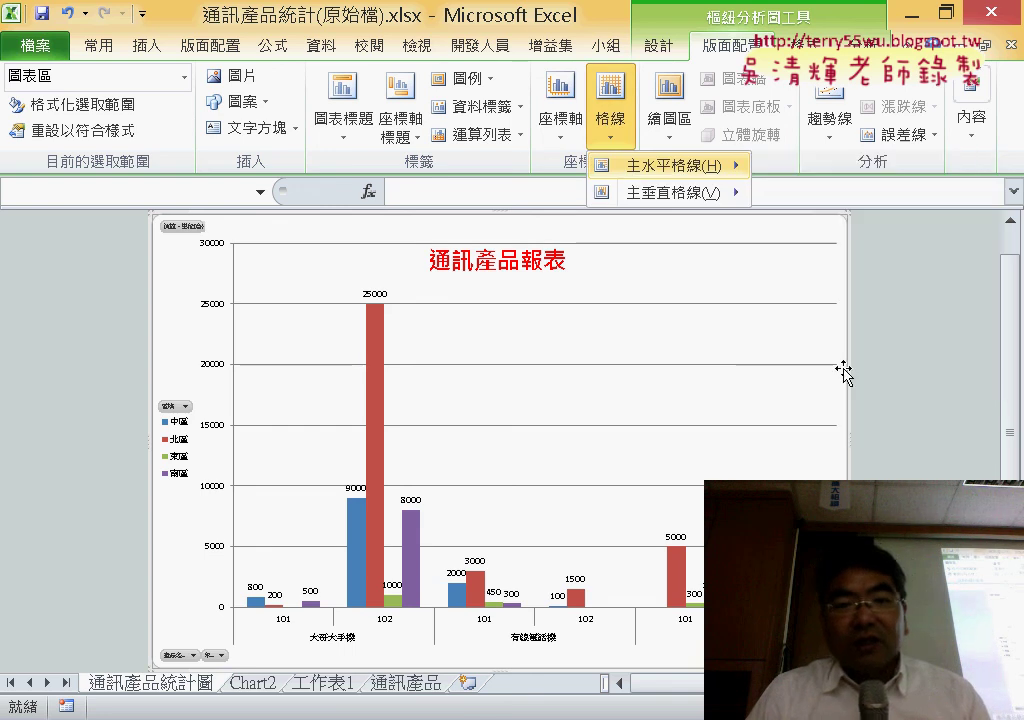
Set Primary Vertical Gridlines to Major Gridlines, after briefly trying minor ones.
{"action": "left_click", "coordinate": [612, 132]}
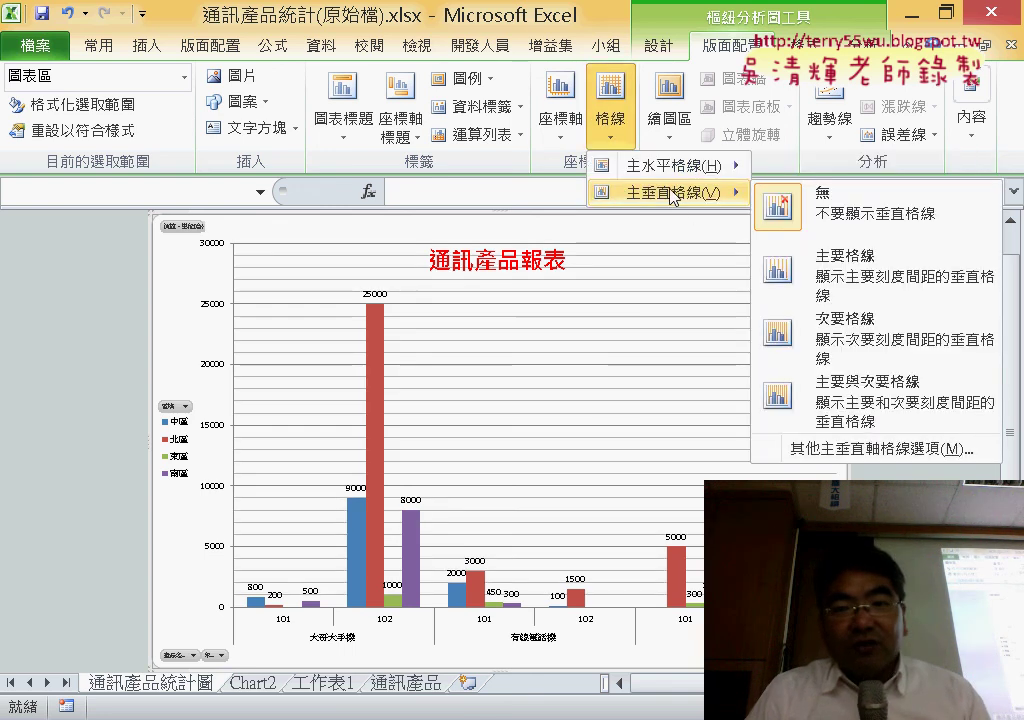
{"action": "left_click", "coordinate": [840, 280]}
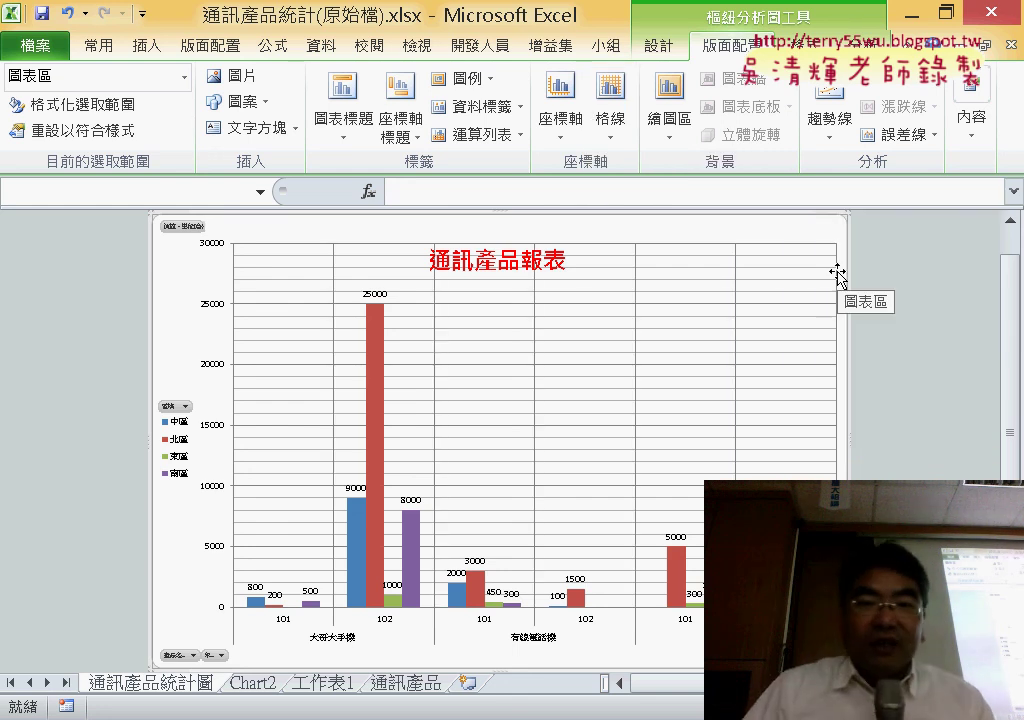
{"action": "left_click", "coordinate": [626, 133]}
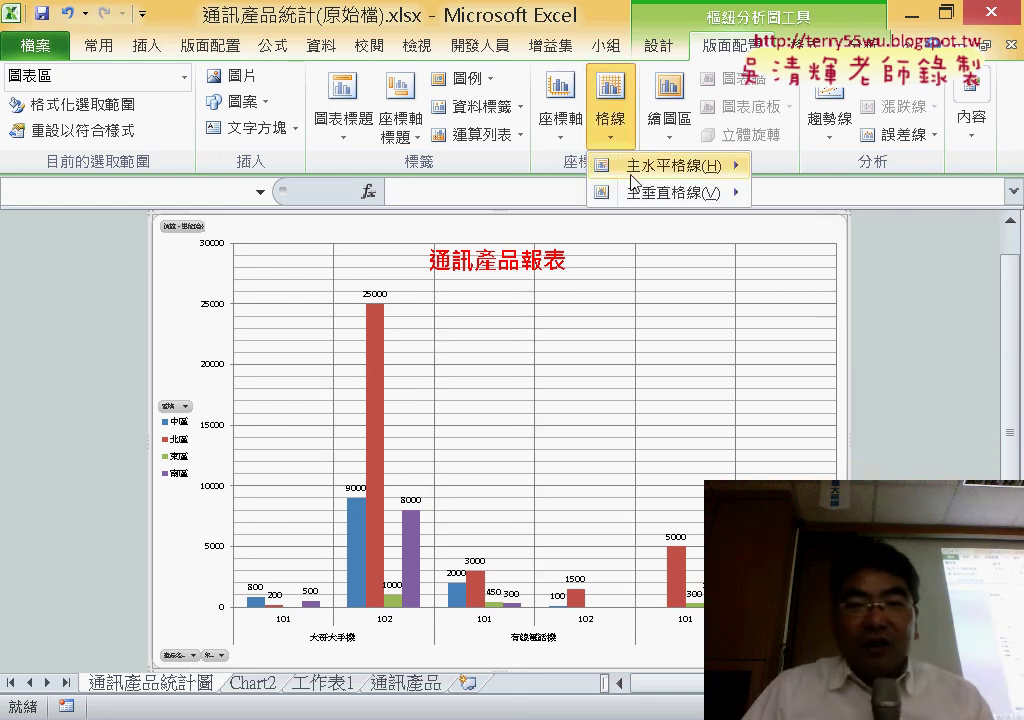
{"action": "mouse_move", "coordinate": [638, 200]}
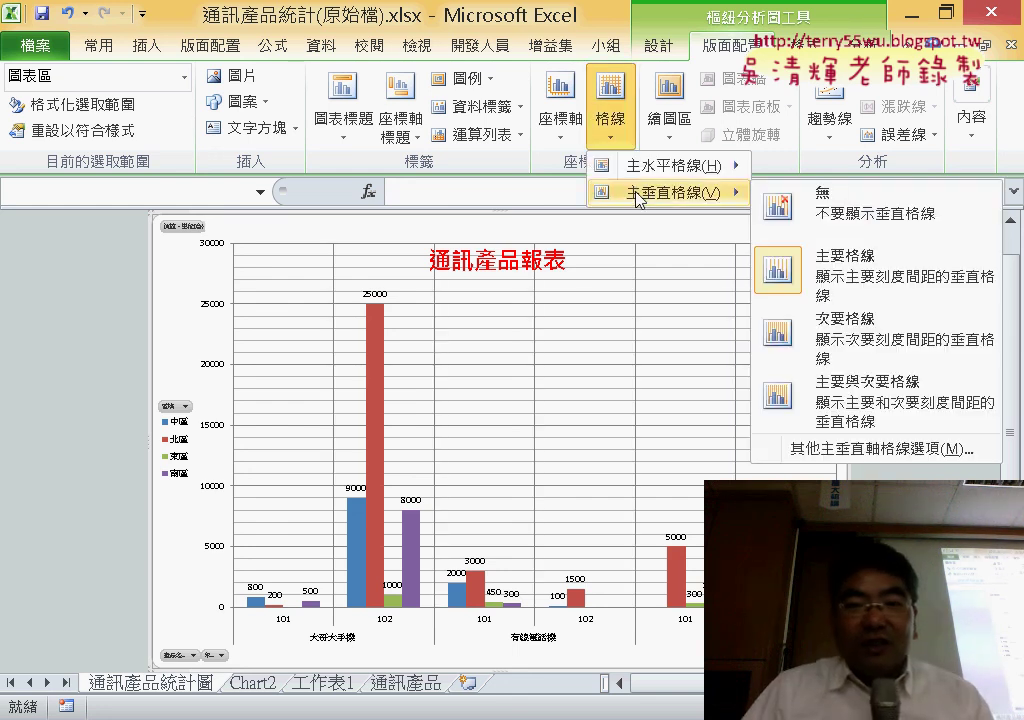
{"action": "left_click", "coordinate": [850, 408]}
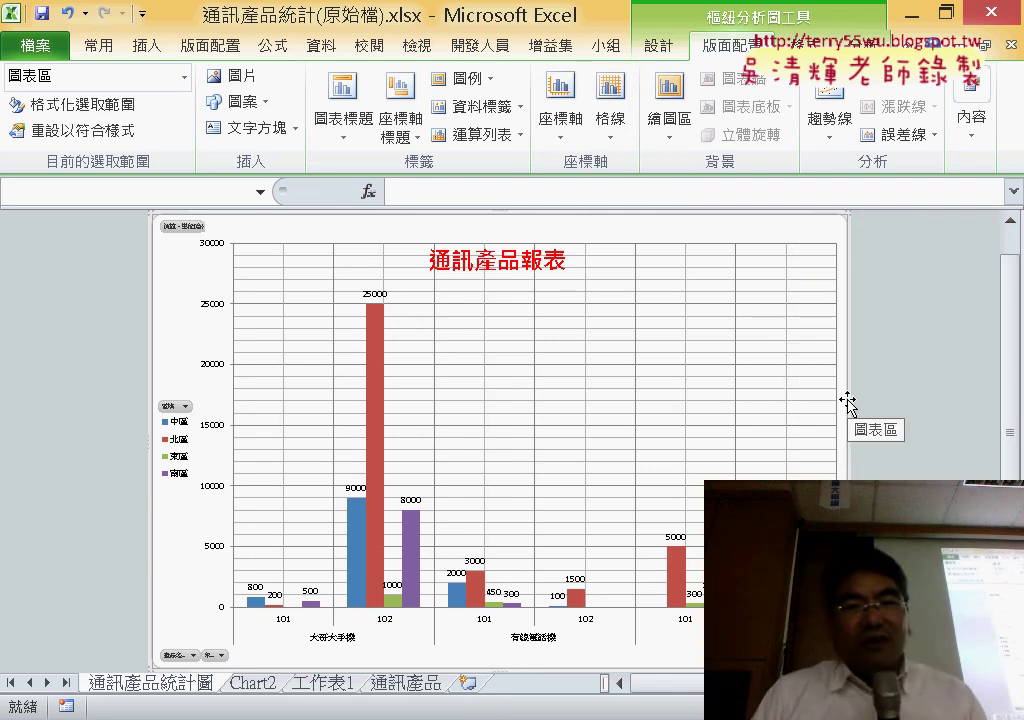
{"action": "left_click", "coordinate": [610, 112]}
{"action": "mouse_move", "coordinate": [646, 196]}
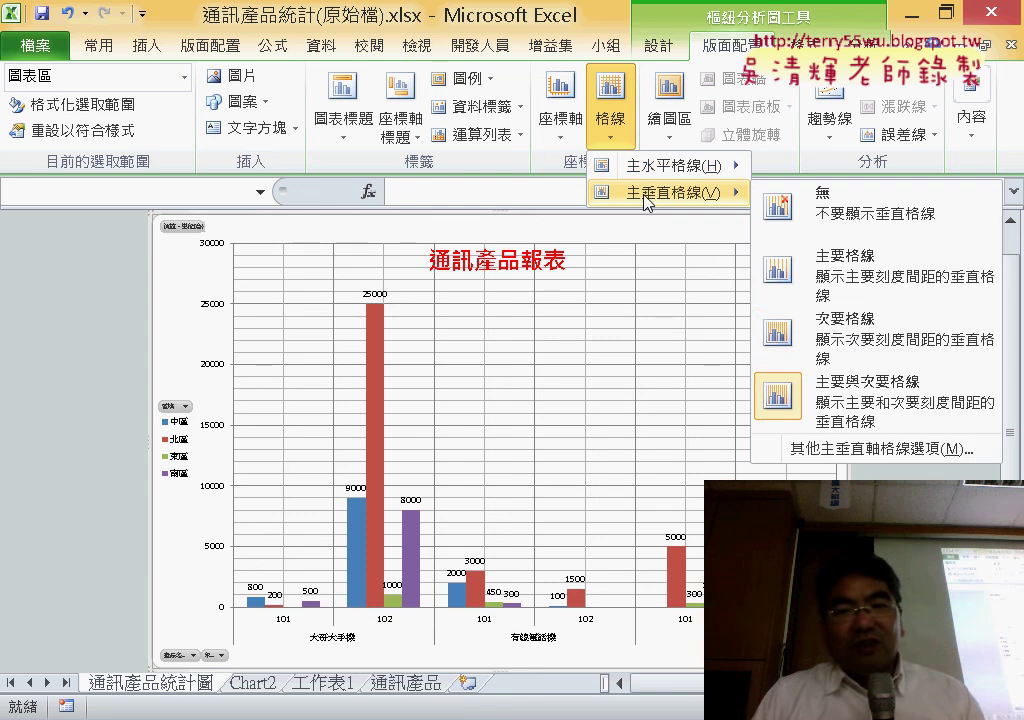
{"action": "left_click", "coordinate": [859, 292]}
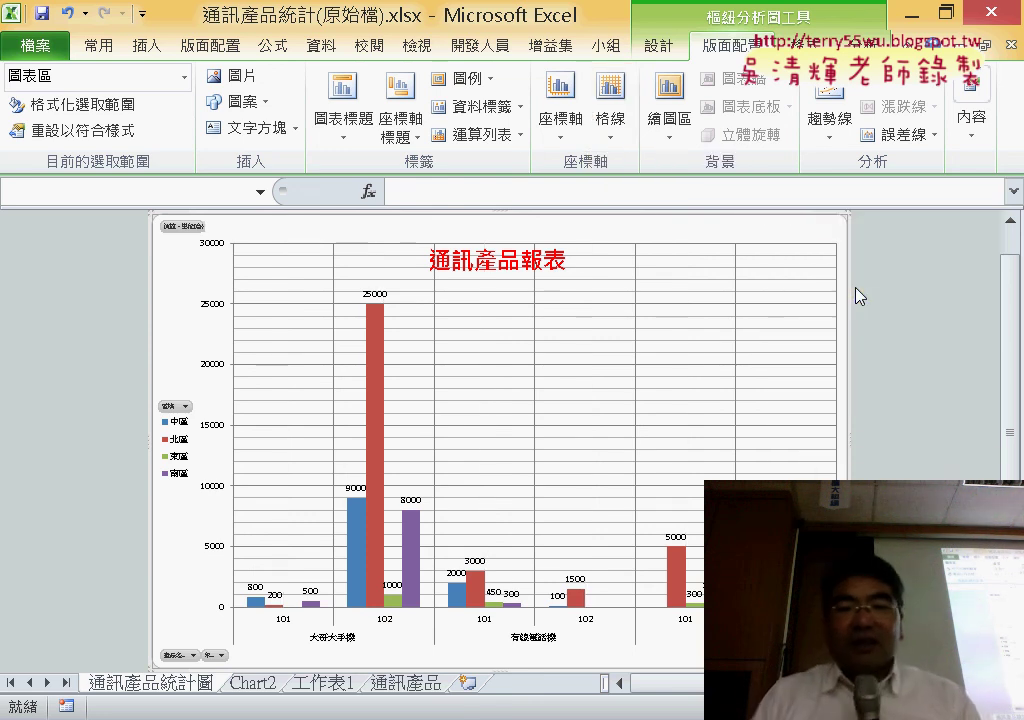
{"action": "key", "text": "alt+Tab"}
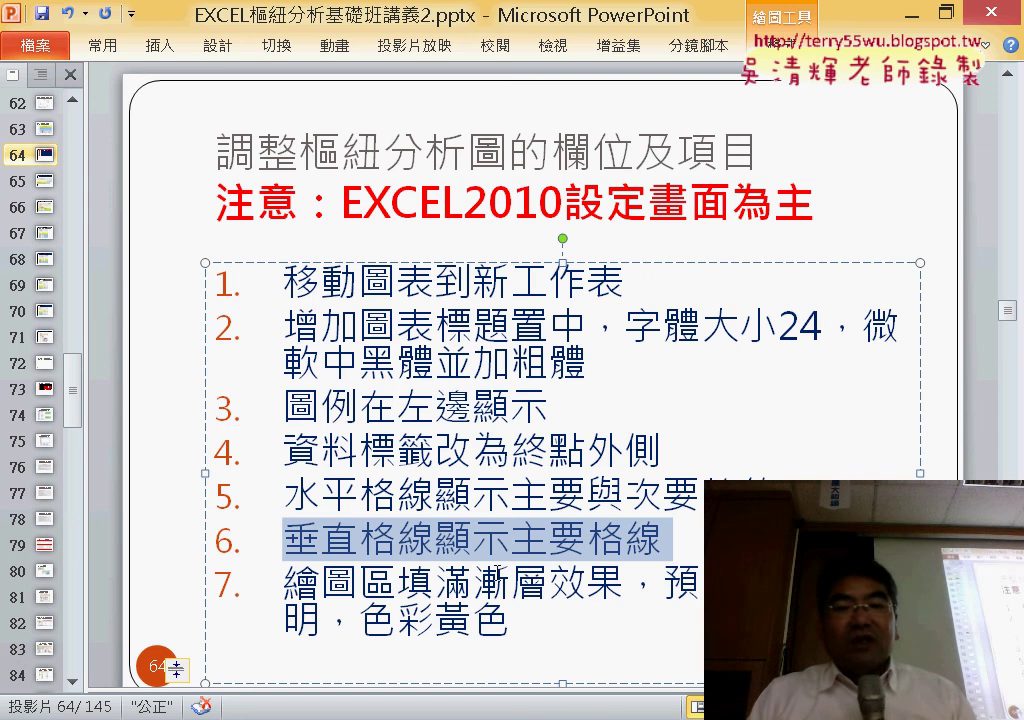
Highlight the gradient fill step, show slide 63's finished chart, then return to Excel.
{"action": "left_click_drag", "start_coordinate": [475, 582], "coordinate": [622, 582]}
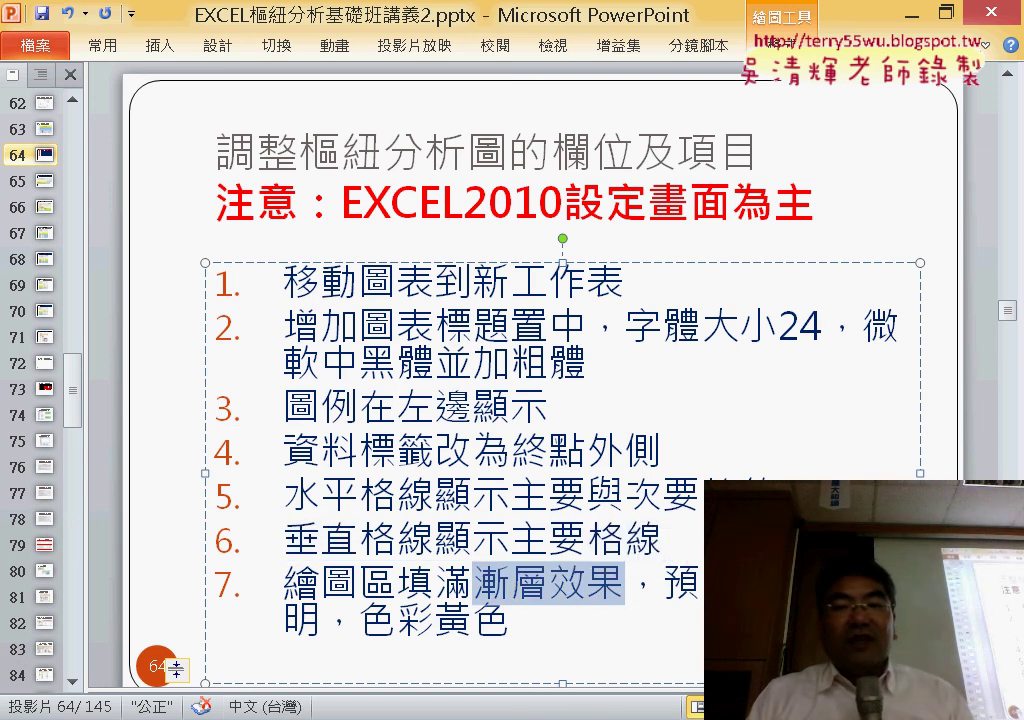
{"action": "scroll", "coordinate": [693, 375], "scroll_direction": "up", "scroll_amount": 2}
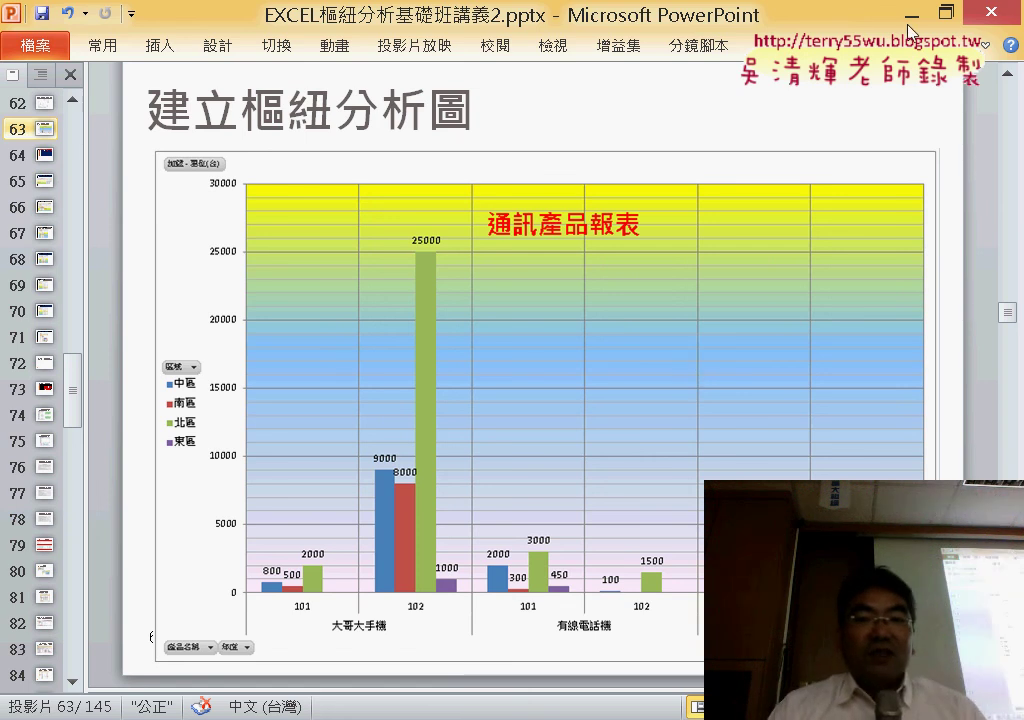
{"action": "key", "text": "alt+Tab"}
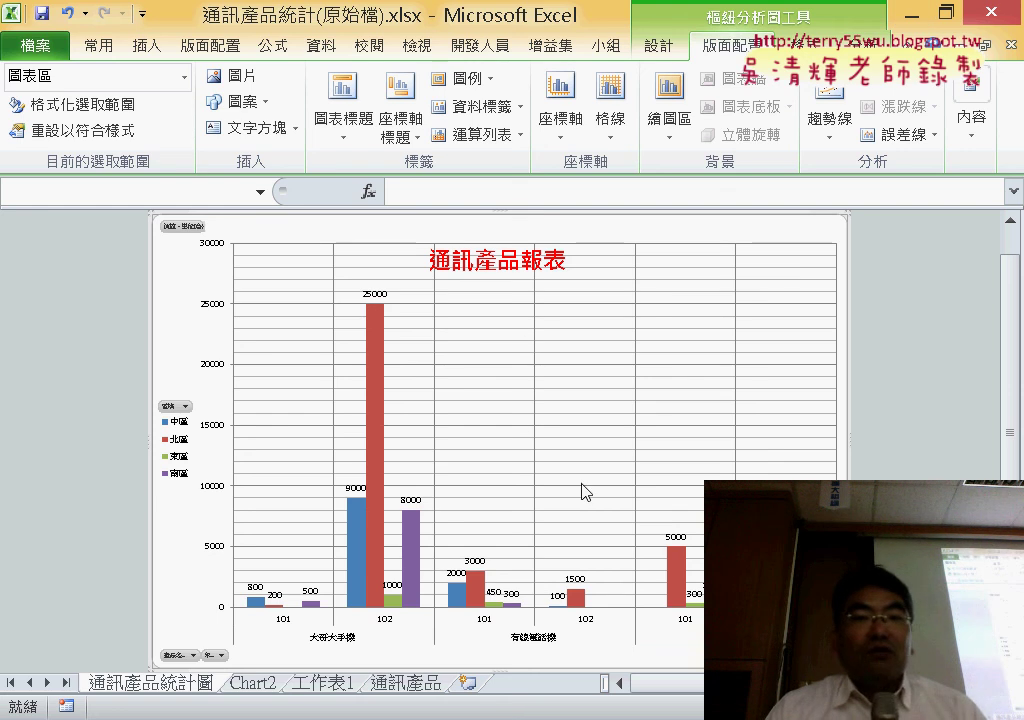
Preview Plot Area > More Plot Area Options, then close it.
{"action": "left_click", "coordinate": [671, 147]}
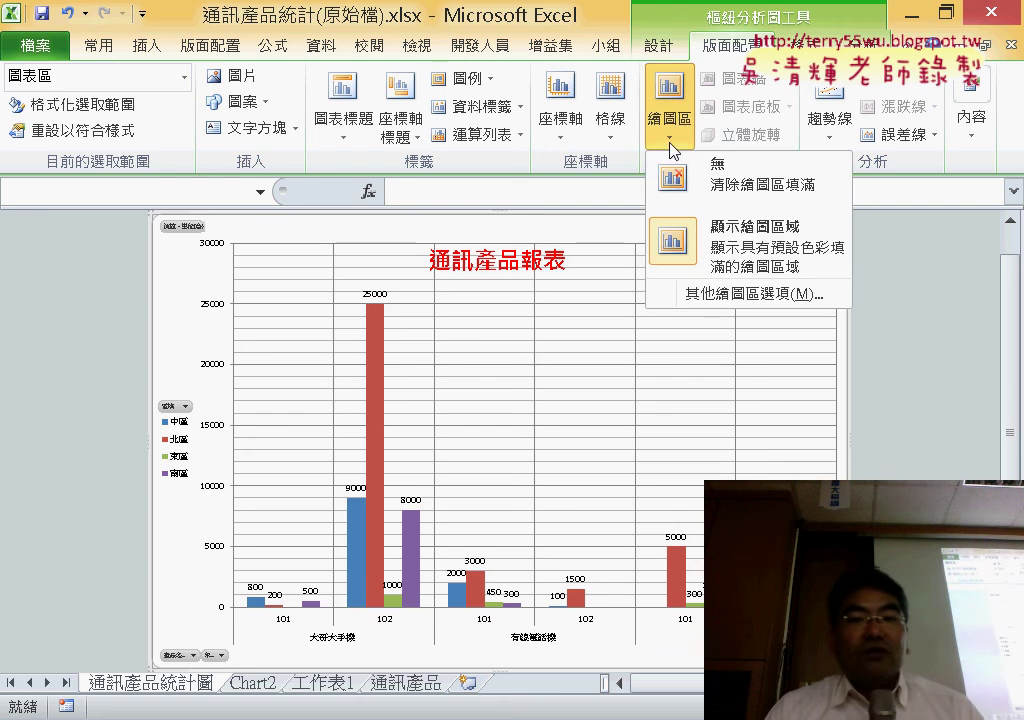
{"action": "left_click", "coordinate": [734, 294]}
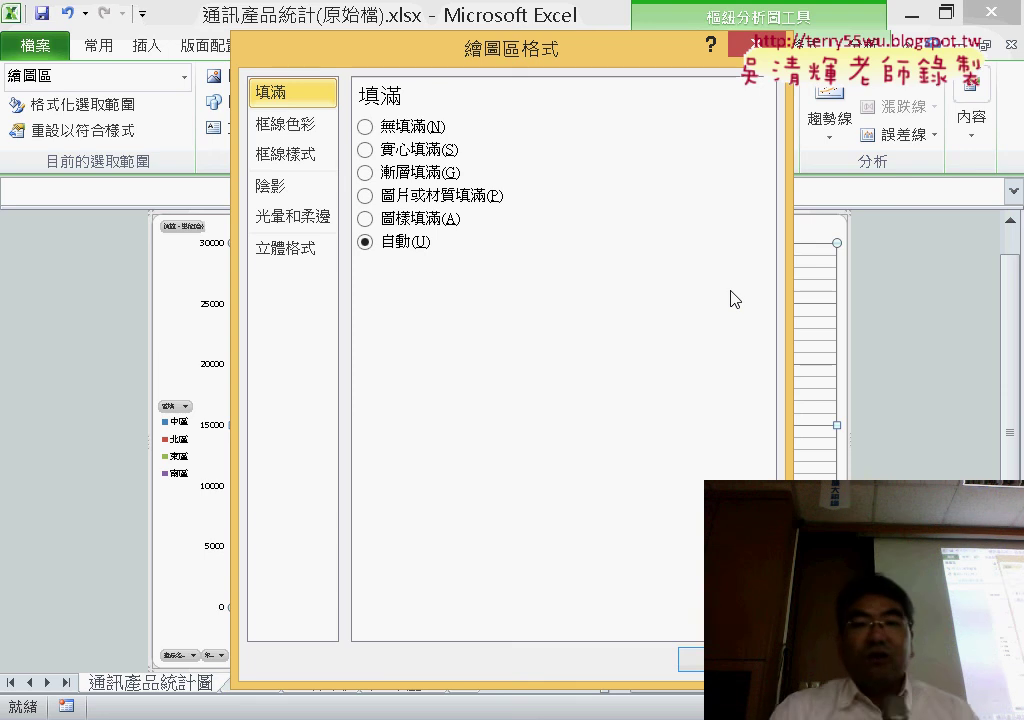
{"action": "key", "text": "Escape"}
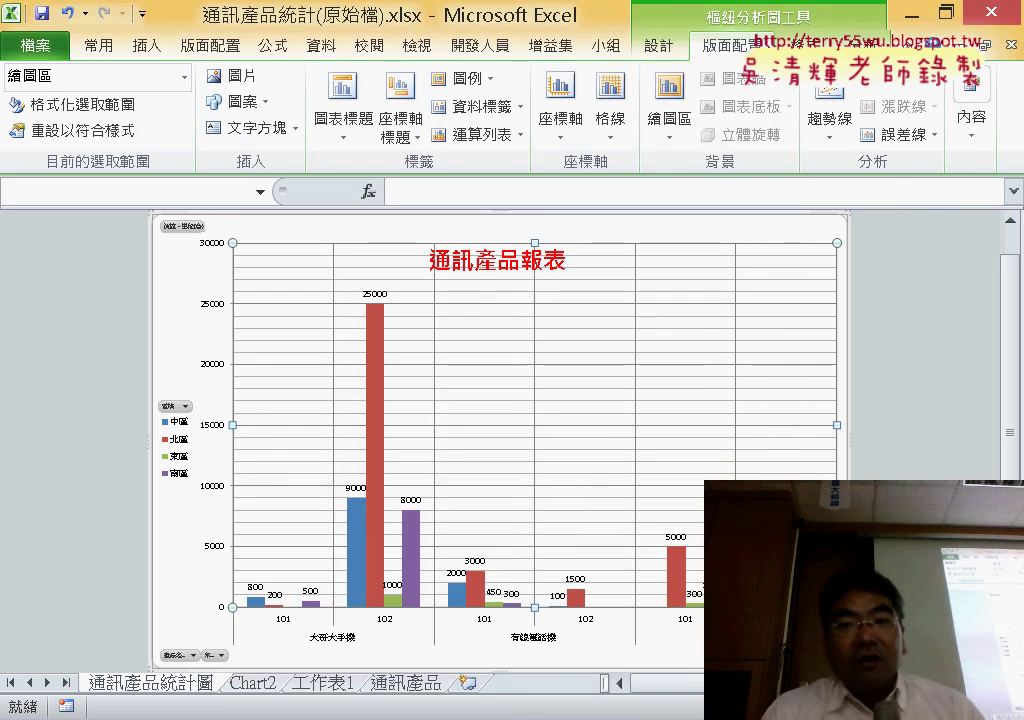
{"action": "left_click", "coordinate": [676, 135]}
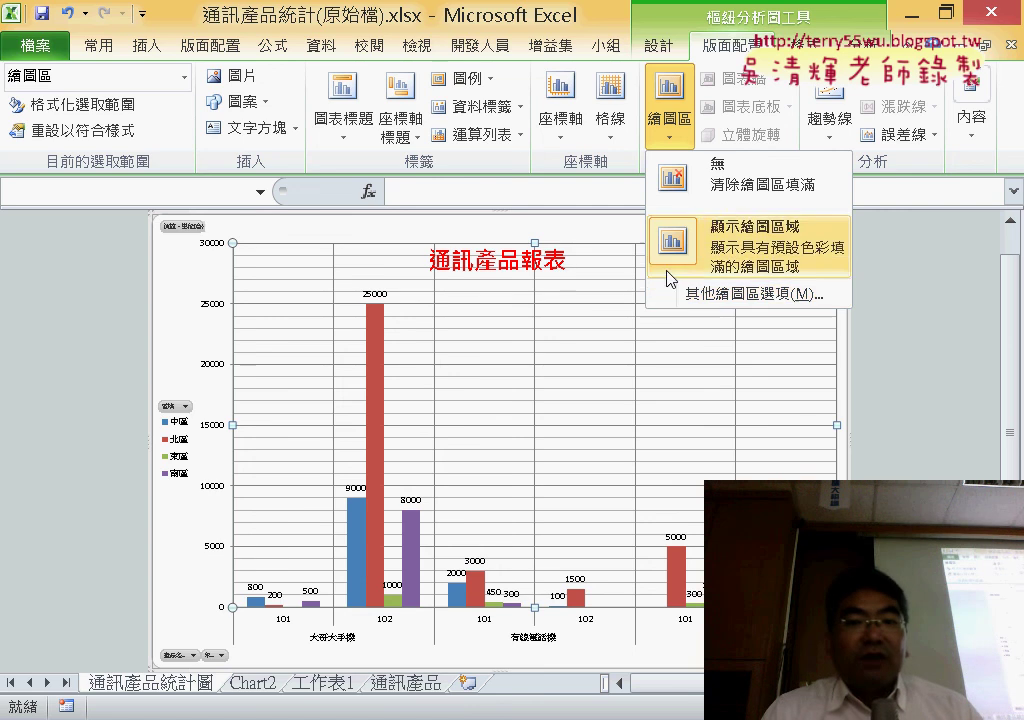
{"action": "left_click", "coordinate": [588, 256]}
Look at the chart area's formatting settings, then open More Plot Area Options.
{"action": "right_click", "coordinate": [521, 356]}
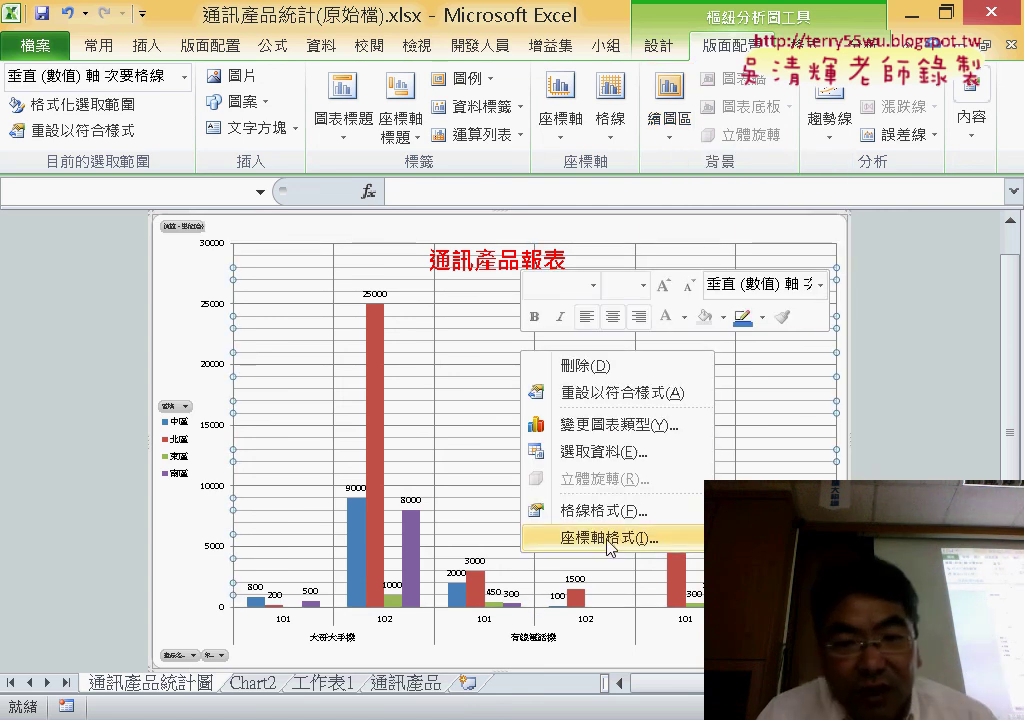
{"action": "left_click", "coordinate": [496, 226]}
{"action": "right_click", "coordinate": [500, 236]}
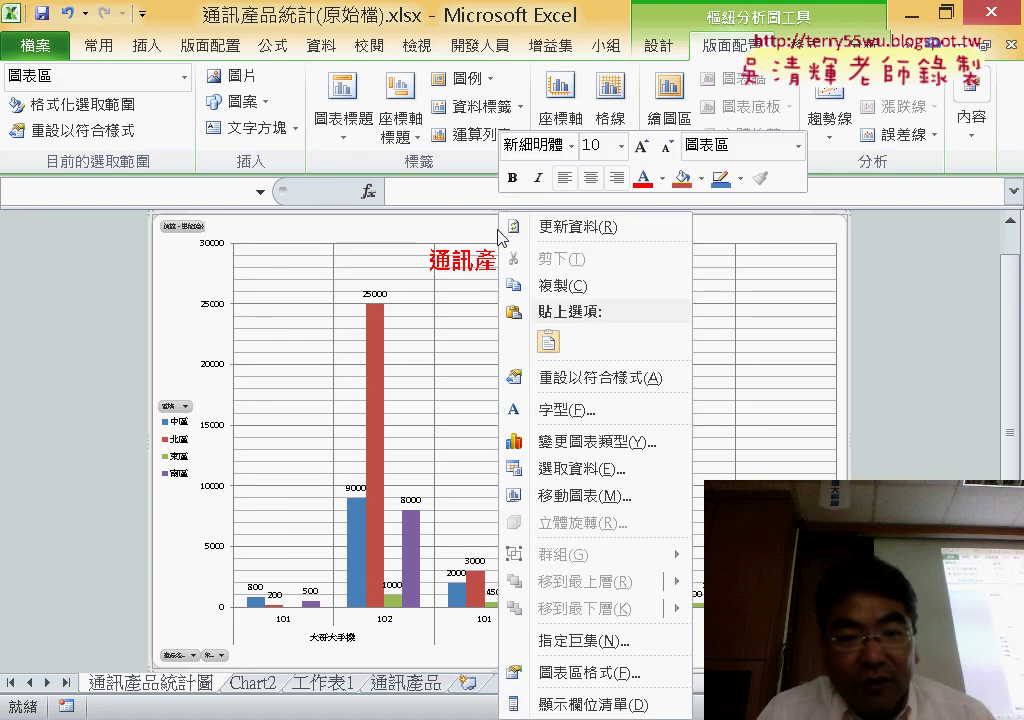
{"action": "left_click", "coordinate": [578, 673]}
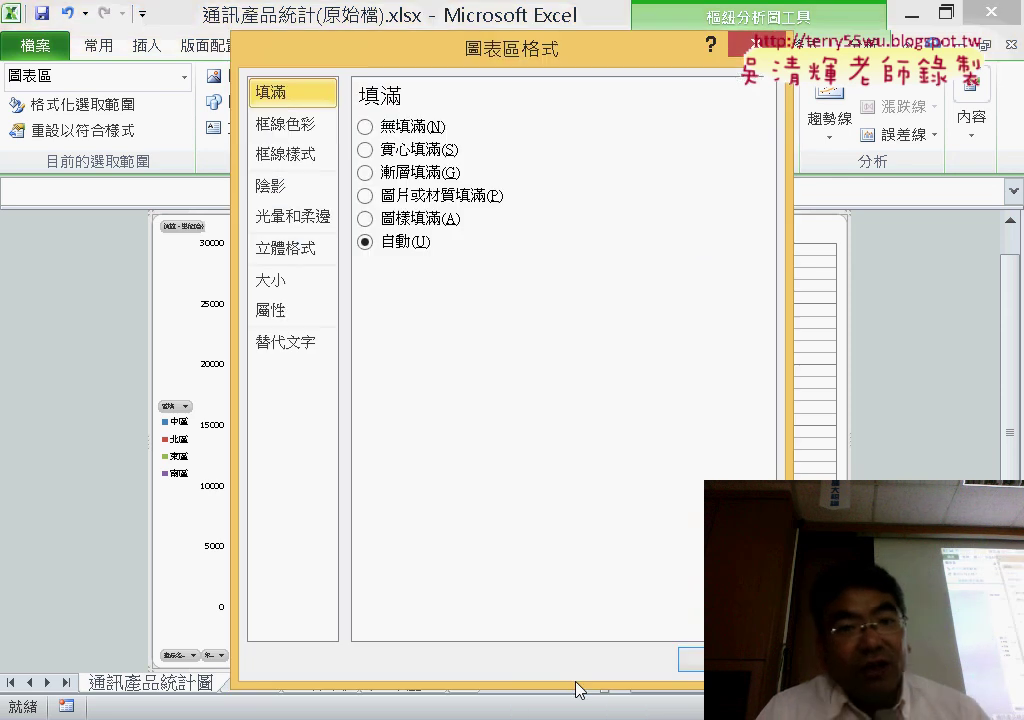
{"action": "left_click", "coordinate": [715, 660]}
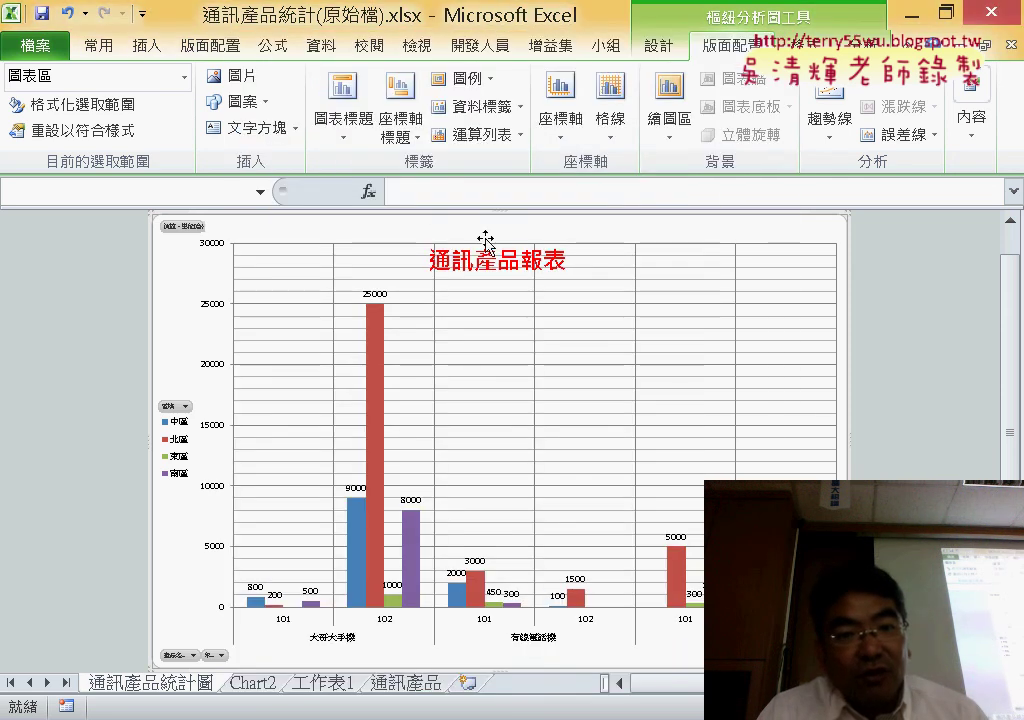
{"action": "right_click", "coordinate": [385, 218]}
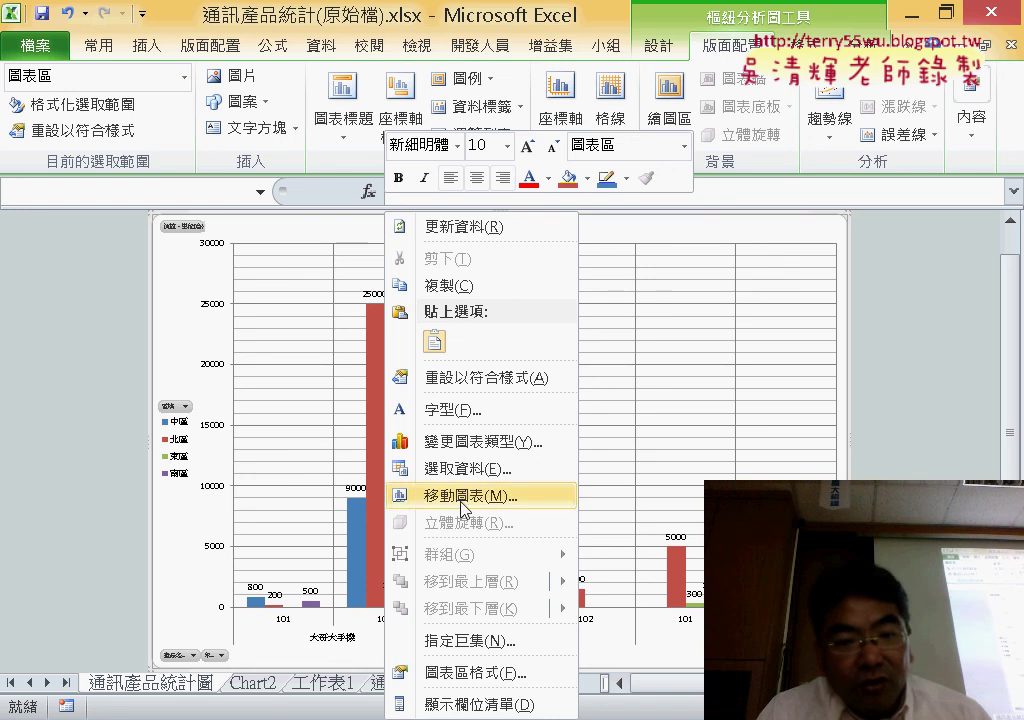
{"action": "left_click", "coordinate": [478, 672]}
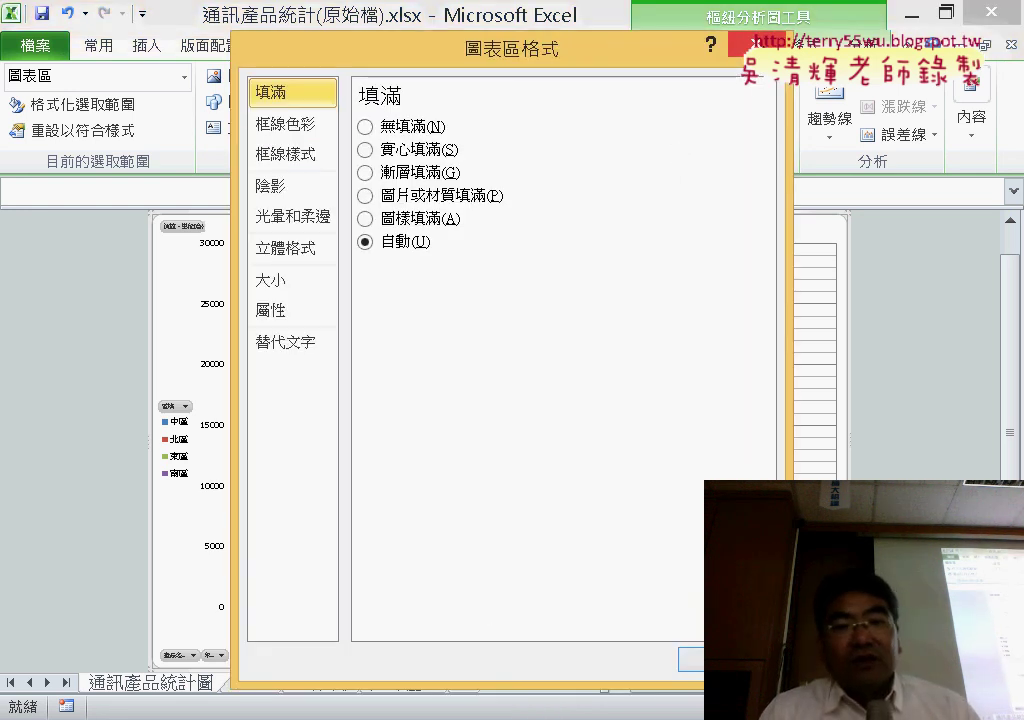
{"action": "left_click", "coordinate": [751, 44]}
{"action": "left_click", "coordinate": [670, 130]}
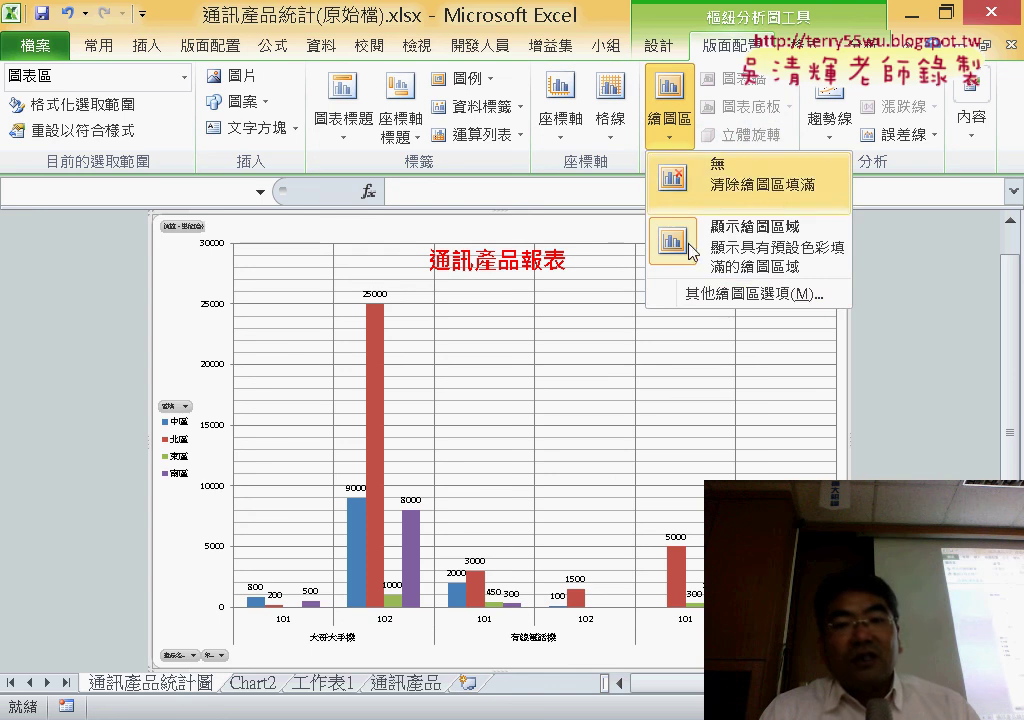
{"action": "left_click", "coordinate": [705, 294]}
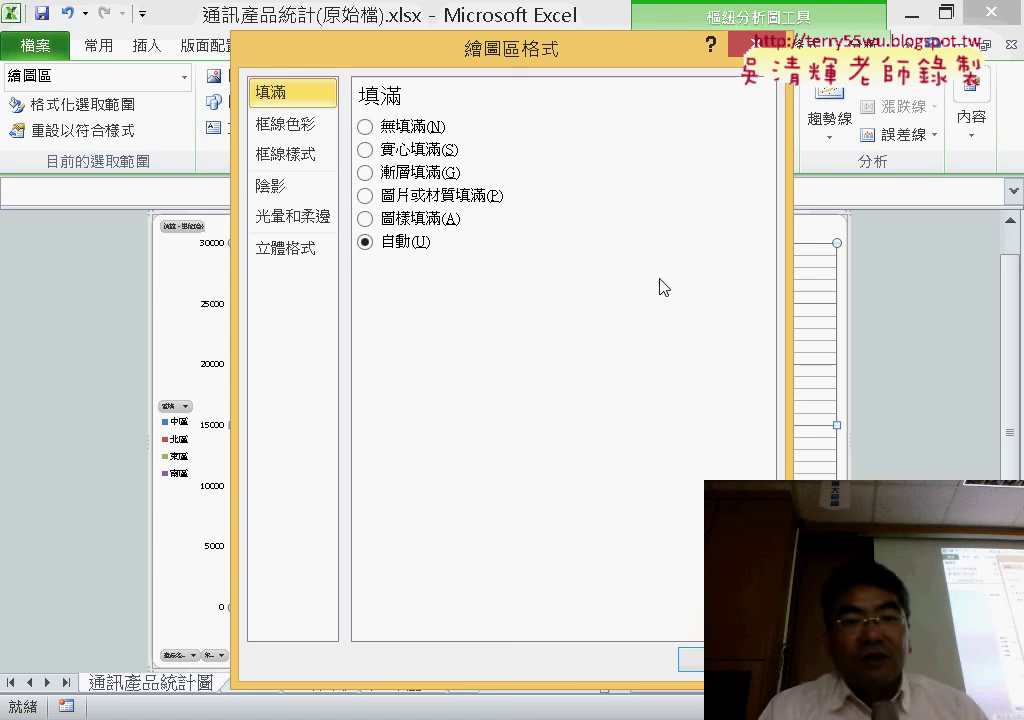
Give the plot area a gradient fill using the light-blue preset.
{"action": "left_click", "coordinate": [365, 172]}
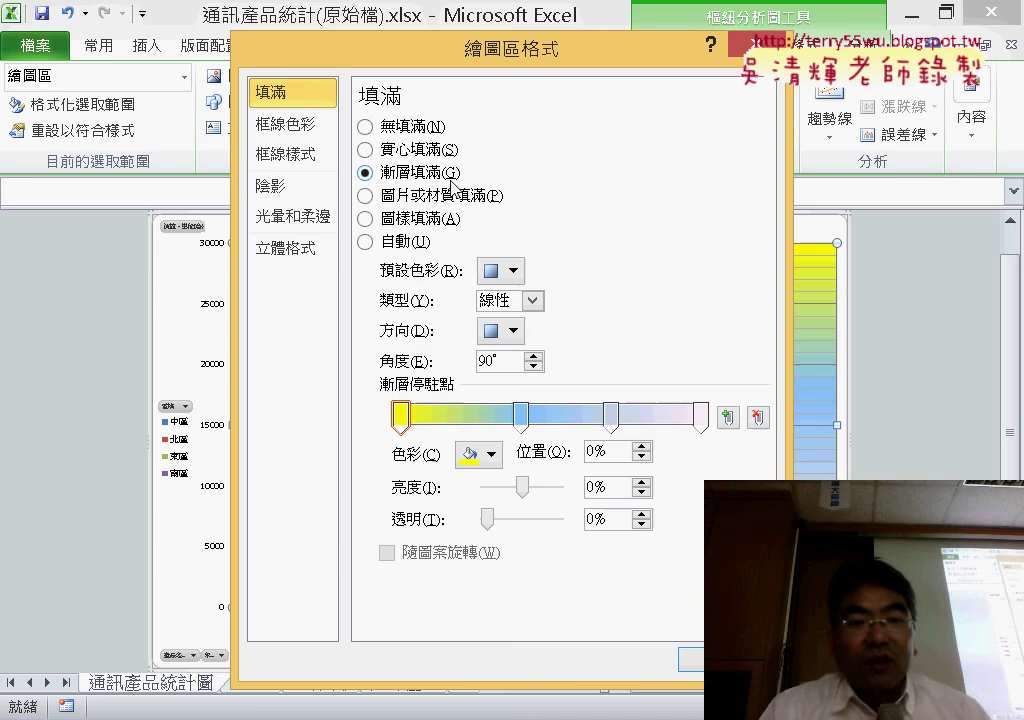
{"action": "left_click", "coordinate": [513, 272]}
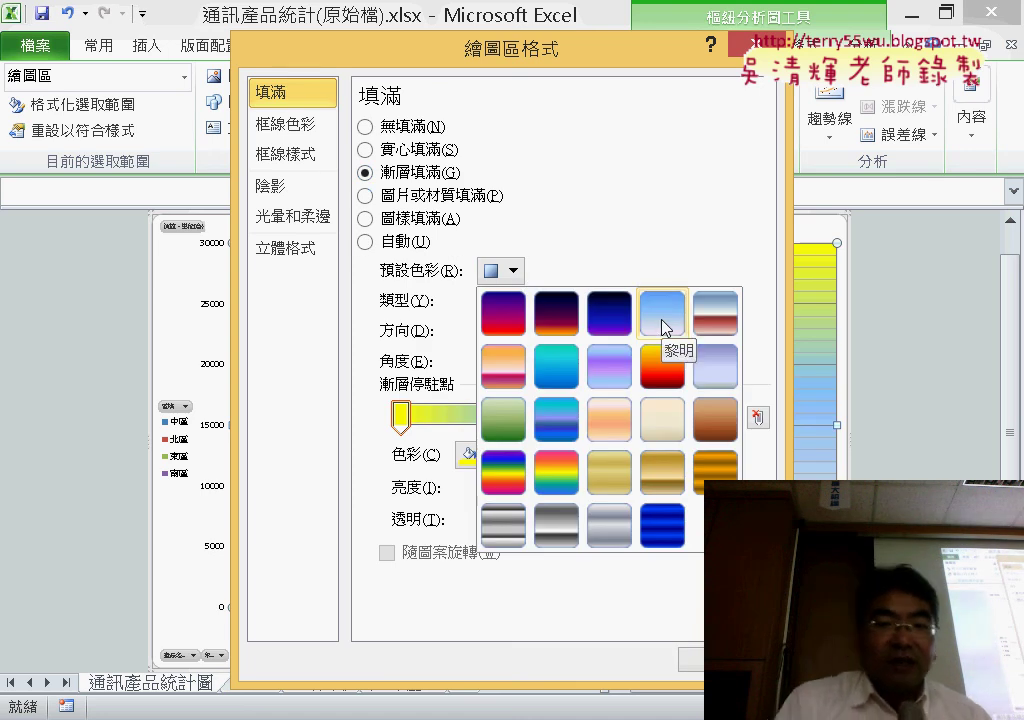
{"action": "left_click", "coordinate": [663, 329]}
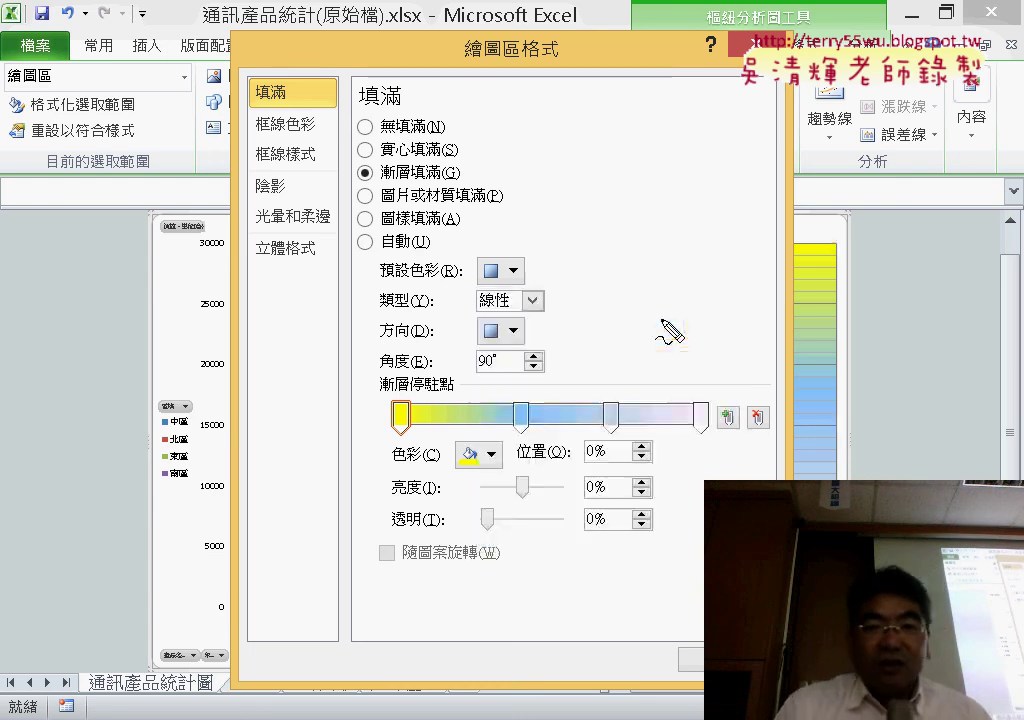
{"action": "left_click_drag", "start_coordinate": [663, 359], "coordinate": [704, 343]}
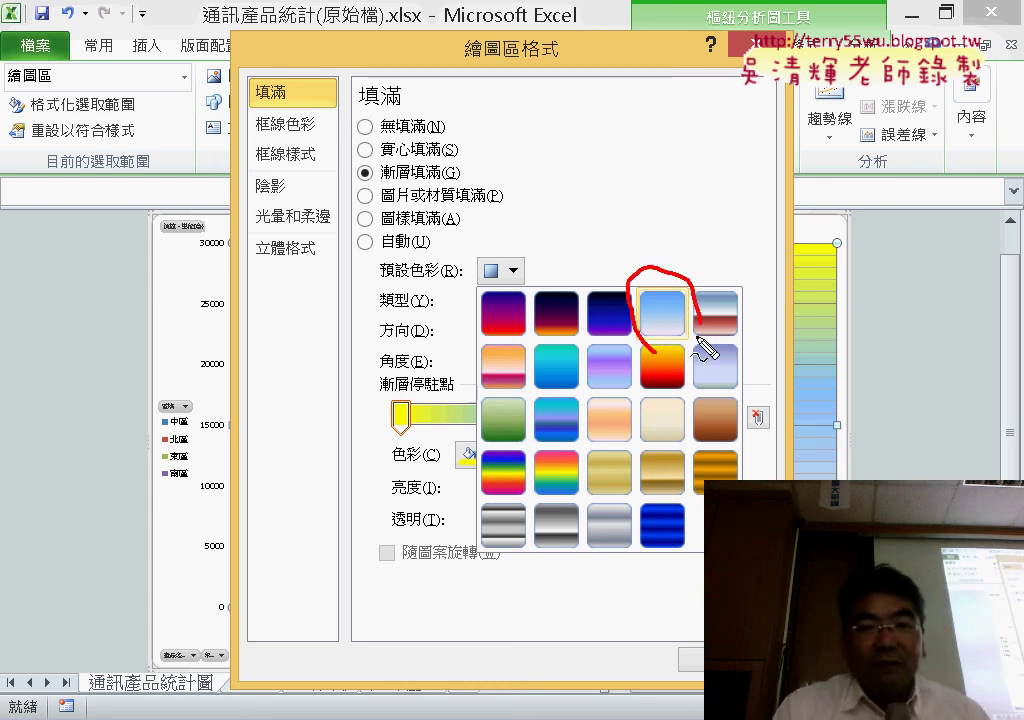
{"action": "key", "text": "Escape"}
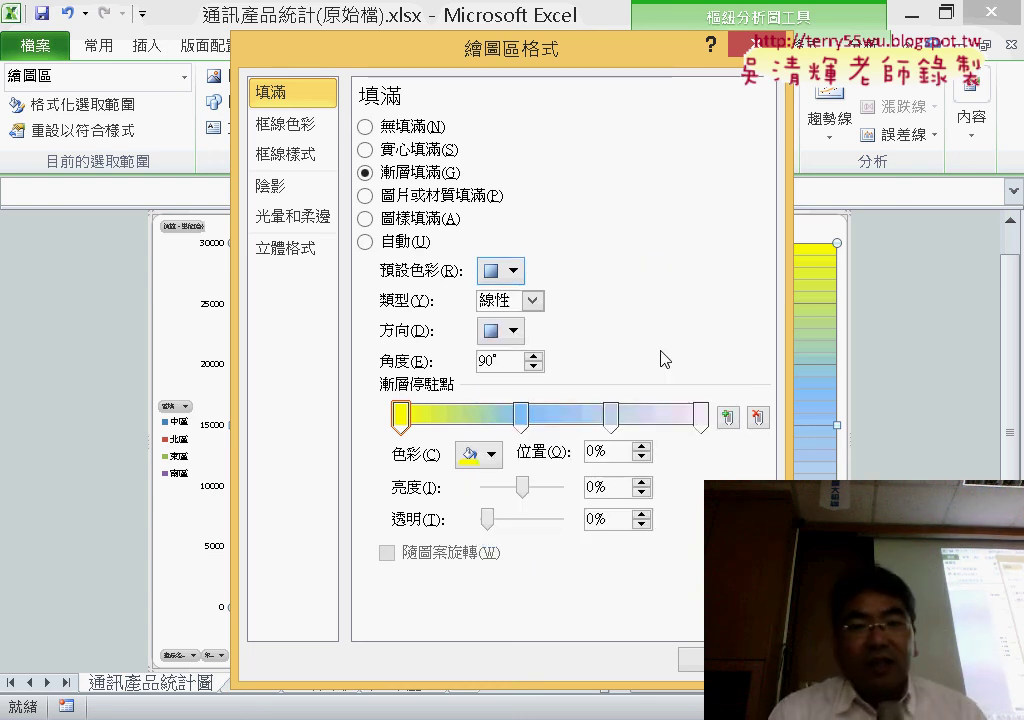
{"action": "left_click", "coordinate": [512, 270]}
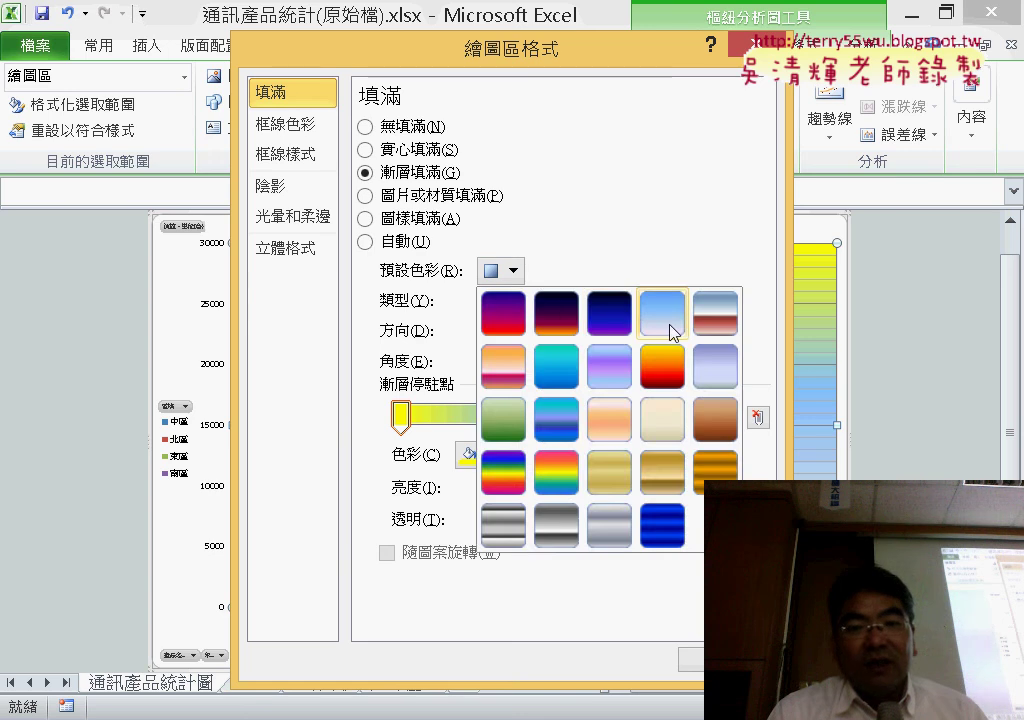
{"action": "left_click", "coordinate": [669, 331]}
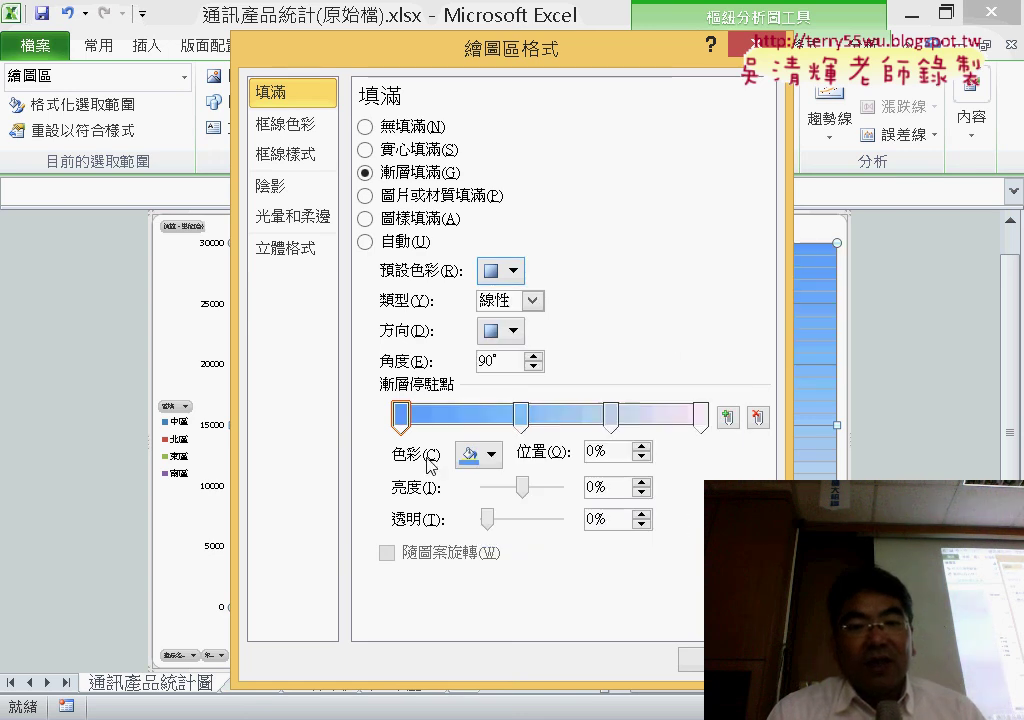
Make the first gradient stop yellow and close Format Plot Area.
{"action": "left_click", "coordinate": [491, 456]}
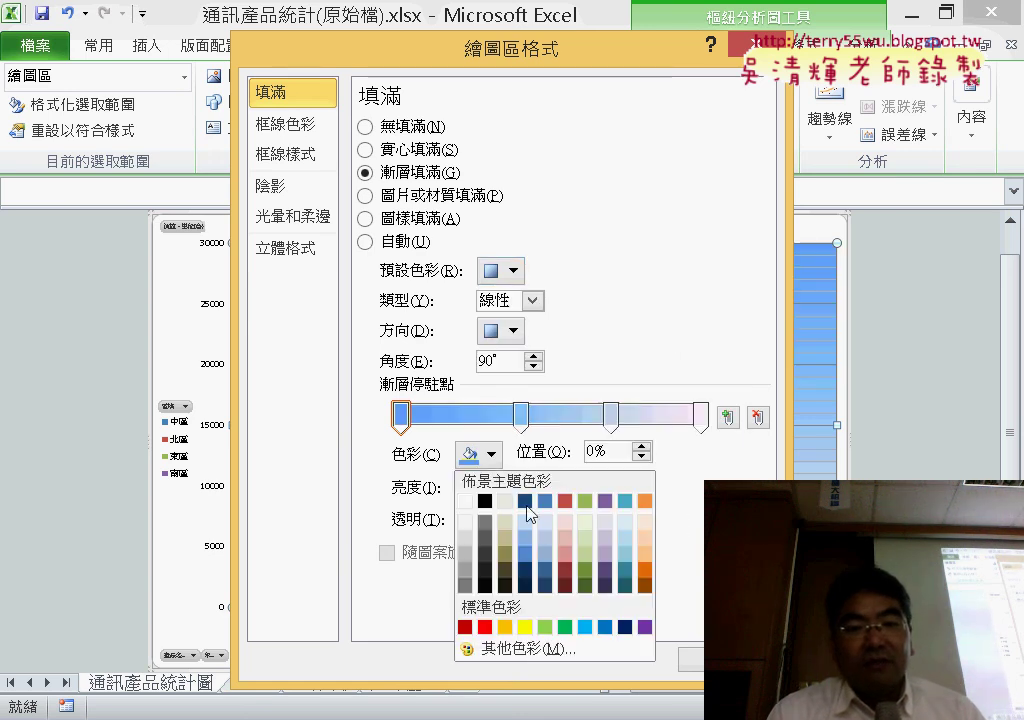
{"action": "left_click", "coordinate": [527, 628]}
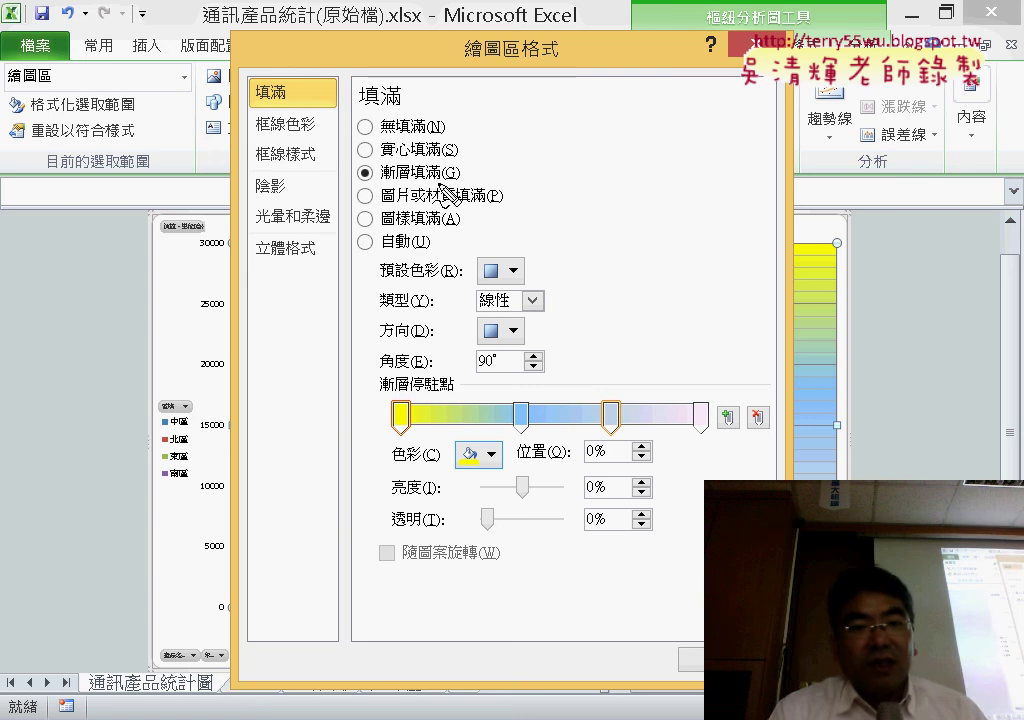
{"action": "left_click_drag", "start_coordinate": [380, 146], "coordinate": [455, 185]}
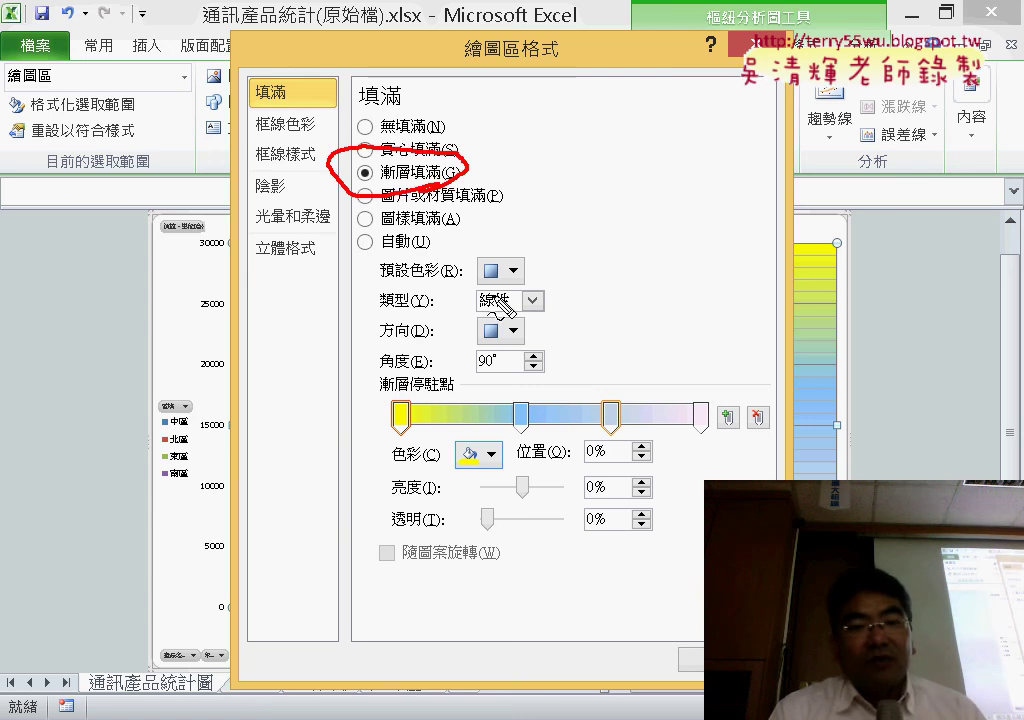
{"action": "left_click_drag", "start_coordinate": [505, 240], "coordinate": [470, 262]}
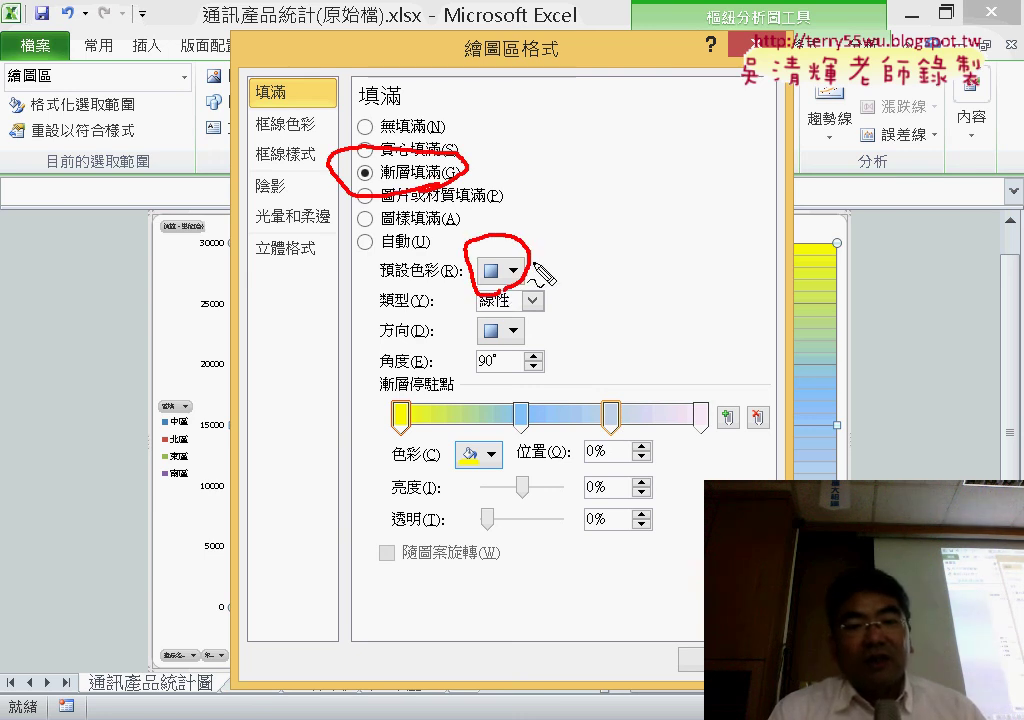
{"action": "left_click_drag", "start_coordinate": [462, 440], "coordinate": [497, 487]}
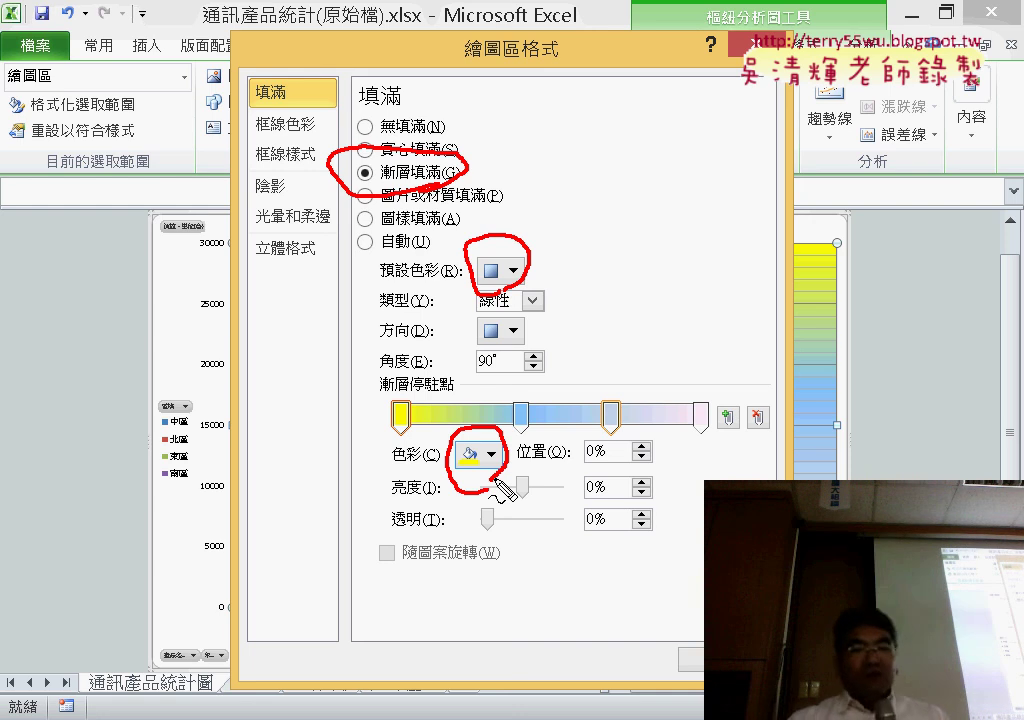
{"action": "key", "text": "Escape"}
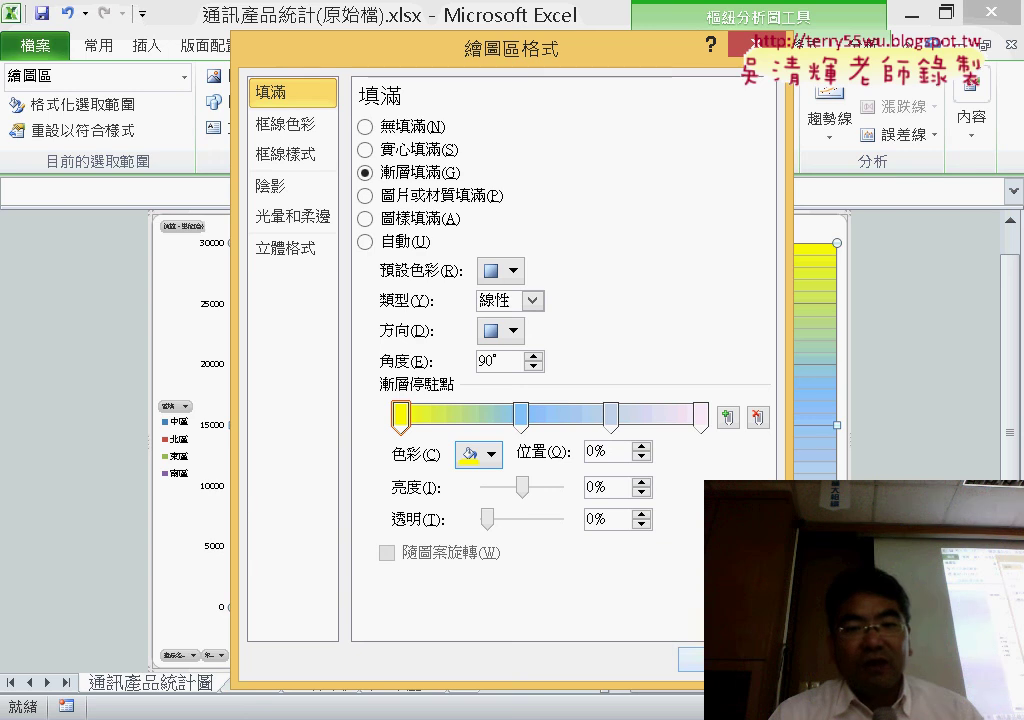
{"action": "key", "text": "Return"}
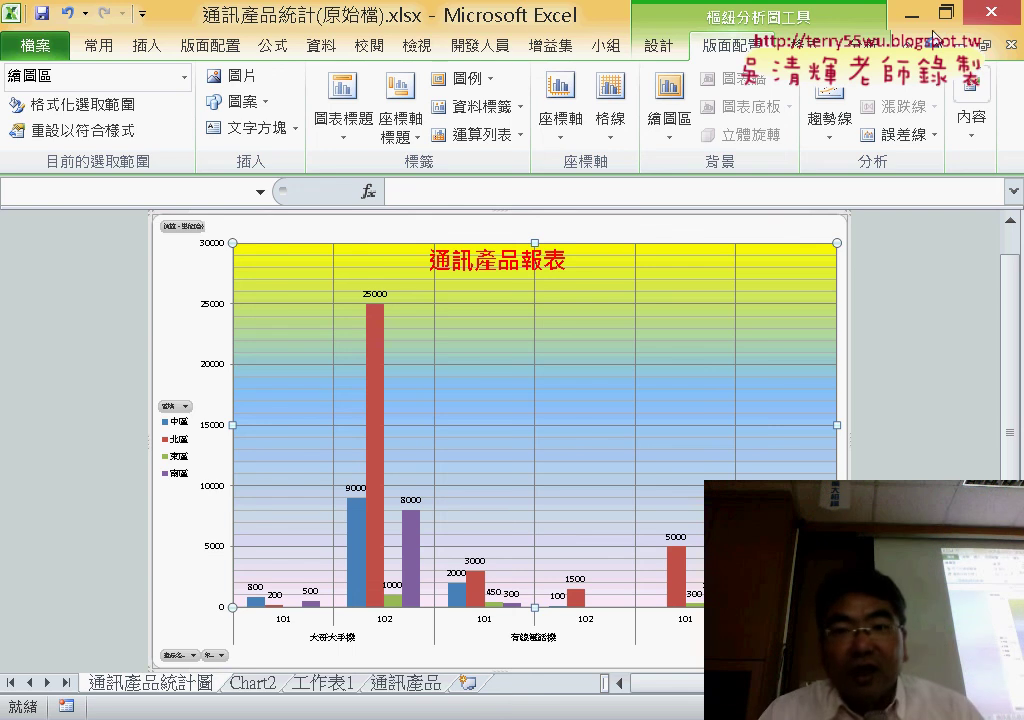
{"action": "left_click", "coordinate": [962, 45]}
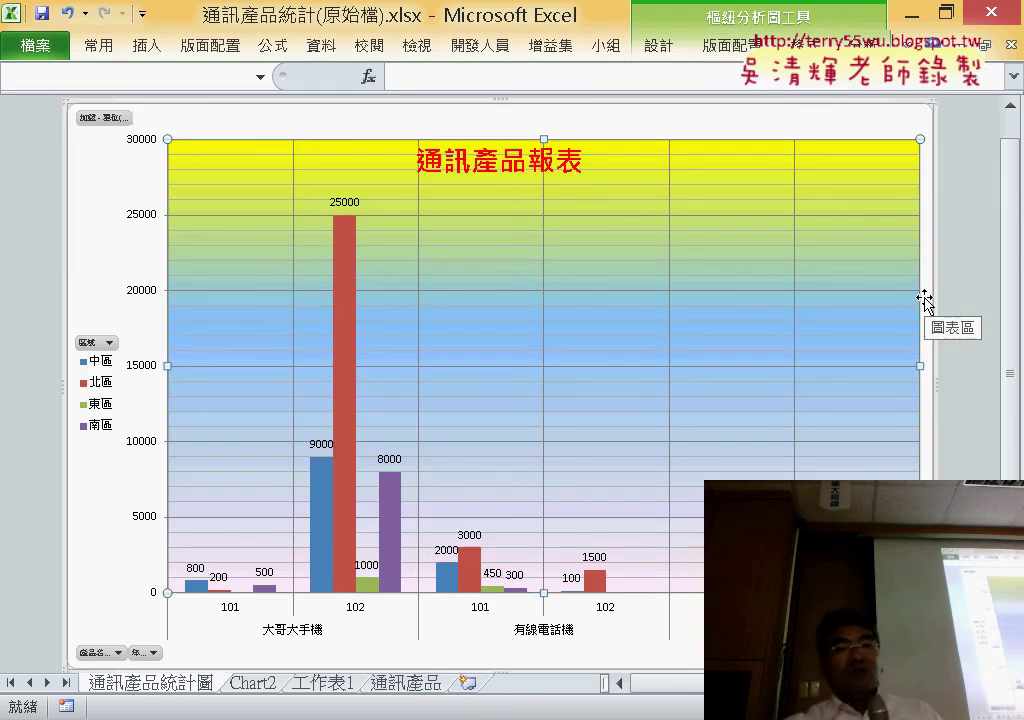
{"action": "left_click", "coordinate": [761, 114]}
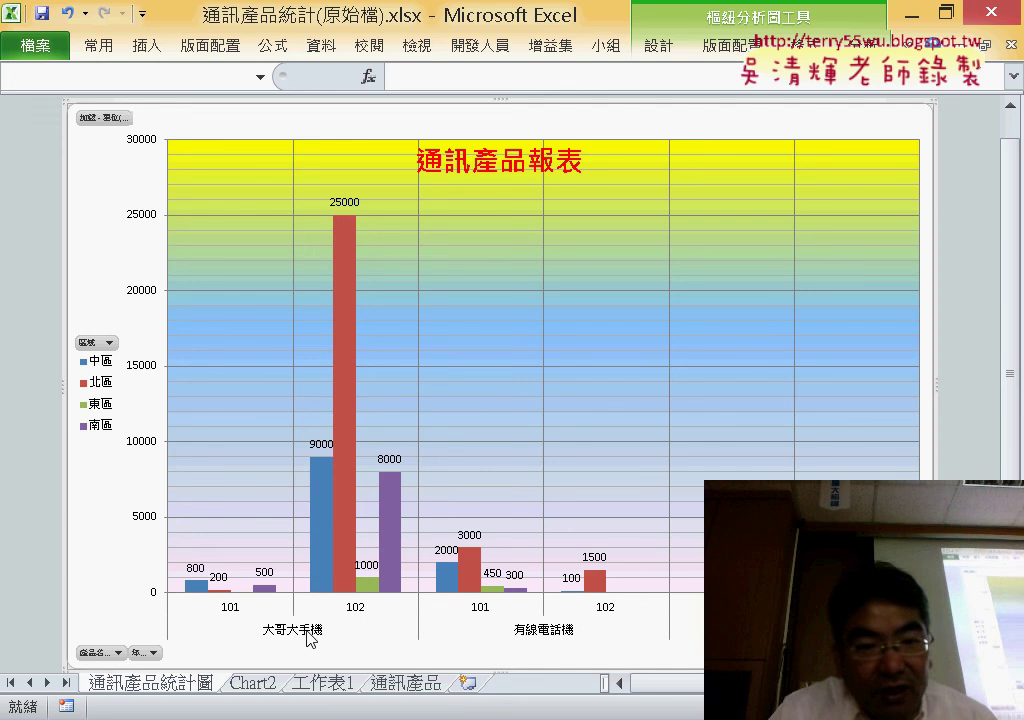
{"action": "left_click", "coordinate": [308, 636]}
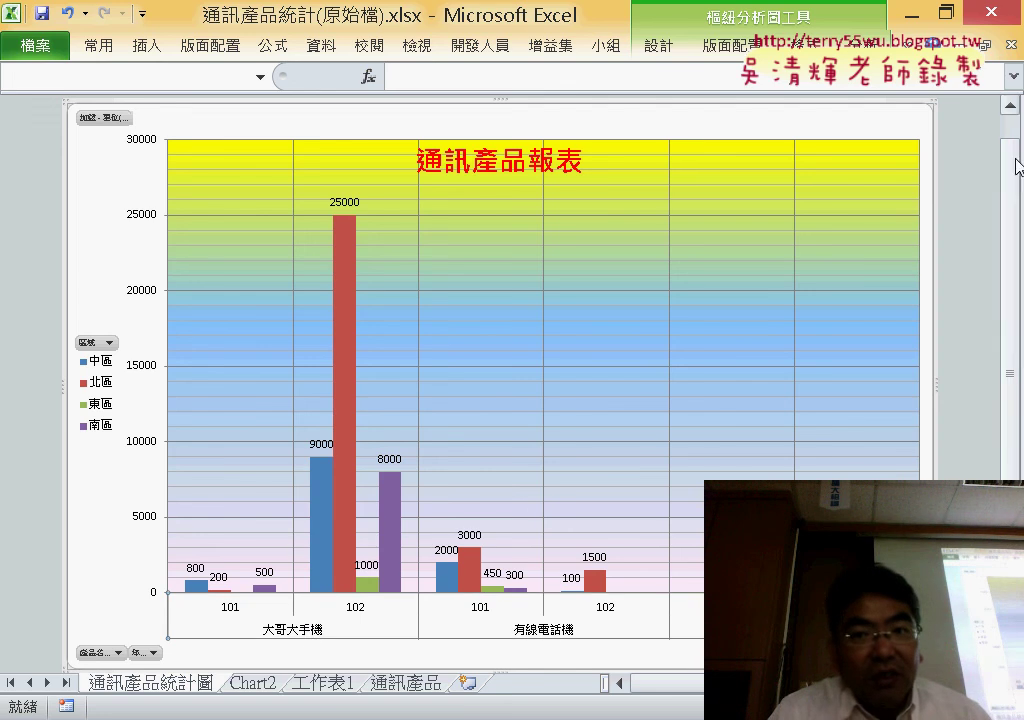
{"action": "left_click", "coordinate": [935, 44]}
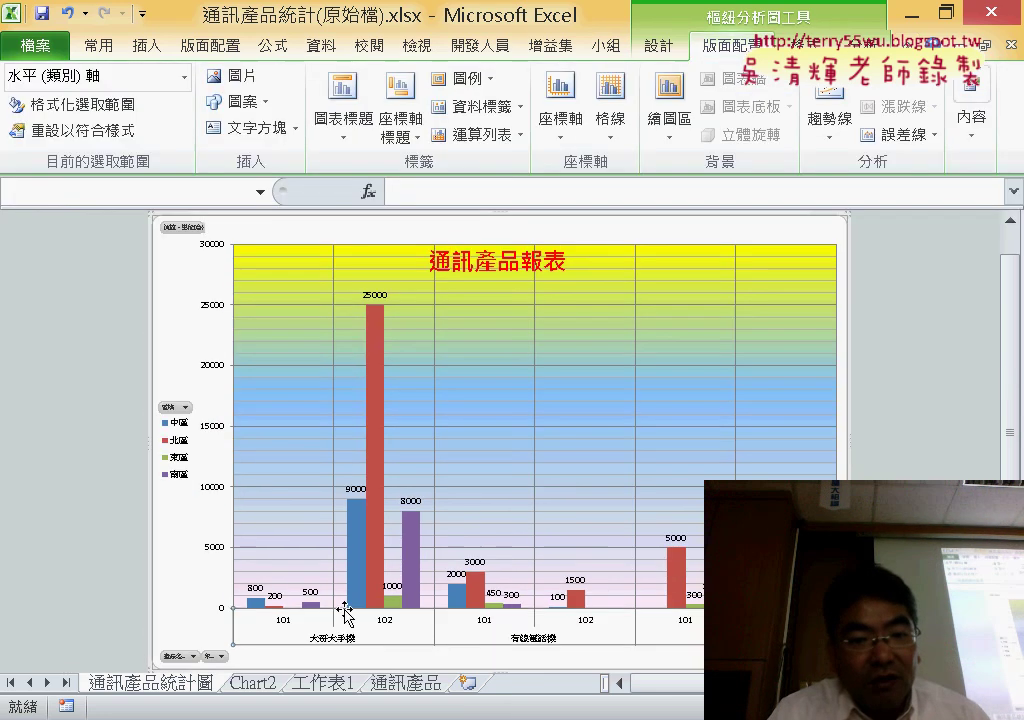
{"action": "right_click", "coordinate": [336, 646]}
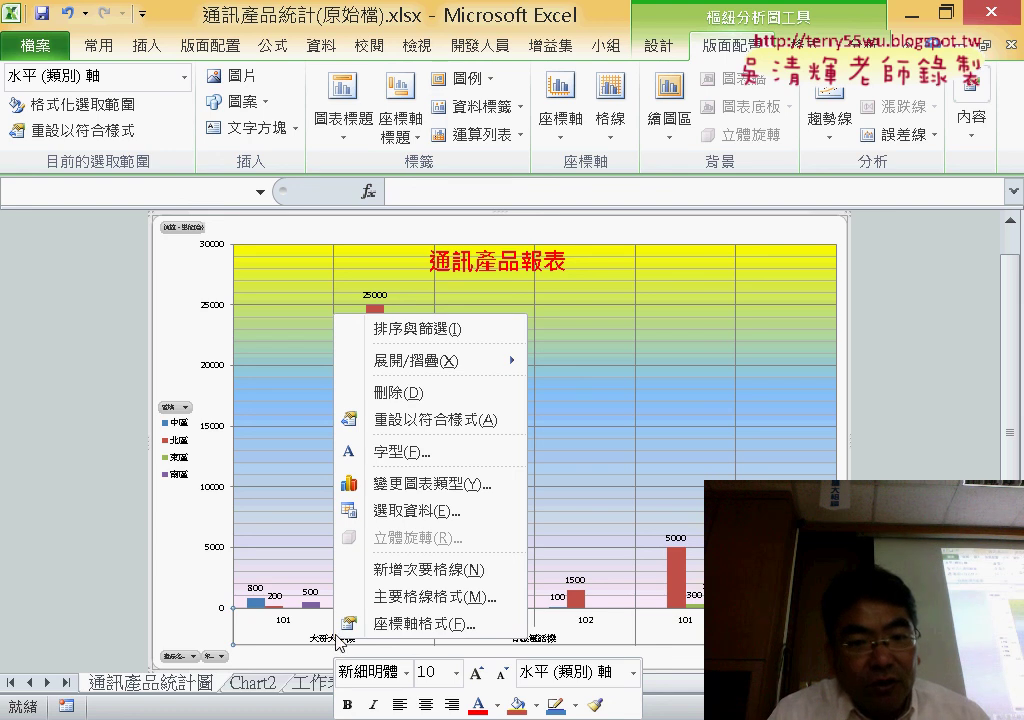
{"action": "left_click", "coordinate": [424, 624]}
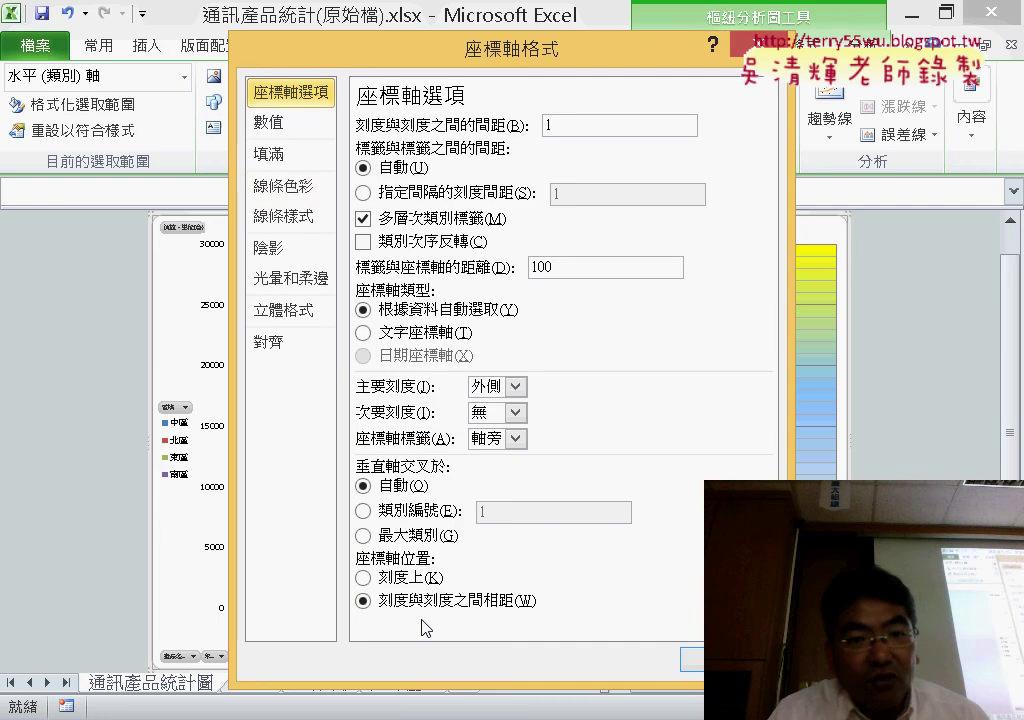
{"action": "left_click", "coordinate": [304, 132]}
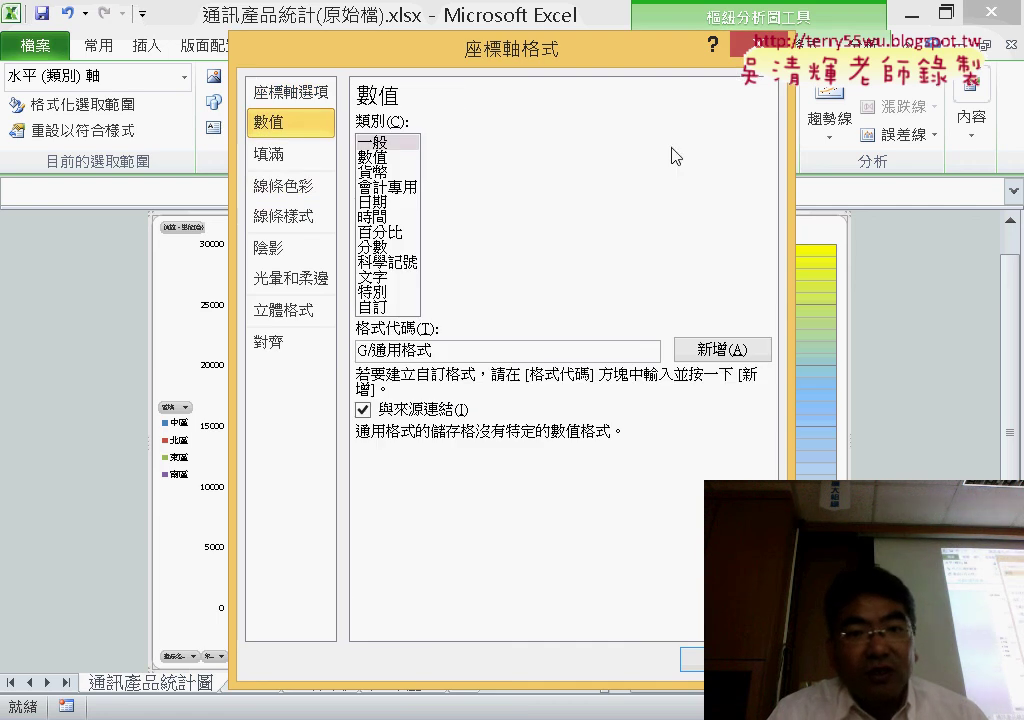
{"action": "left_click", "coordinate": [712, 660]}
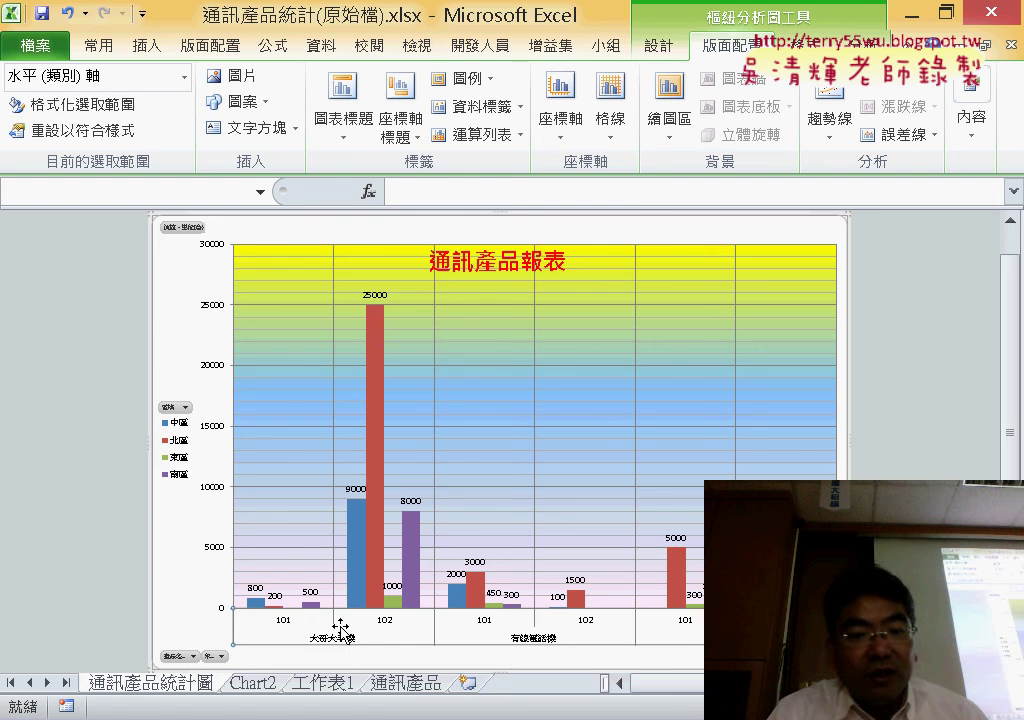
Set the category axis labels' font size to 14 in the 字型 dialog.
{"action": "right_click", "coordinate": [389, 622]}
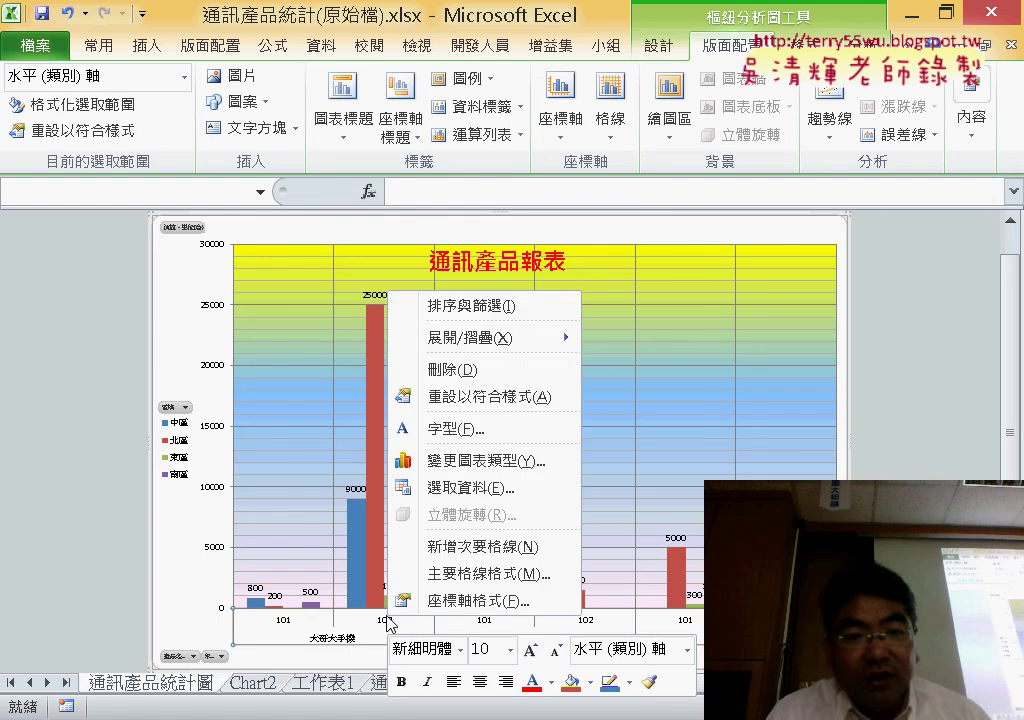
{"action": "left_click", "coordinate": [462, 431]}
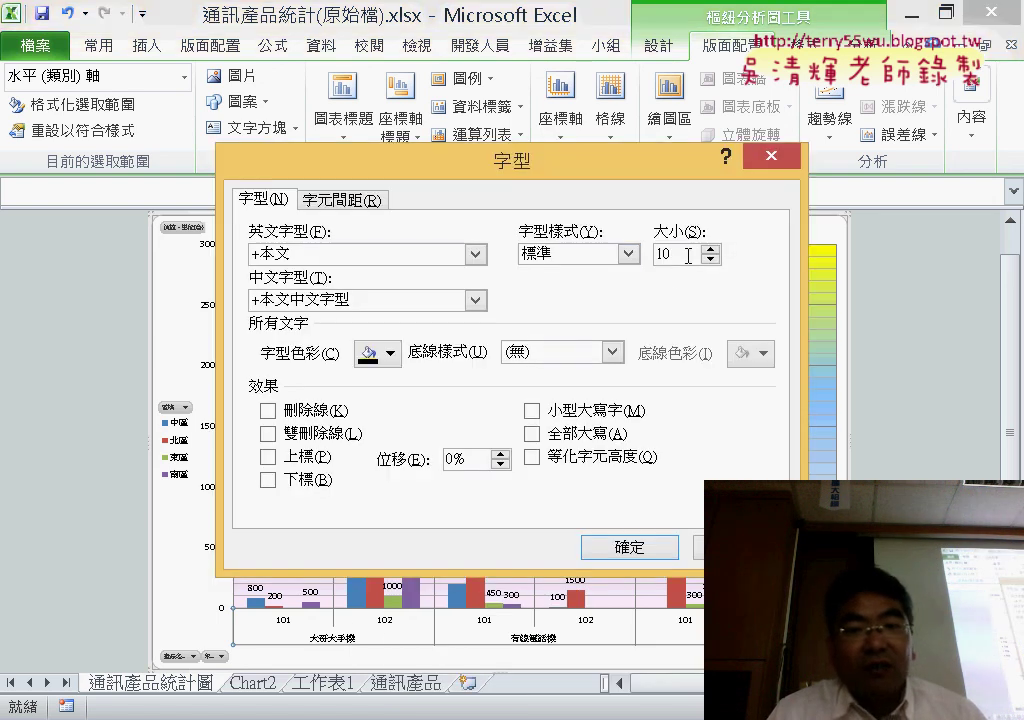
{"action": "left_click", "coordinate": [711, 250]}
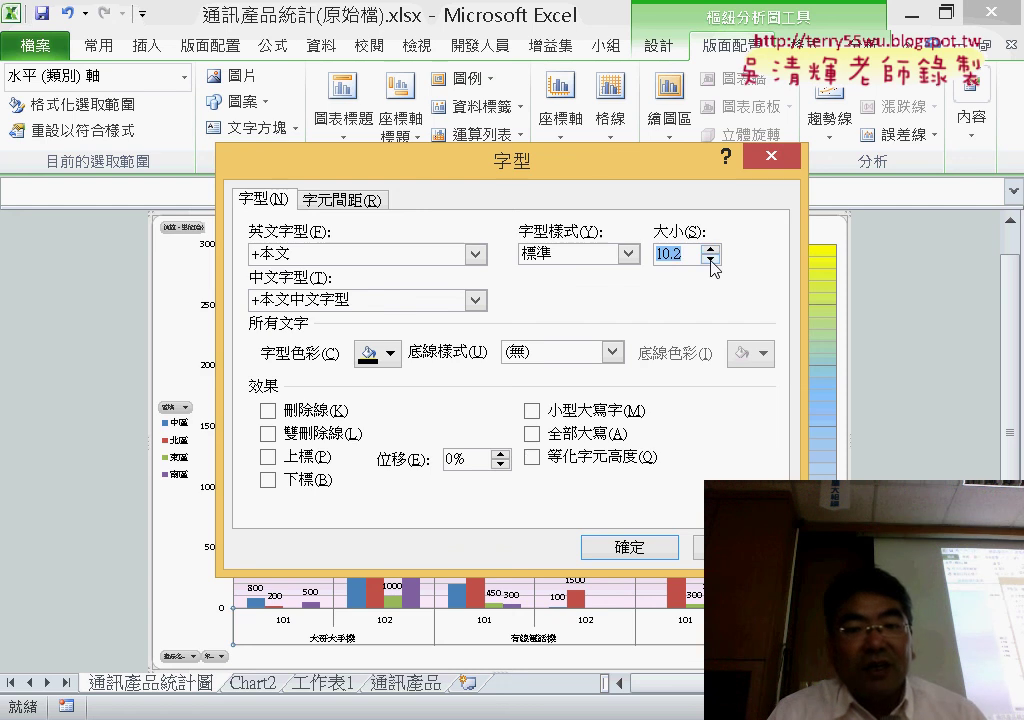
{"action": "left_click", "coordinate": [711, 259]}
{"action": "left_click", "coordinate": [711, 259]}
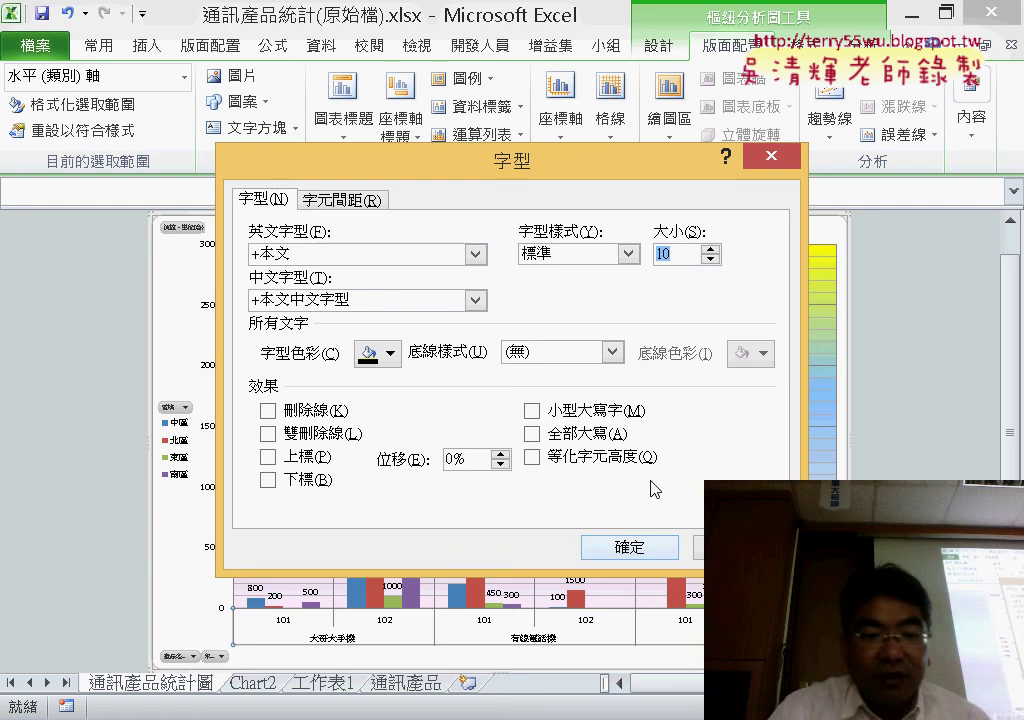
{"action": "type", "text": "."}
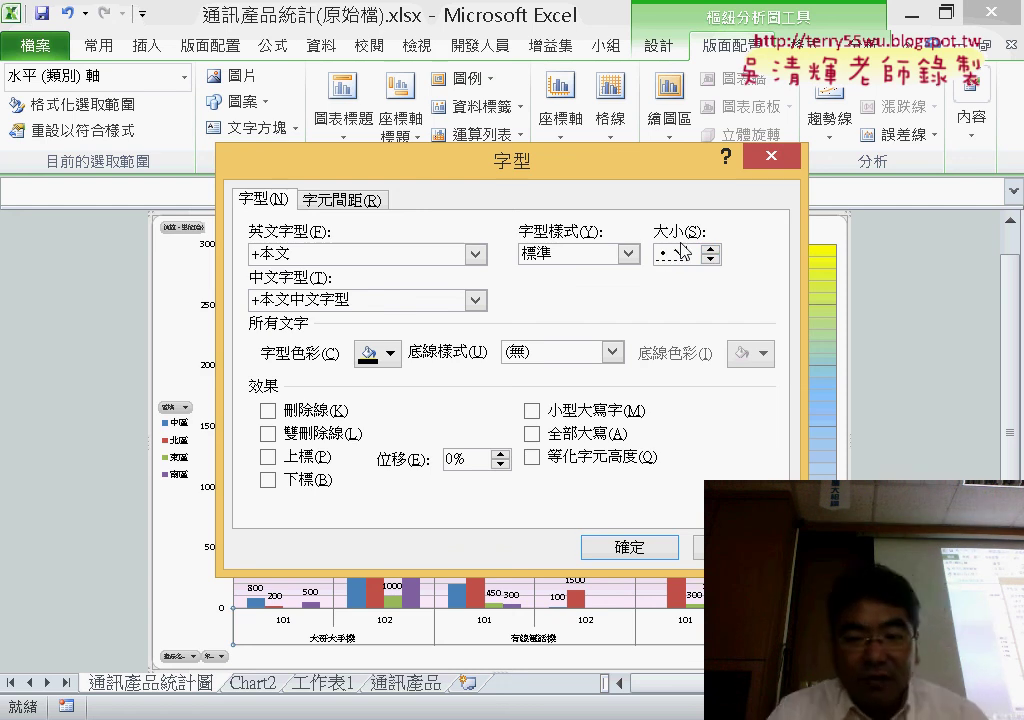
{"action": "key", "text": "BackSpace"}
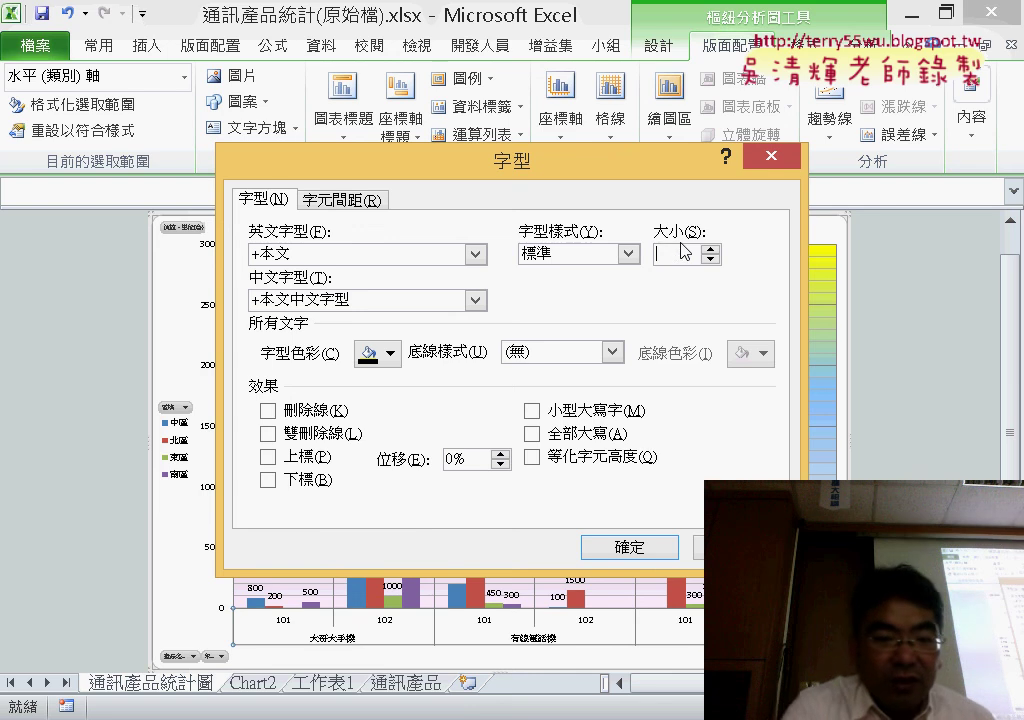
{"action": "type", "text": "14"}
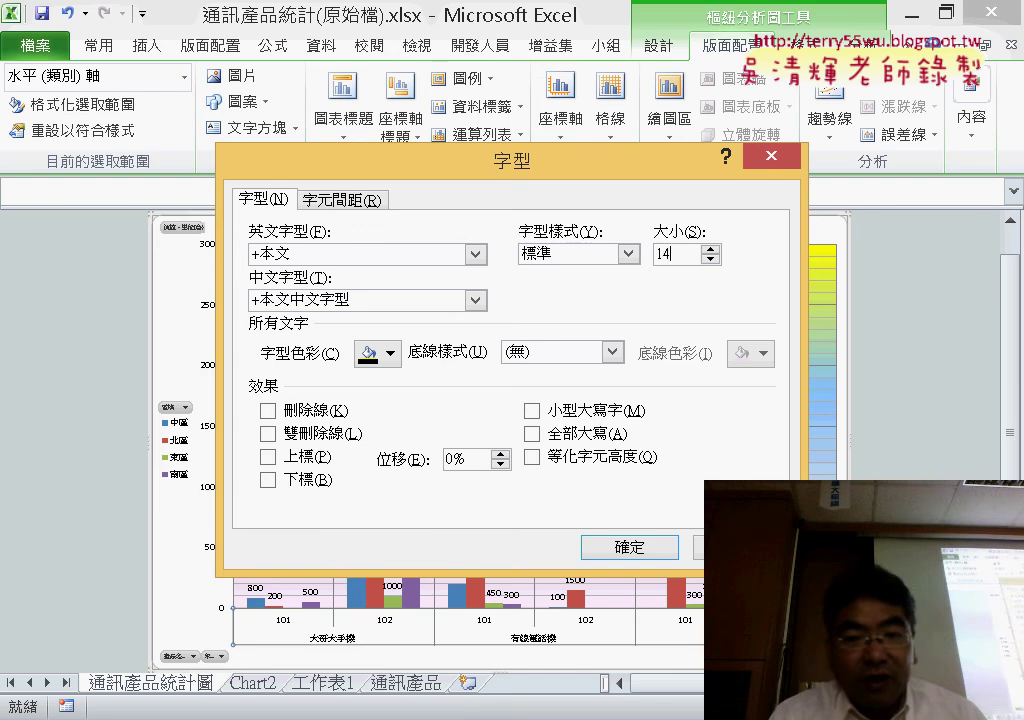
{"action": "left_click", "coordinate": [658, 545]}
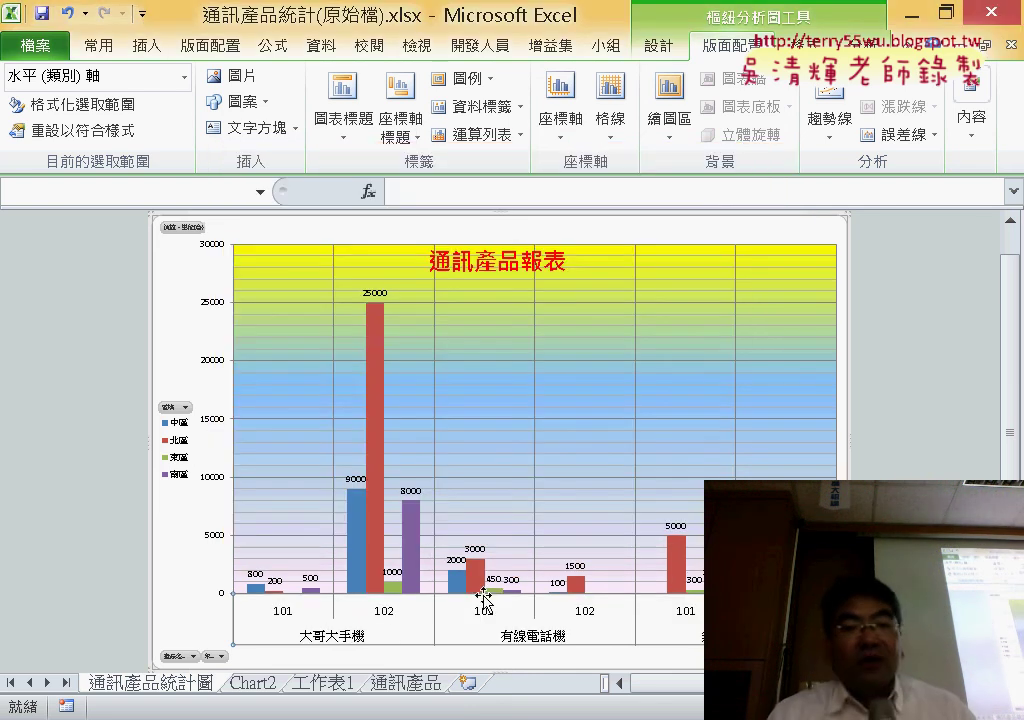
Dismiss the chart area shortcut menu and switch to the lecture slides.
{"action": "right_click", "coordinate": [334, 618]}
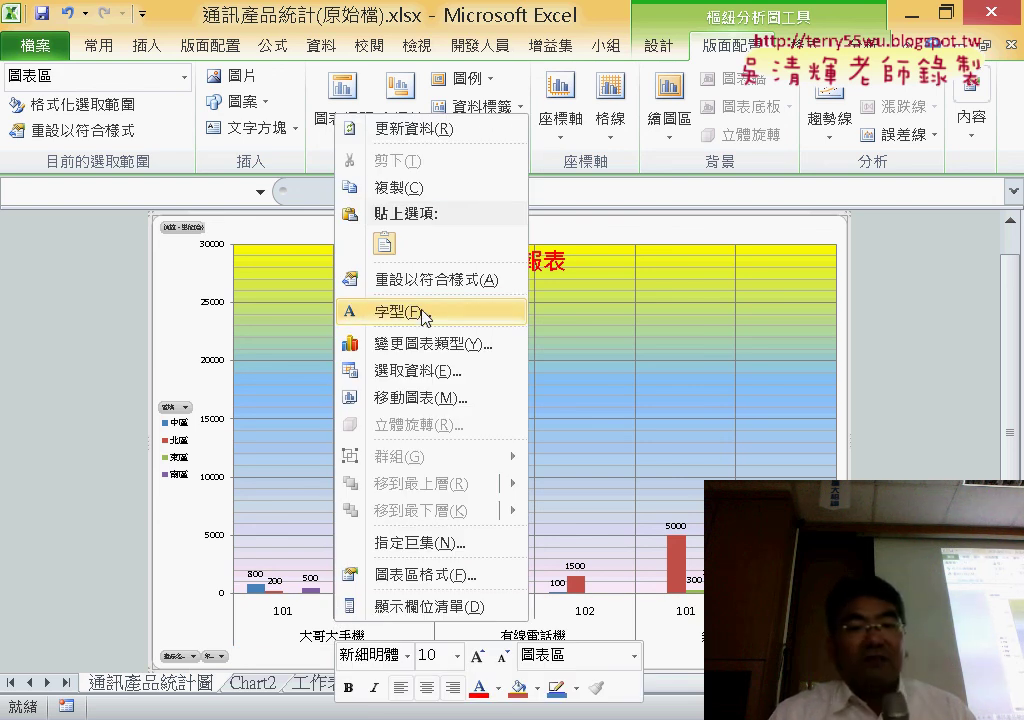
{"action": "key", "text": "Escape"}
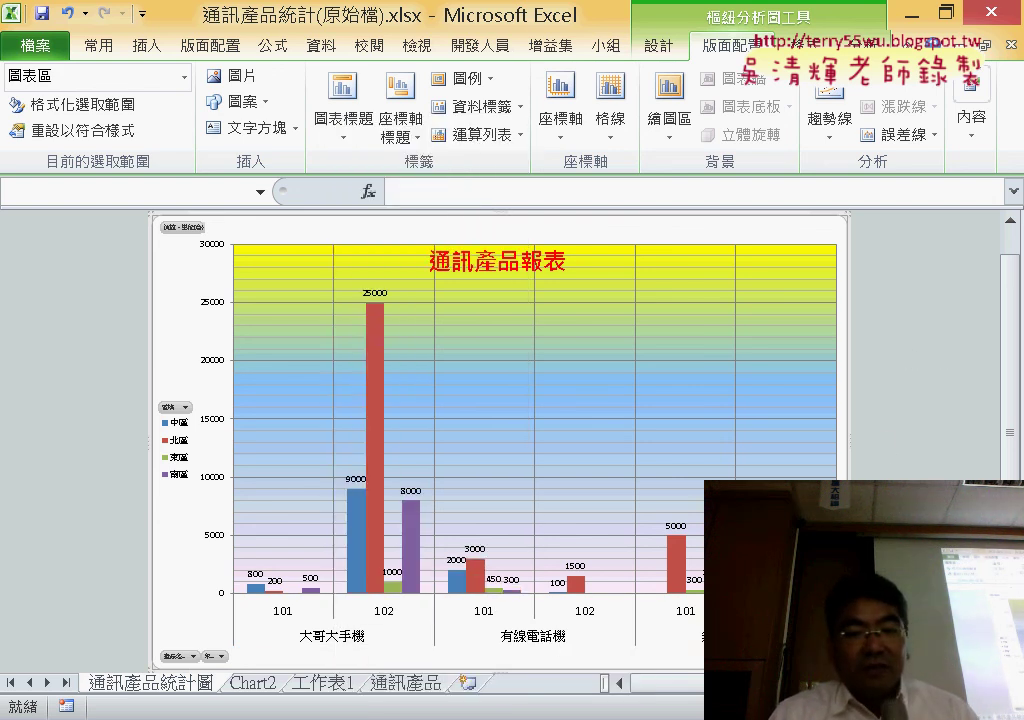
{"action": "key", "text": "alt+Tab"}
Page the lecture slides from 64 to slide 73's 範例：問卷調查 outline, then return to the pivot chart.
{"action": "scroll", "coordinate": [628, 400], "scroll_direction": "down", "scroll_amount": 1}
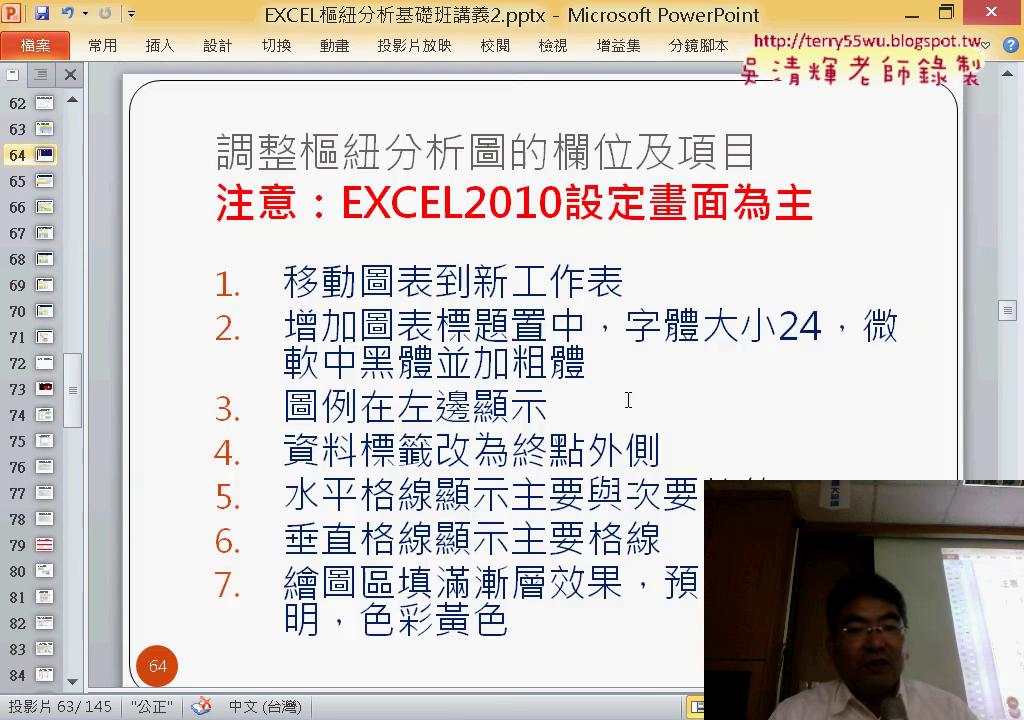
{"action": "scroll", "coordinate": [628, 400], "scroll_direction": "down", "scroll_amount": 1}
{"action": "scroll", "coordinate": [628, 400], "scroll_direction": "down", "scroll_amount": 2}
{"action": "scroll", "coordinate": [628, 400], "scroll_direction": "down", "scroll_amount": 2}
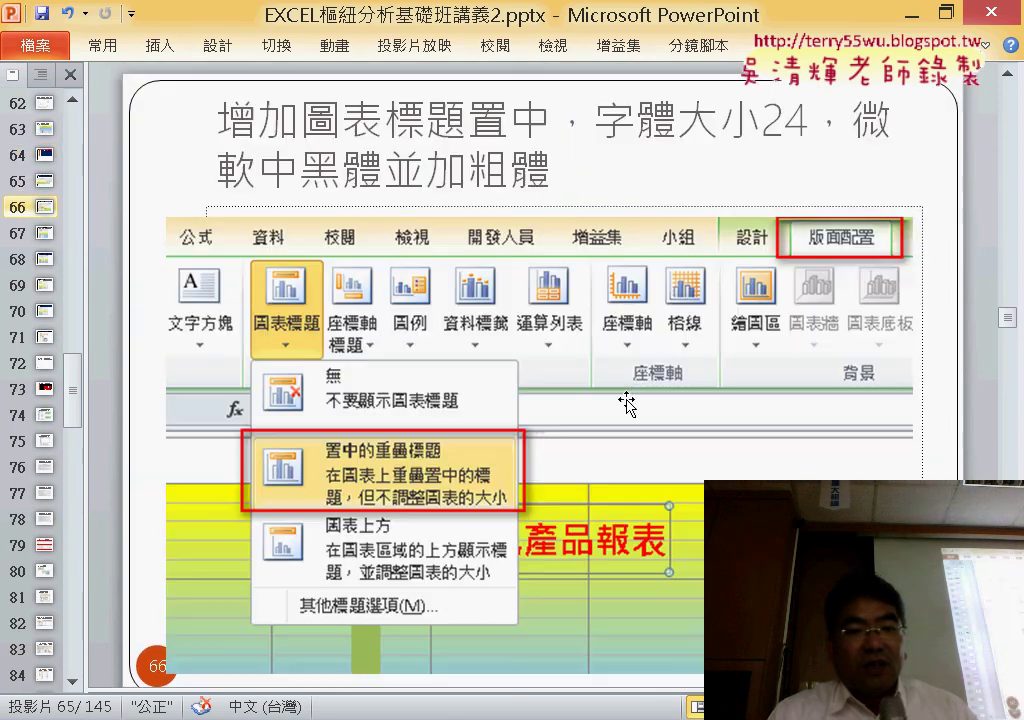
{"action": "scroll", "coordinate": [628, 400], "scroll_direction": "down", "scroll_amount": 1}
{"action": "scroll", "coordinate": [628, 400], "scroll_direction": "down", "scroll_amount": 4}
{"action": "scroll", "coordinate": [628, 400], "scroll_direction": "down", "scroll_amount": 4}
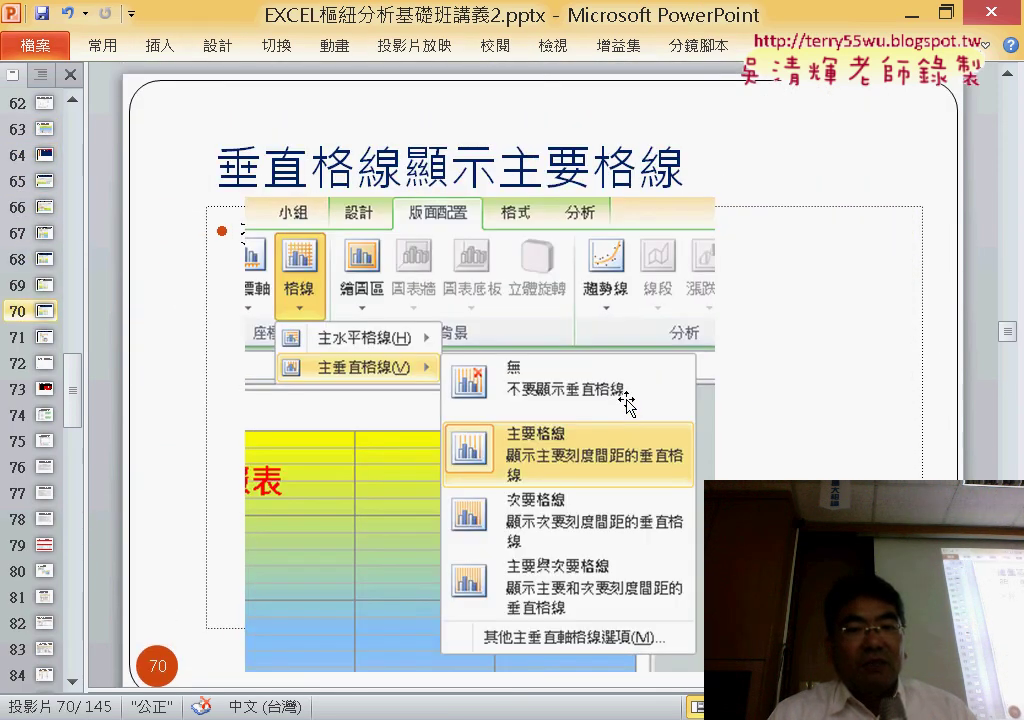
{"action": "scroll", "coordinate": [628, 400], "scroll_direction": "down", "scroll_amount": 2}
{"action": "scroll", "coordinate": [627, 401], "scroll_direction": "down", "scroll_amount": 3}
{"action": "scroll", "coordinate": [628, 400], "scroll_direction": "down", "scroll_amount": 1}
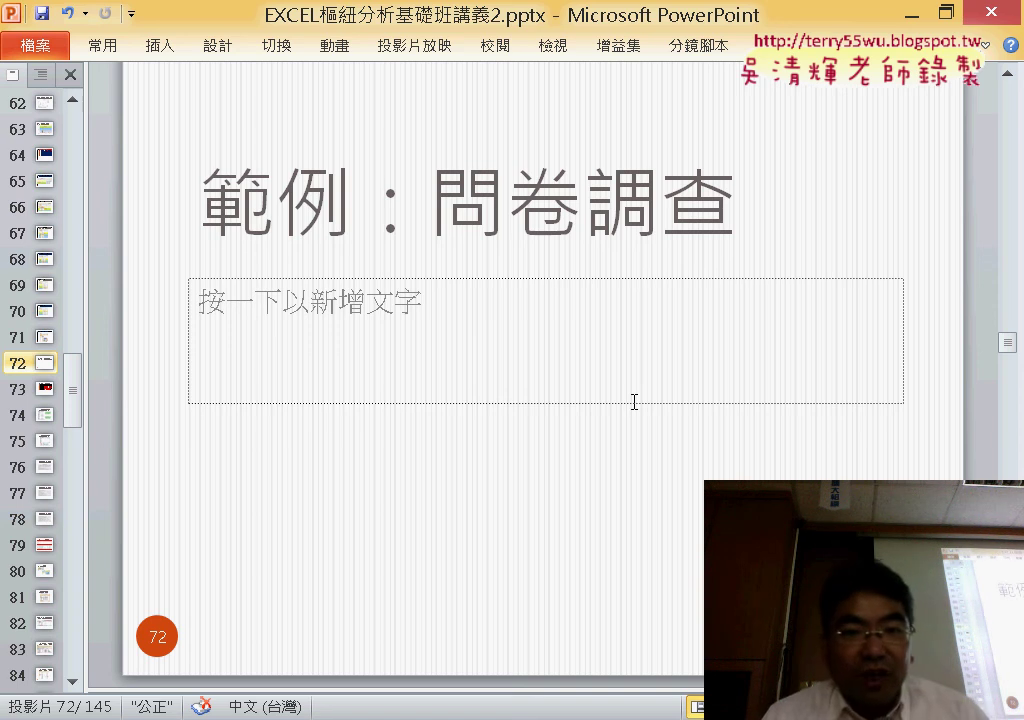
{"action": "scroll", "coordinate": [510, 382], "scroll_direction": "down", "scroll_amount": 1}
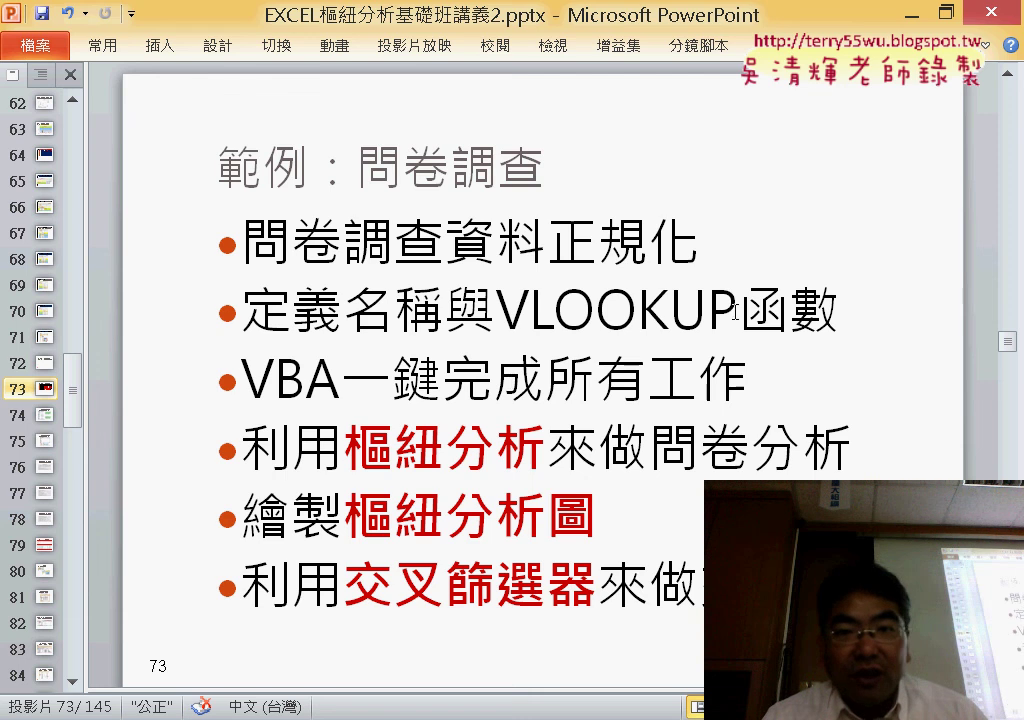
{"action": "key", "text": "alt+Tab"}
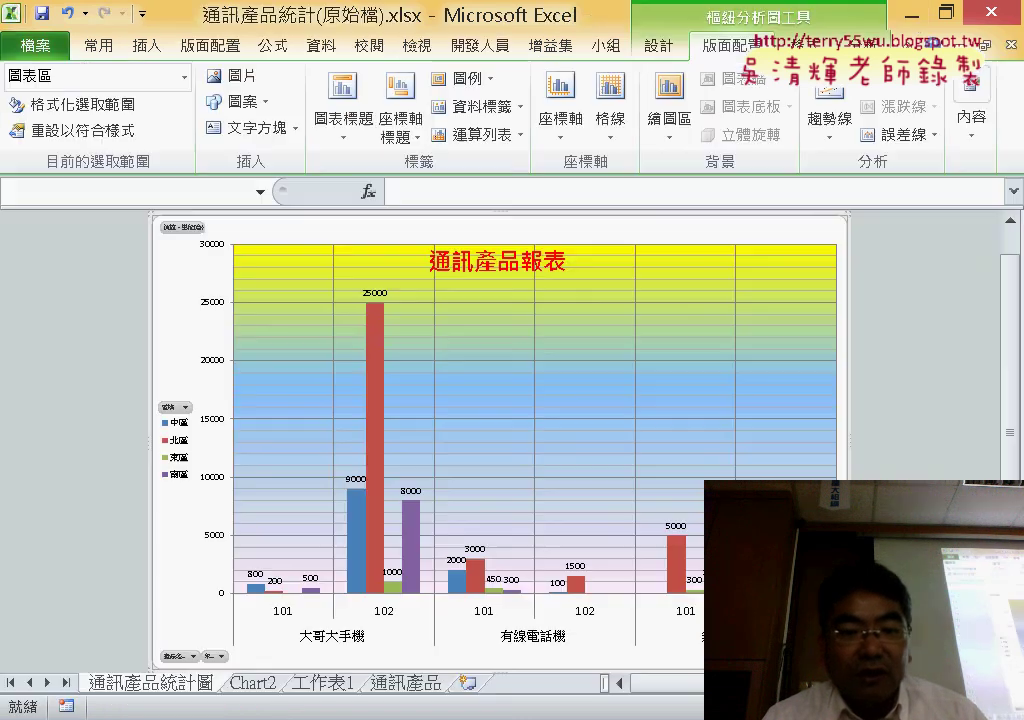
Bring up the _範例檔(樞紐分析)_台南 folder and select 問卷調查01(原始檔).xlsx.
{"action": "key", "text": "alt+Tab"}
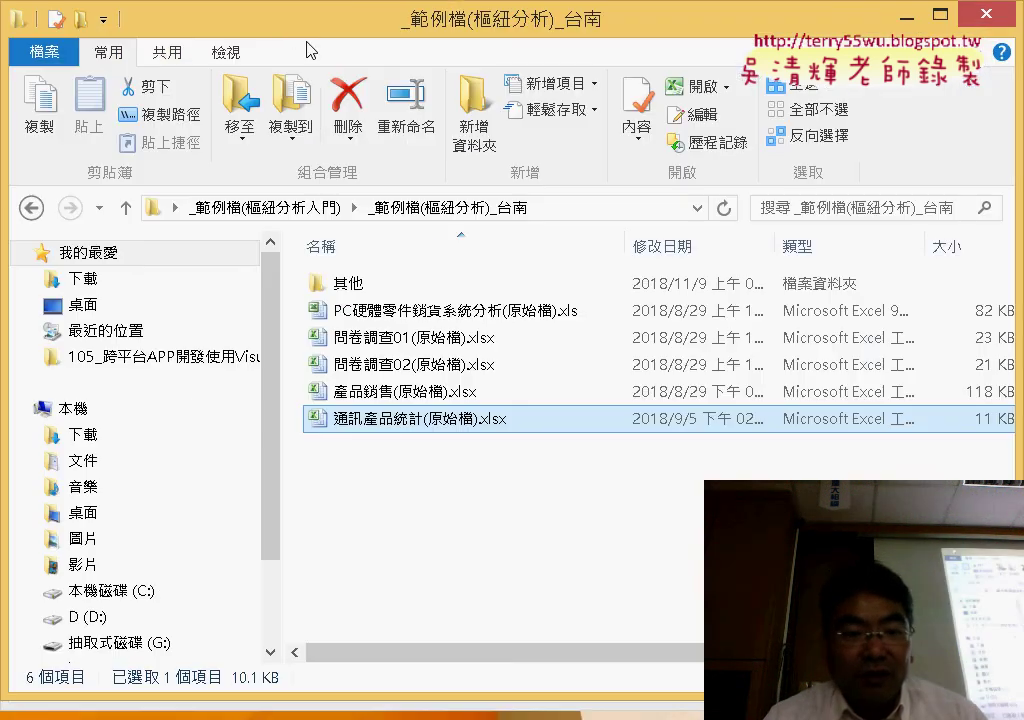
{"action": "key", "text": "alt+Tab"}
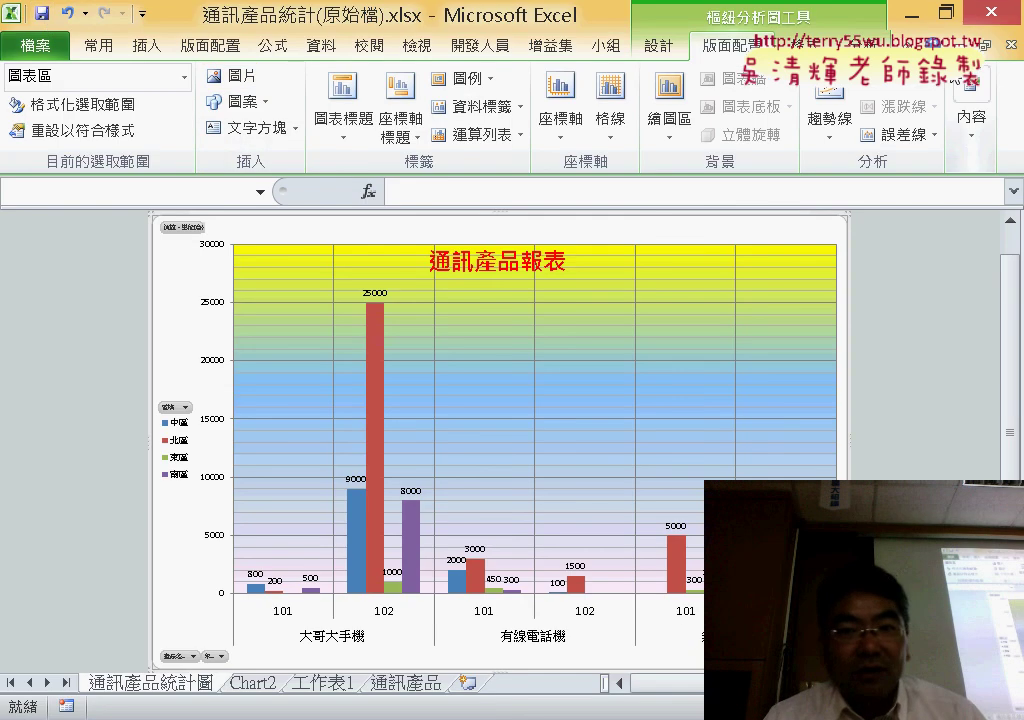
{"action": "key", "text": "alt+Tab"}
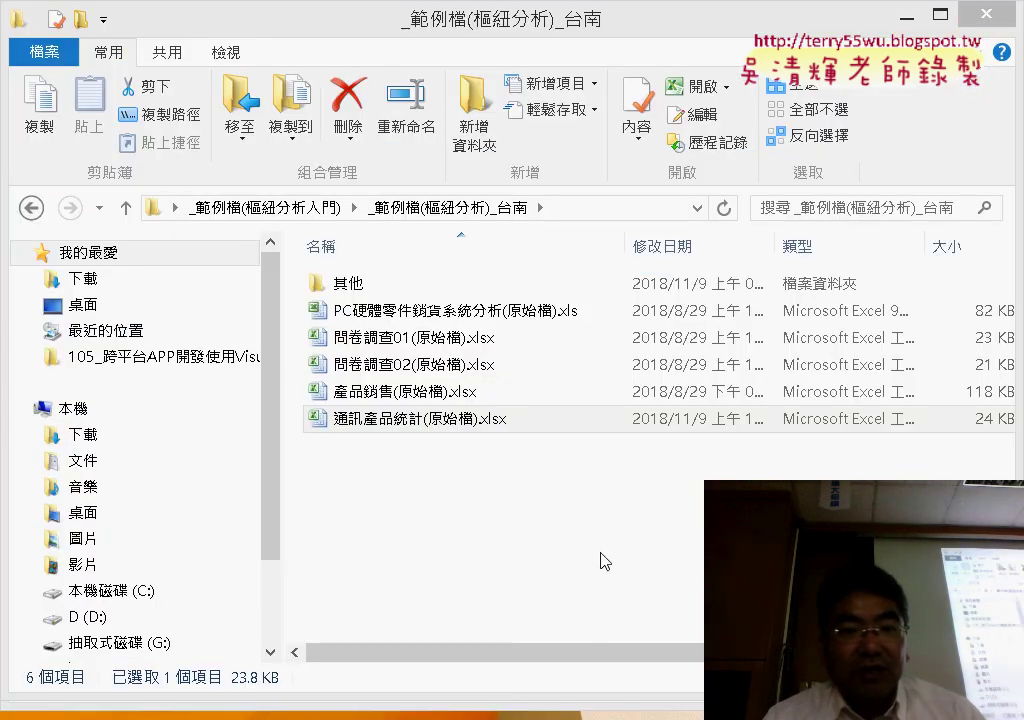
{"action": "left_click", "coordinate": [442, 346]}
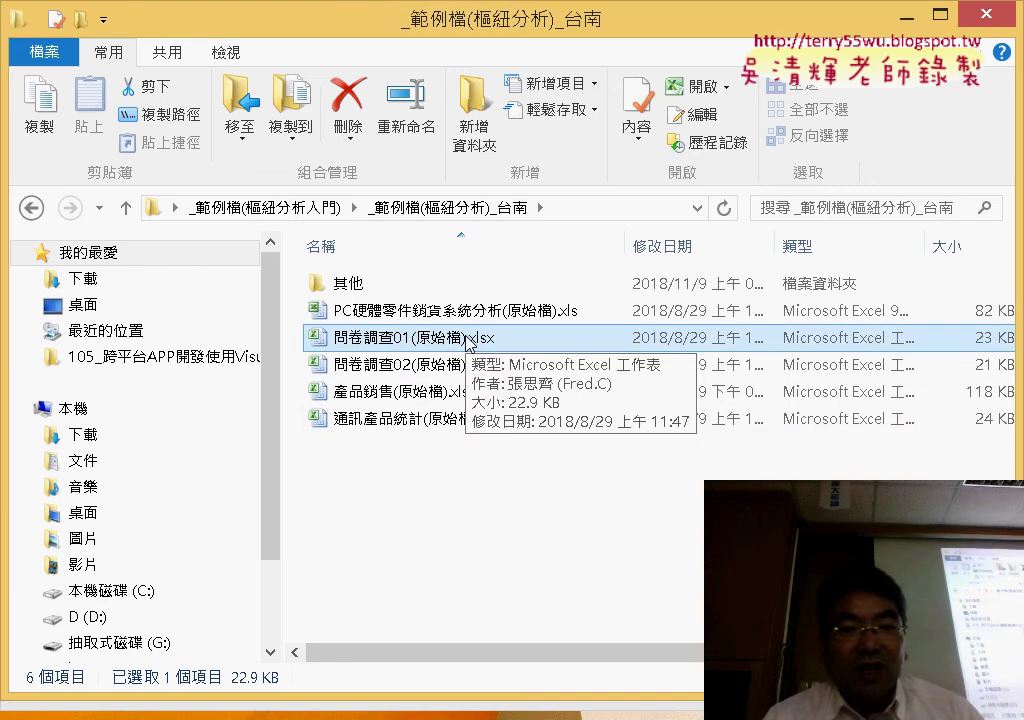
Open 問卷調查01(原始檔).xlsx, check the 清單 code list, and end on the 問卷調查 response sheet.
{"action": "double_click", "coordinate": [466, 338]}
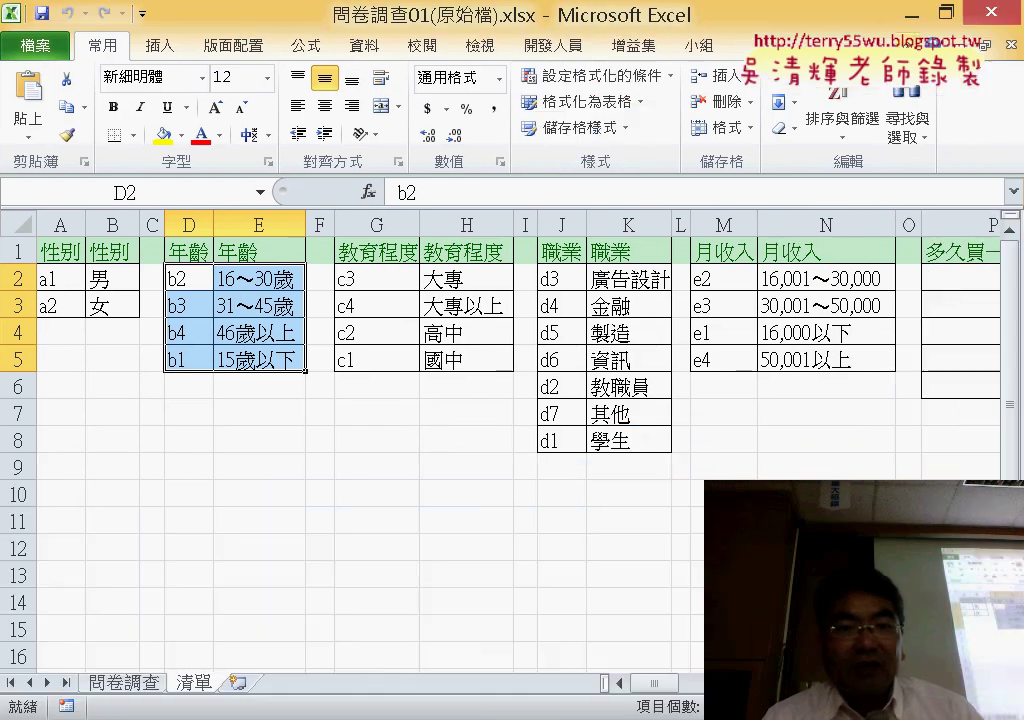
{"action": "left_click", "coordinate": [125, 684]}
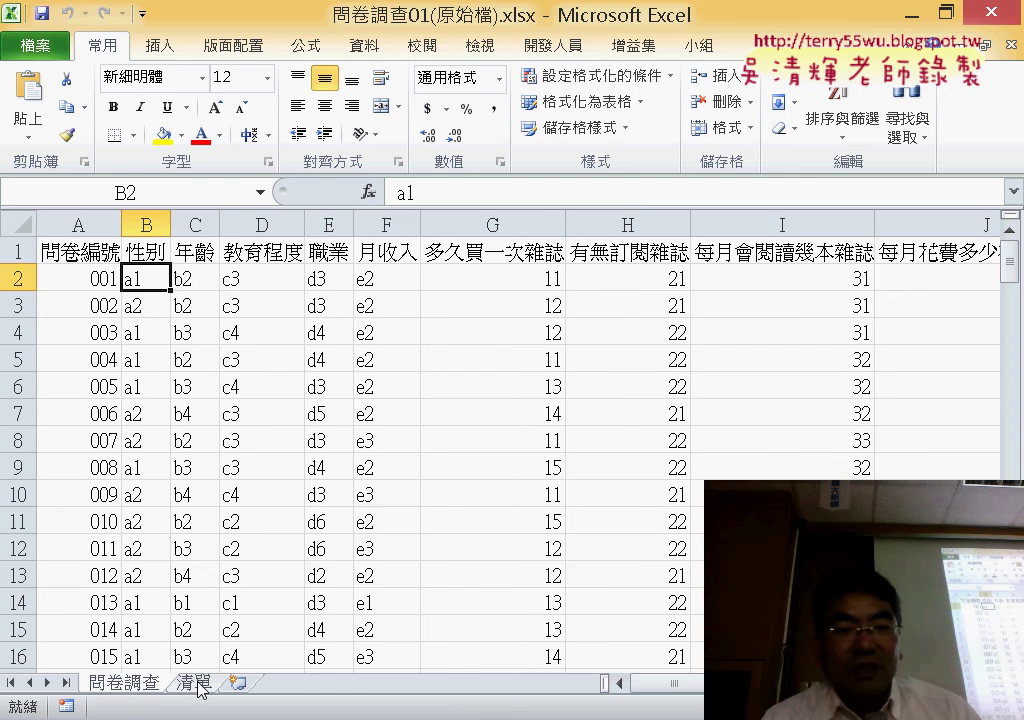
{"action": "left_click", "coordinate": [198, 686]}
{"action": "left_click", "coordinate": [106, 685]}
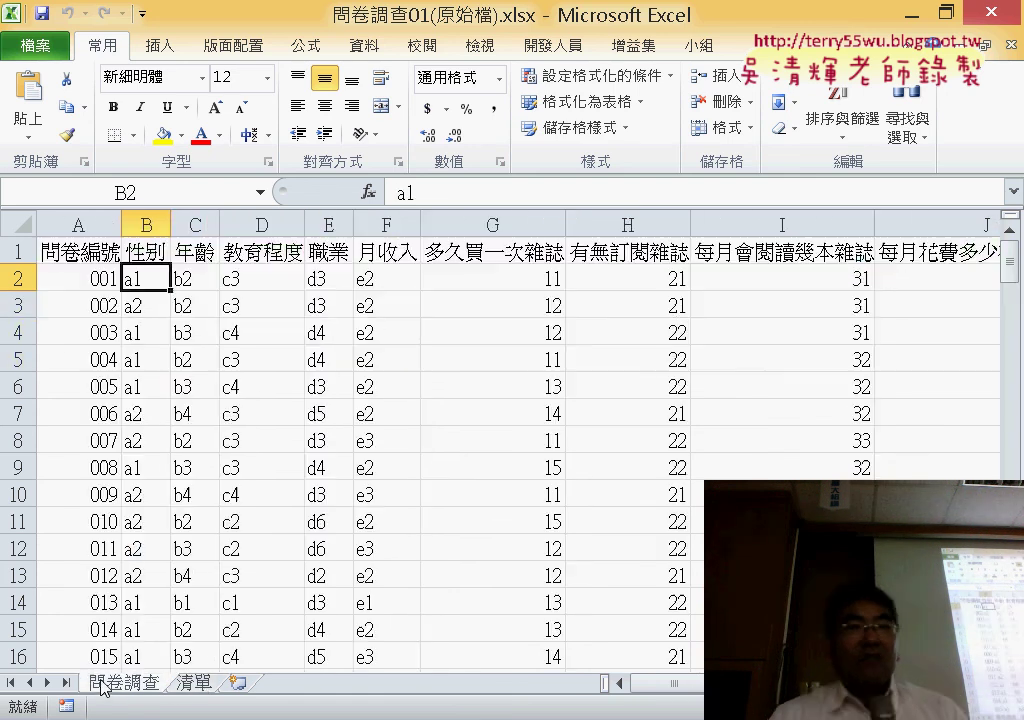